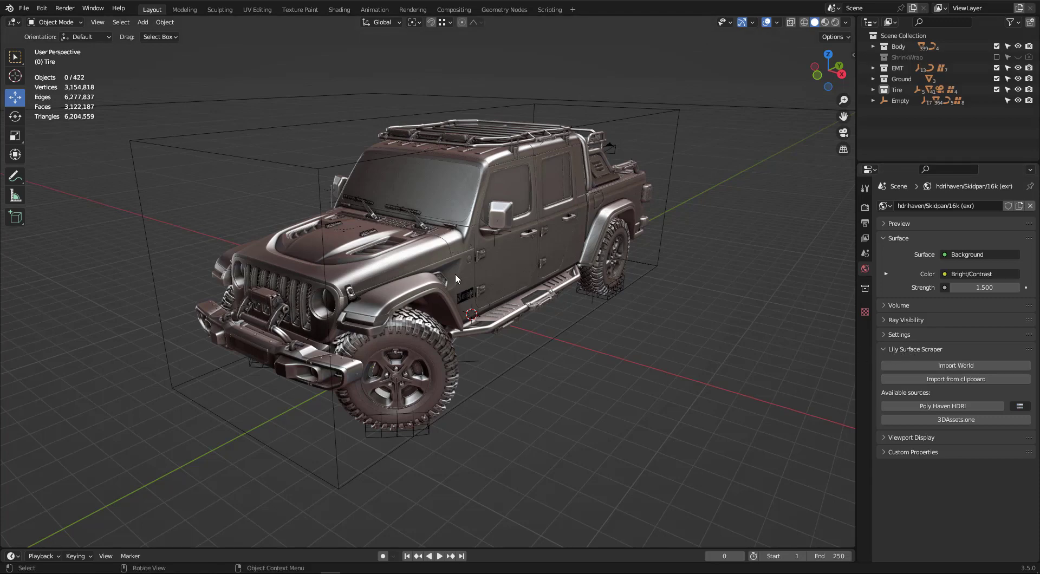
# Switch the viewport to Material Preview shading so the jeep shows under the Skidpan HDRI.
pyautogui.moveTo(455, 273)
pyautogui.mouseDown(button='middle')
pyautogui.moveTo(444, 270)
pyautogui.moveTo(455, 265)
pyautogui.moveTo(450, 254)
pyautogui.mouseUp(button='middle')
pyautogui.press('z')
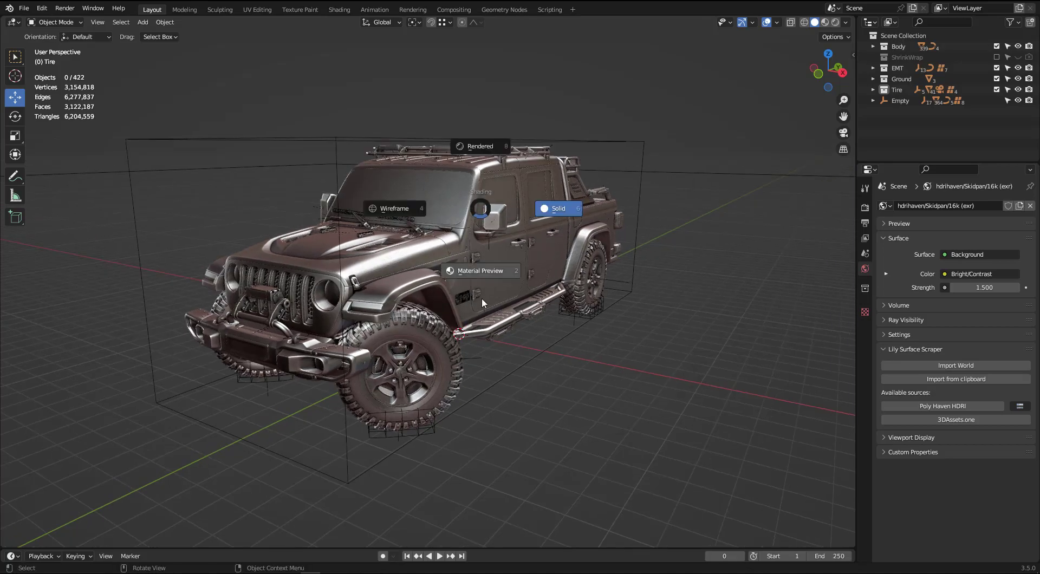
pyautogui.click(484, 269)
# Orbit and zoom down to an eye-level view beside the jeep with fences and trees behind.
pyautogui.moveTo(443, 294); pyautogui.dragTo(484, 204, button='middle')
pyautogui.scroll(-2, 476, 211)
pyautogui.moveTo(432, 243); pyautogui.dragTo(374, 293, button='middle')
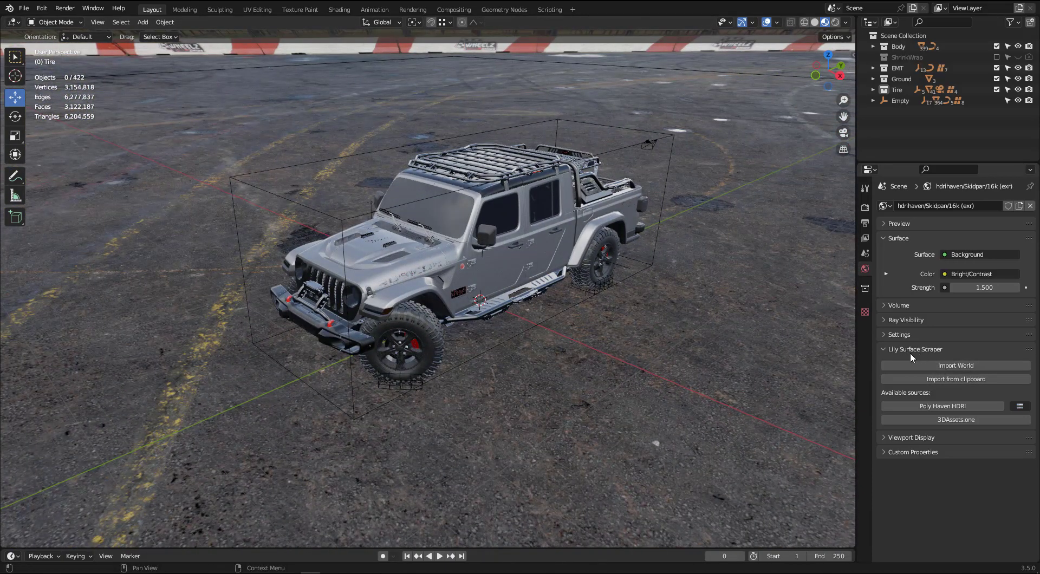
pyautogui.scroll(2, 440, 280)
pyautogui.moveTo(439, 279); pyautogui.dragTo(475, 249, button='middle')
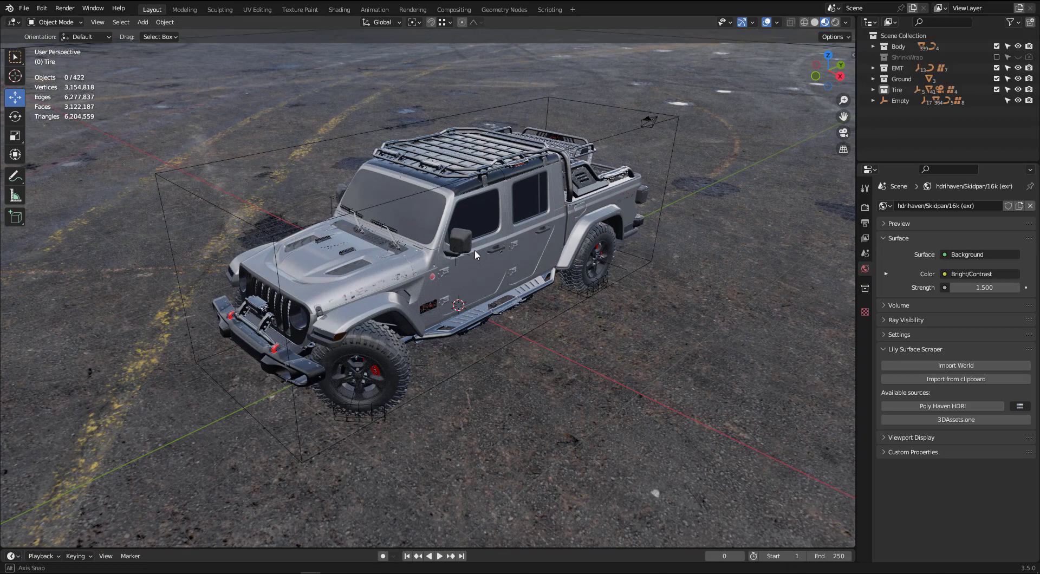
pyautogui.moveTo(475, 248); pyautogui.dragTo(451, 256, button='middle')
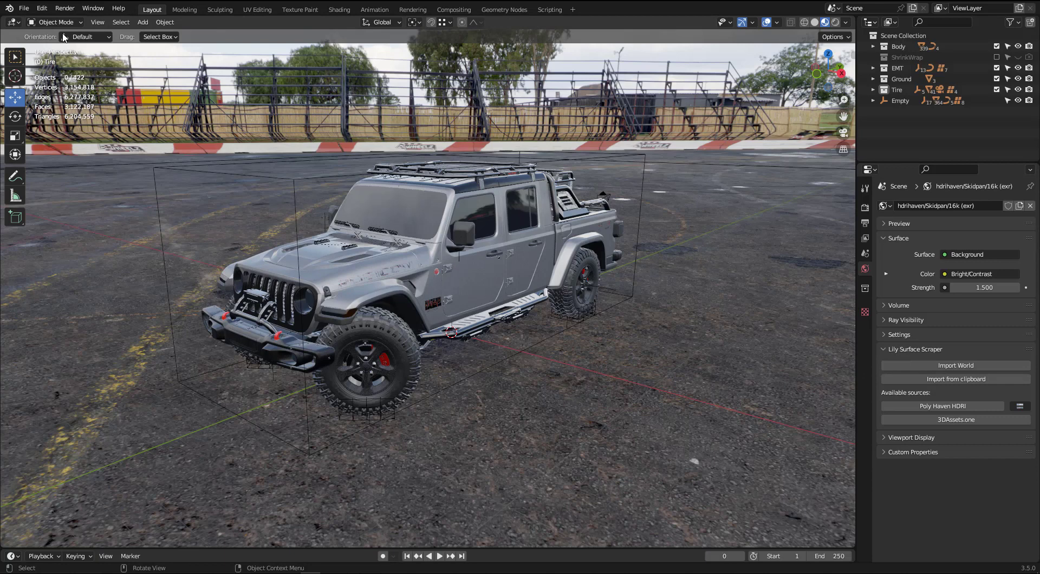
pyautogui.click(42, 8)
# Install the screencast_keys.zip add-on from C:\Blender Addons in the Add-ons preferences.
pyautogui.click(73, 161)
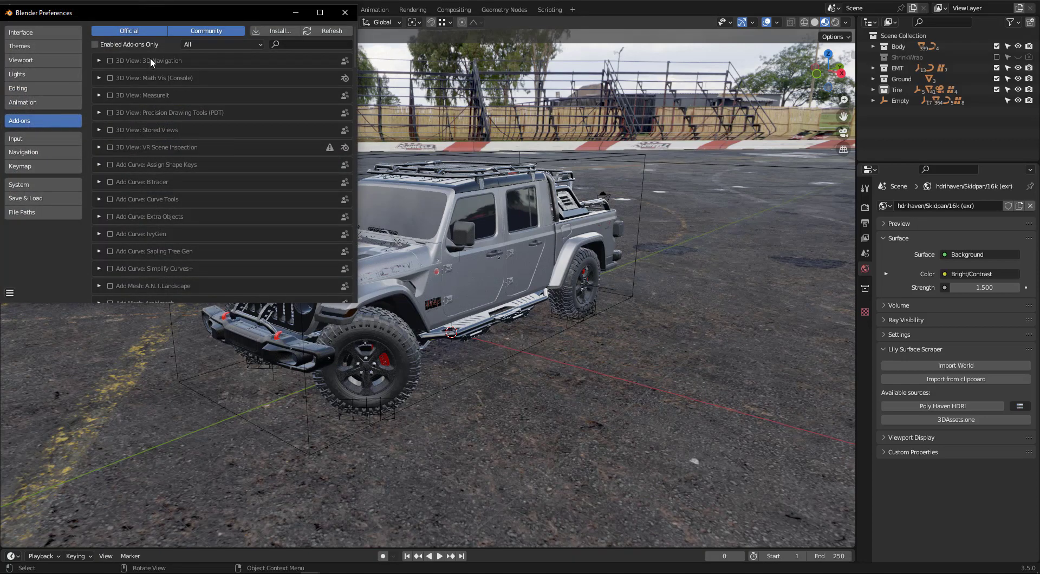
pyautogui.click(268, 31)
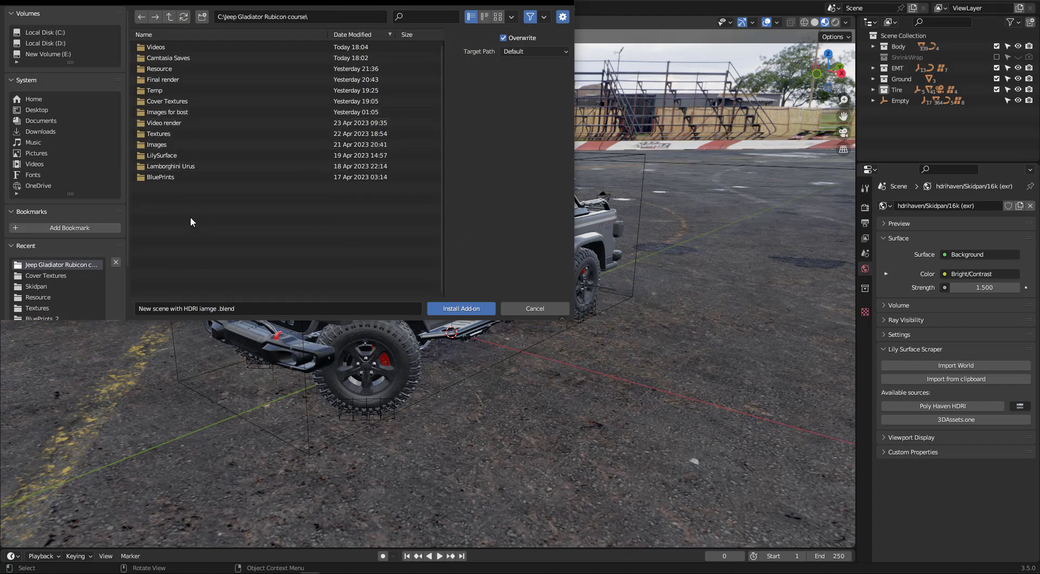
pyautogui.scroll(-3, 59, 283)
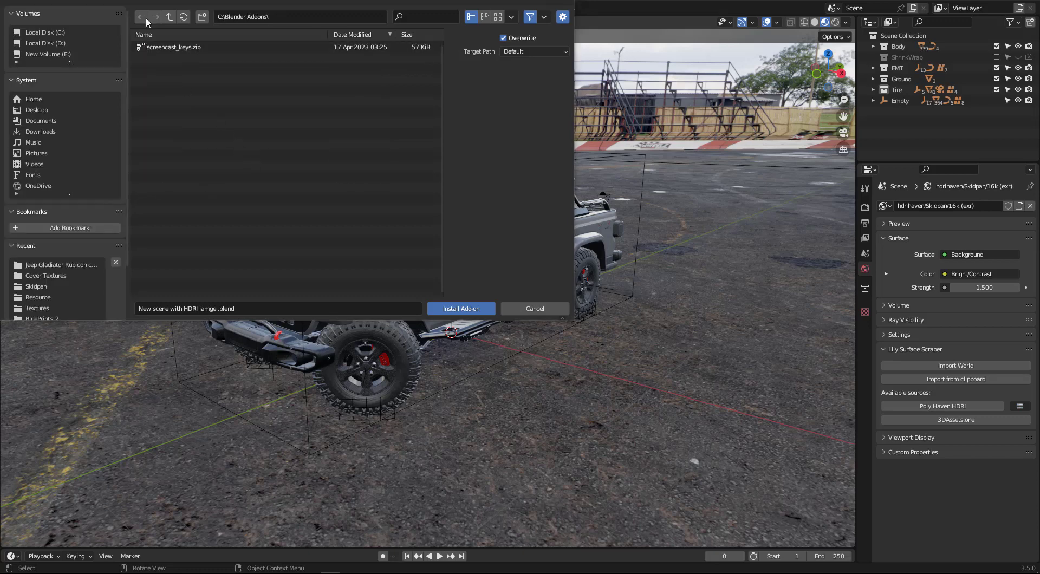
pyautogui.click(171, 48)
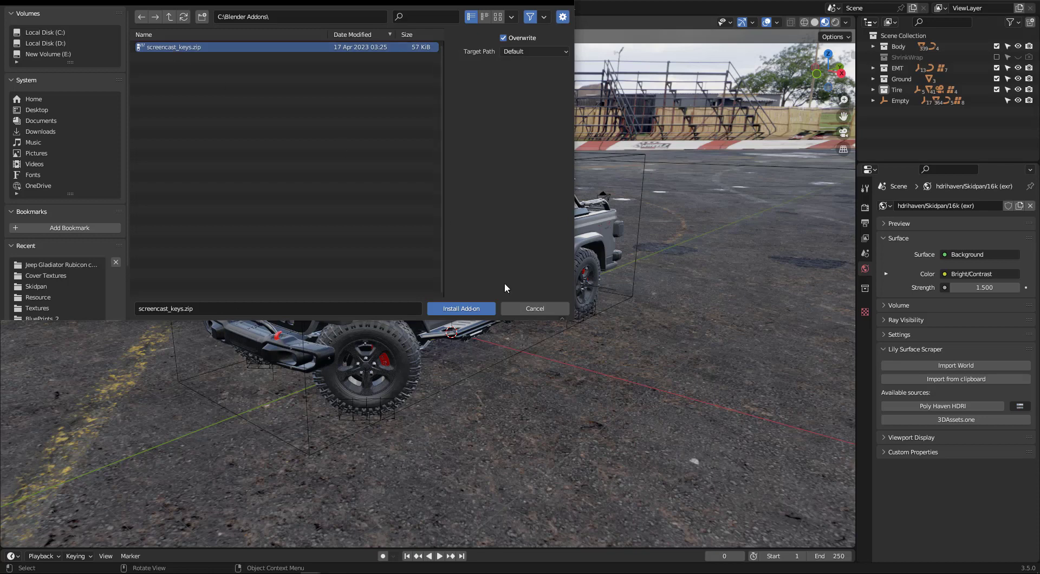
pyautogui.click(464, 312)
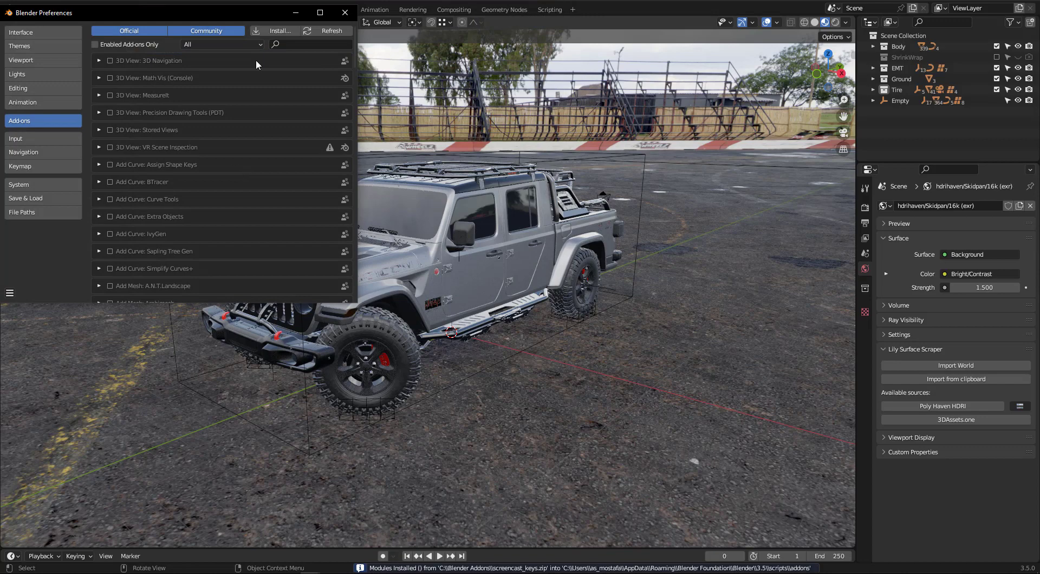
pyautogui.click(290, 44)
# Filter the add-ons by 'lil' and expand the Import: Lily Surface Scraper entry.
pyautogui.write('سؤق')
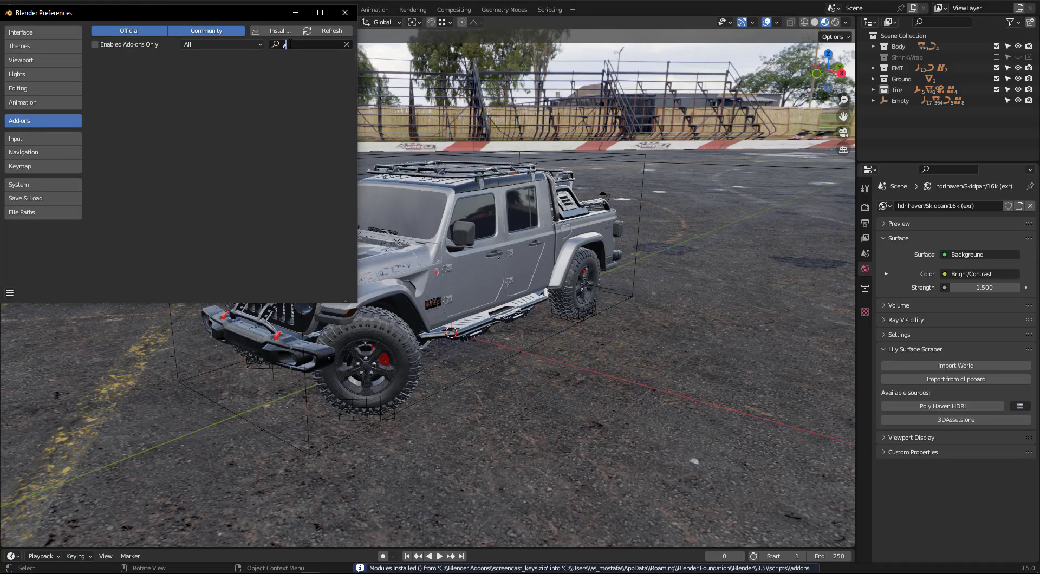
pyautogui.press('BackSpace')
pyautogui.press('BackSpace')
pyautogui.press('BackSpace')
pyautogui.write('lil')
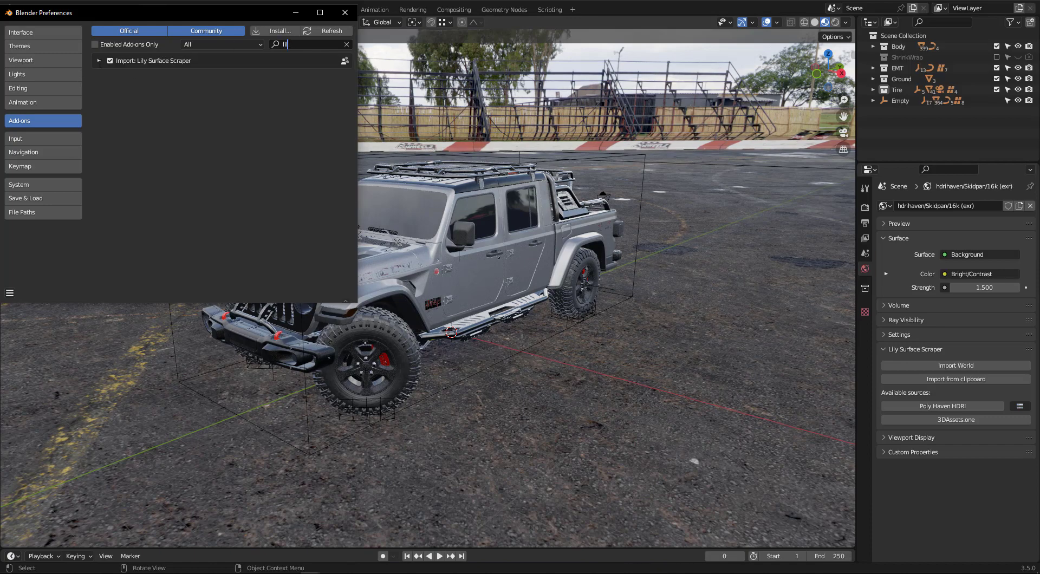
pyautogui.click(99, 61)
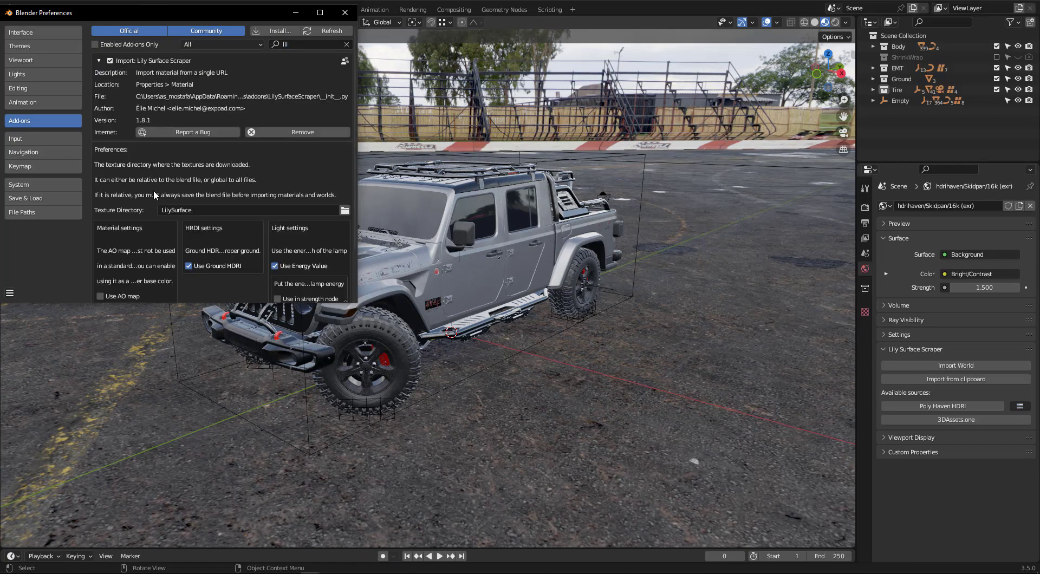
pyautogui.scroll(-2, 179, 217)
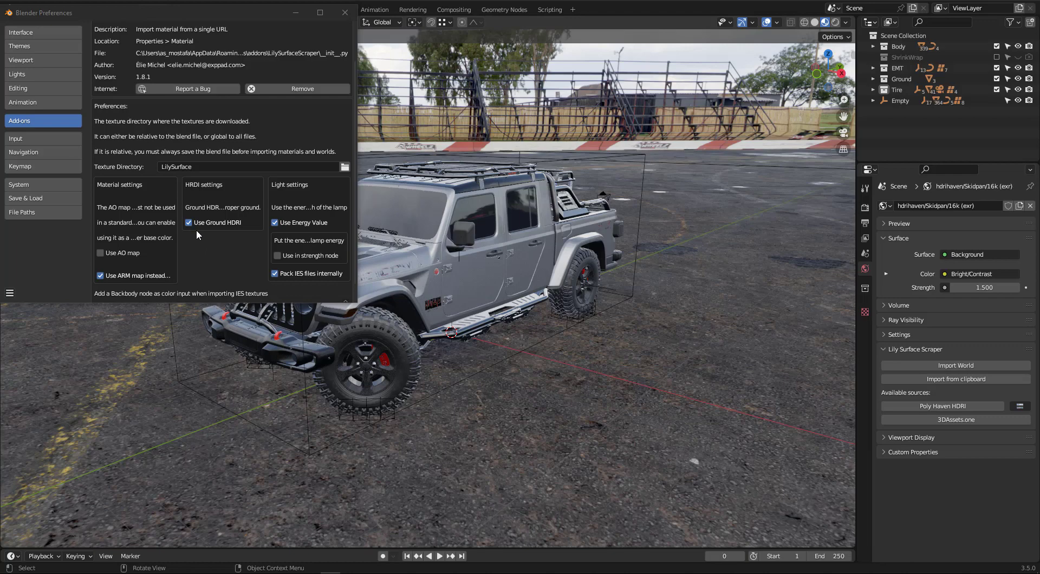
pyautogui.moveTo(424, 344)
pyautogui.mouseDown(button='middle')
pyautogui.moveTo(434, 330)
pyautogui.moveTo(426, 352)
pyautogui.mouseUp(button='middle')
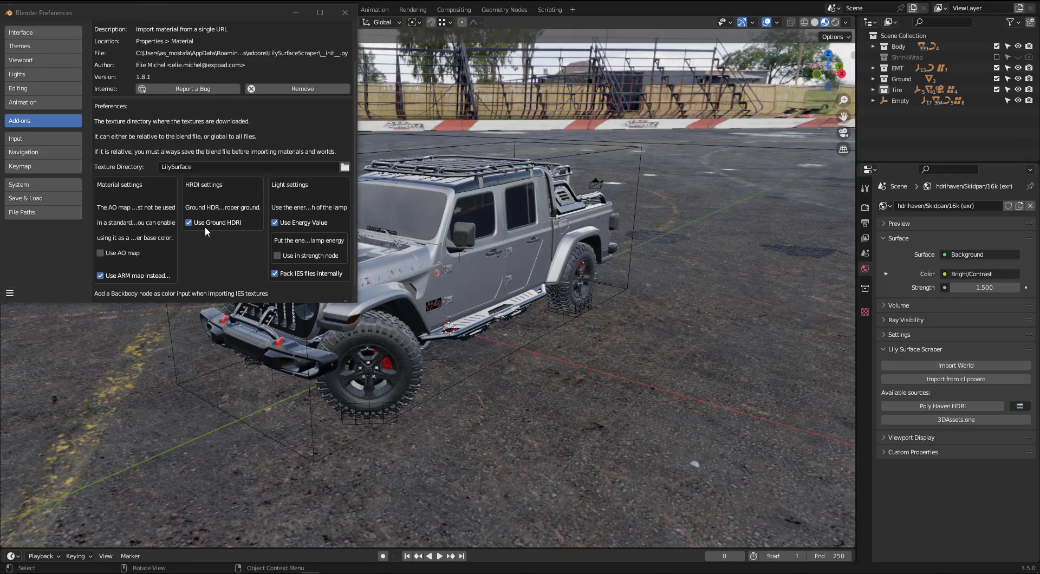
# Save the preferences, collapse the entry, clear the search and close the Preferences window.
pyautogui.click(11, 291)
pyautogui.click(36, 265)
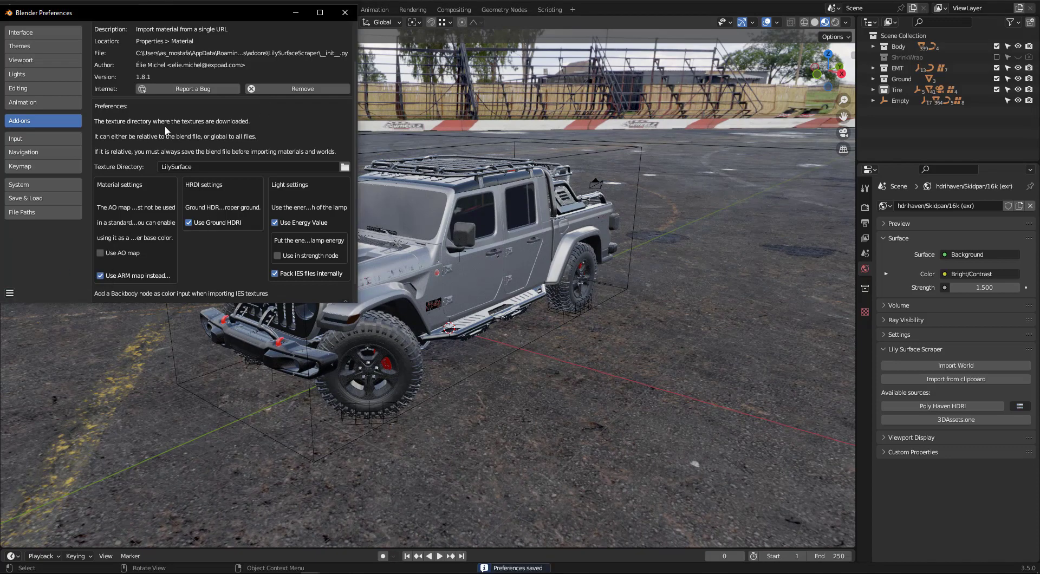
pyautogui.scroll(2, 111, 63)
pyautogui.click(101, 61)
pyautogui.click(346, 45)
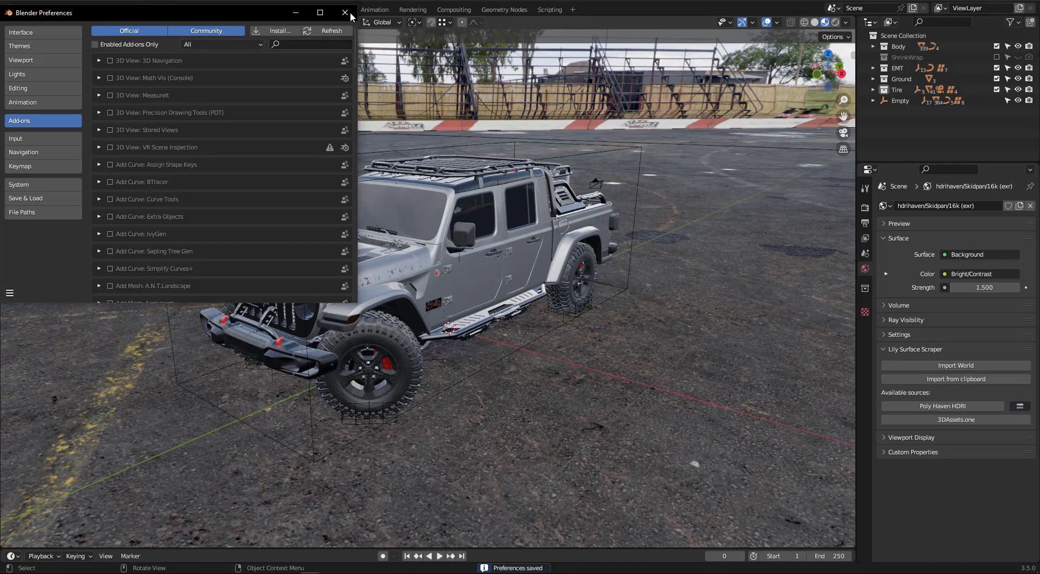
pyautogui.click(345, 13)
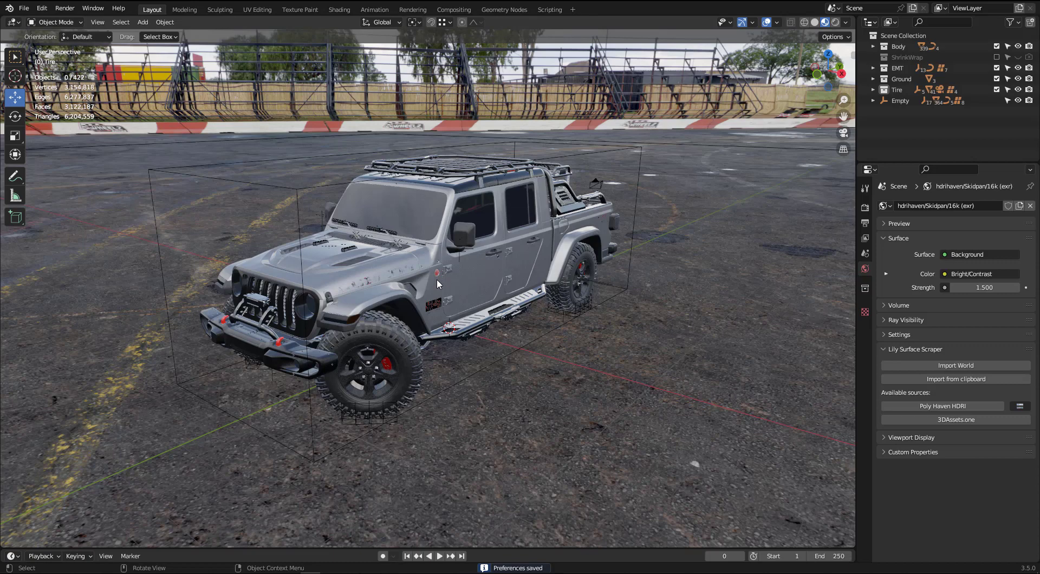
# Reopen the world's Lily Surface Scraper panel and launch the Poly Haven HDRI library in the browser.
pyautogui.moveTo(434, 275); pyautogui.dragTo(439, 278, button='middle')
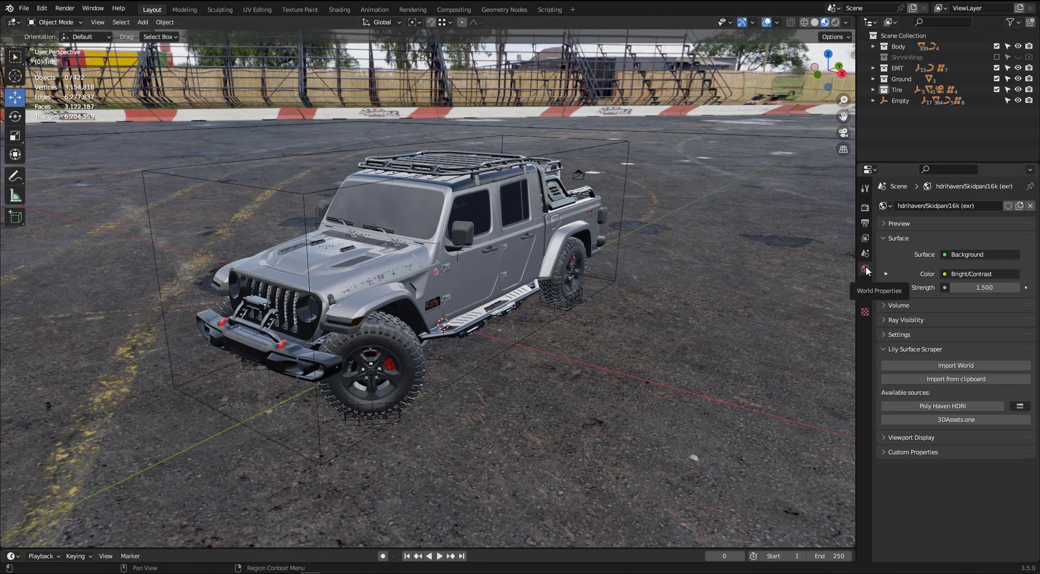
pyautogui.click(880, 348)
pyautogui.click(882, 349)
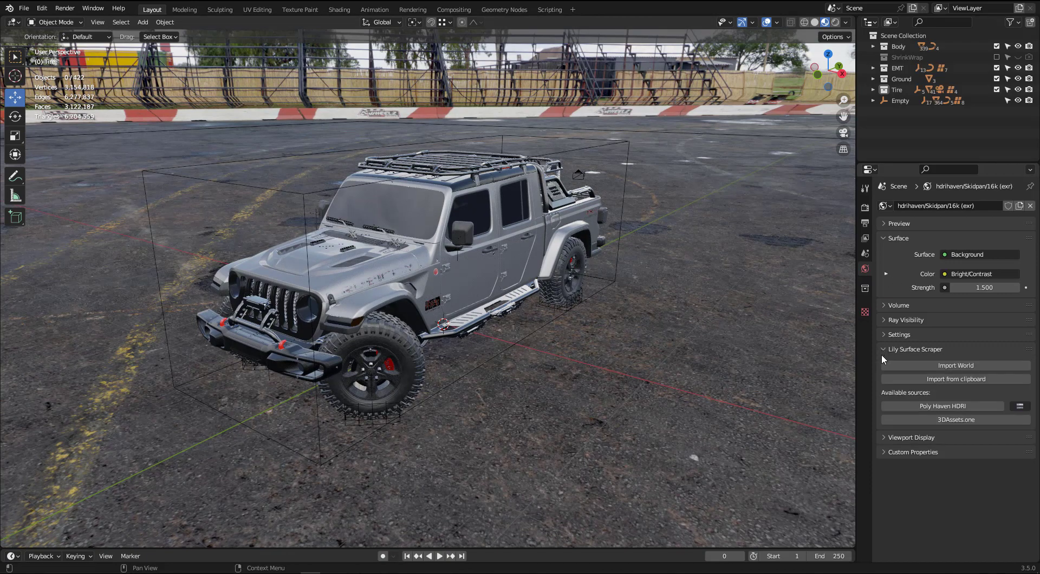
pyautogui.click(941, 410)
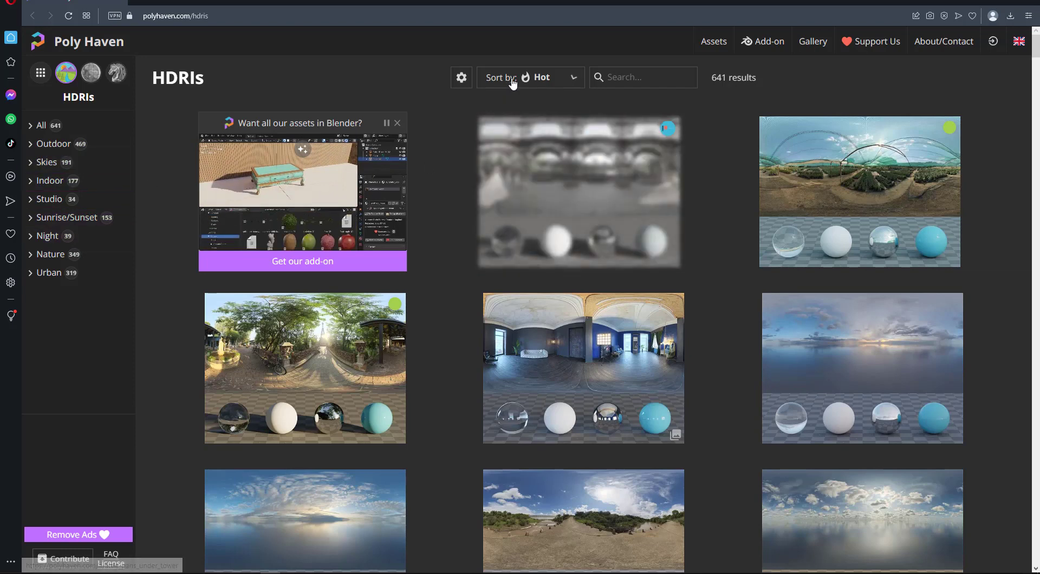
# Search Poly Haven HDRIs for 'skidp' and open the Skidpan page.
pyautogui.click(650, 76)
pyautogui.write('ski')
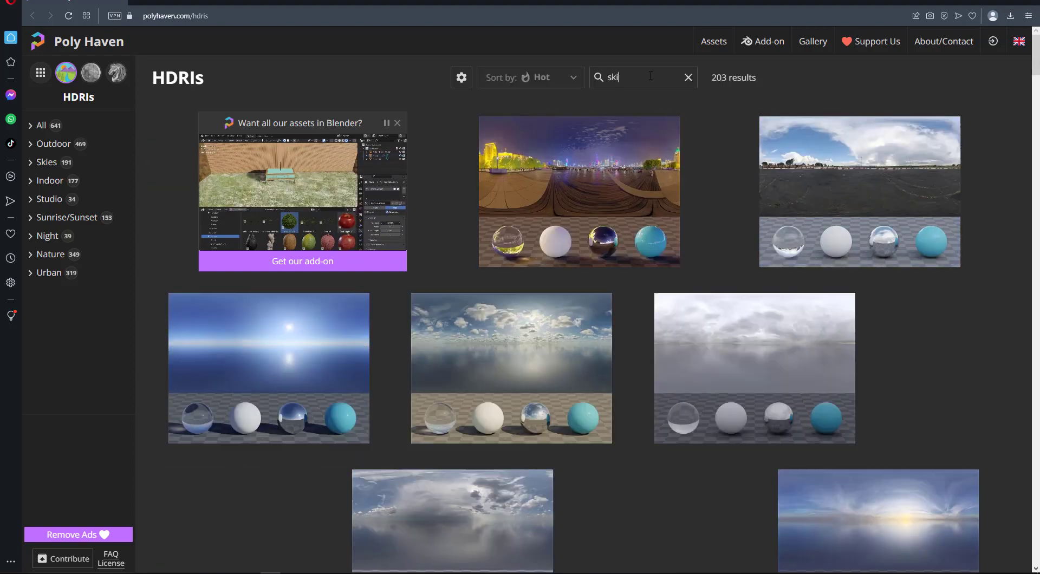
pyautogui.write('dp')
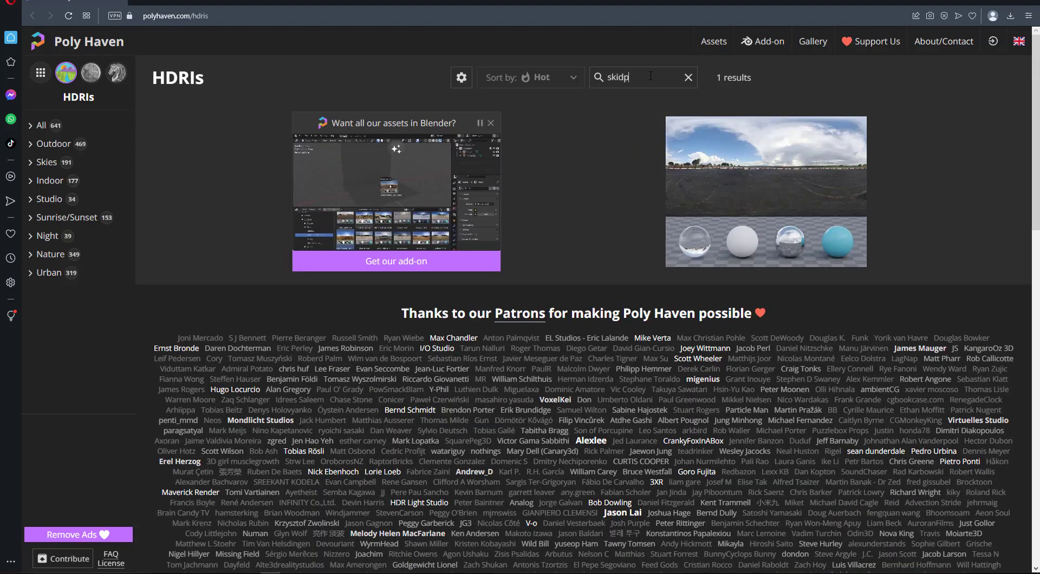
pyautogui.click(790, 159)
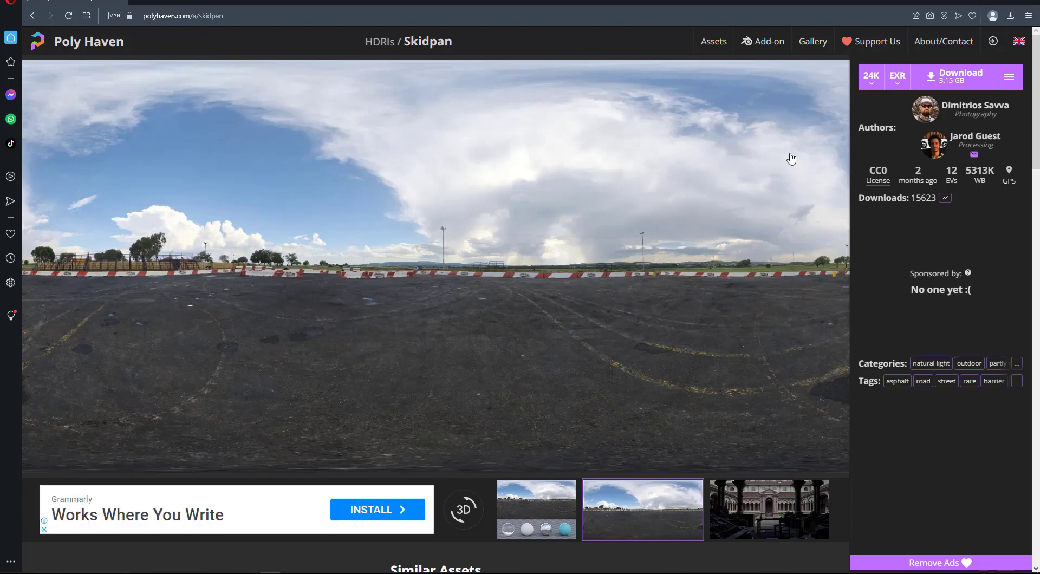
# Copy the page address polyhaven.com/a/skidpan from the address bar.
pyautogui.click(251, 15)
pyautogui.click(251, 16)
pyautogui.moveTo(250, 15); pyautogui.dragTo(139, 16)
pyautogui.rightClick(198, 13)
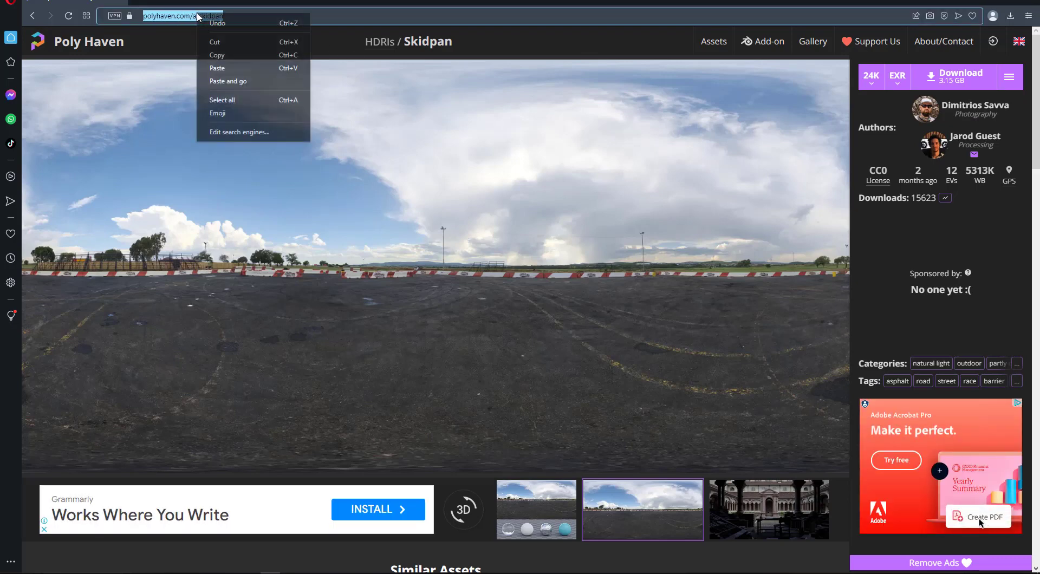
pyautogui.click(217, 58)
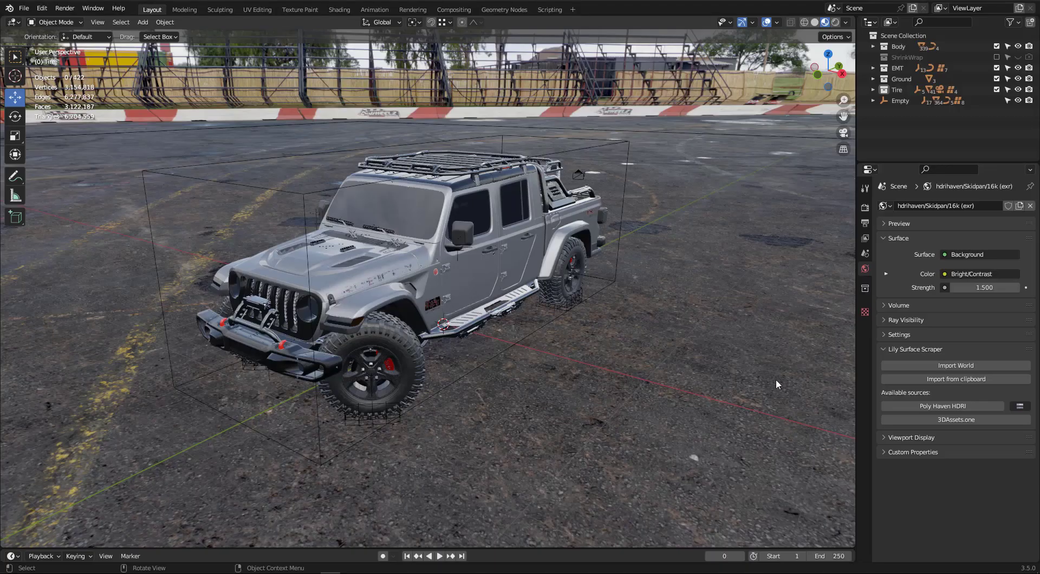
# Paste the Skidpan address into Lily Surface Scraper's Import World and submit it.
pyautogui.click(944, 367)
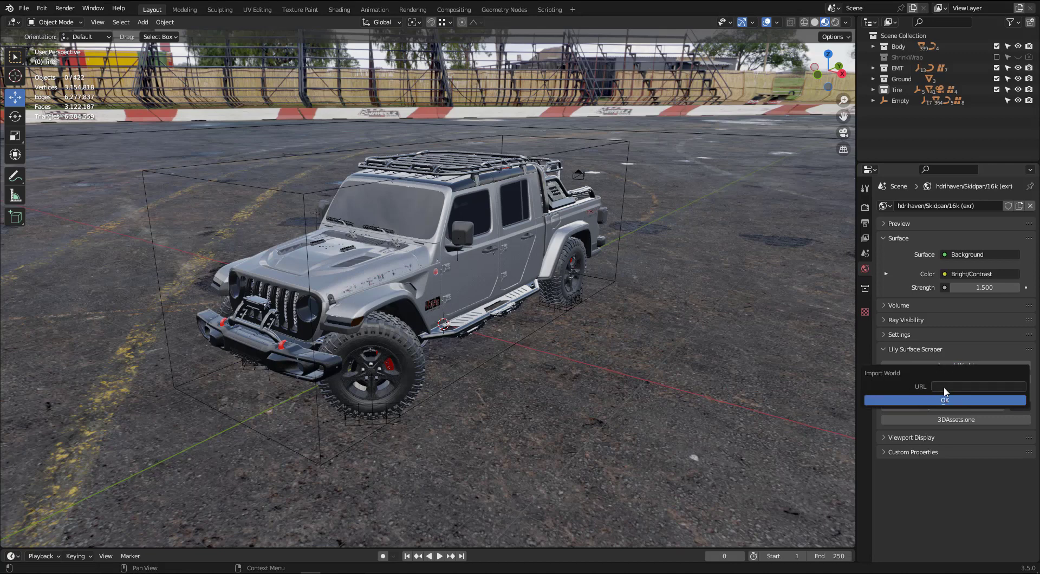
pyautogui.click(948, 386)
pyautogui.hotkey('ctrl', 'v')
pyautogui.press('Return')
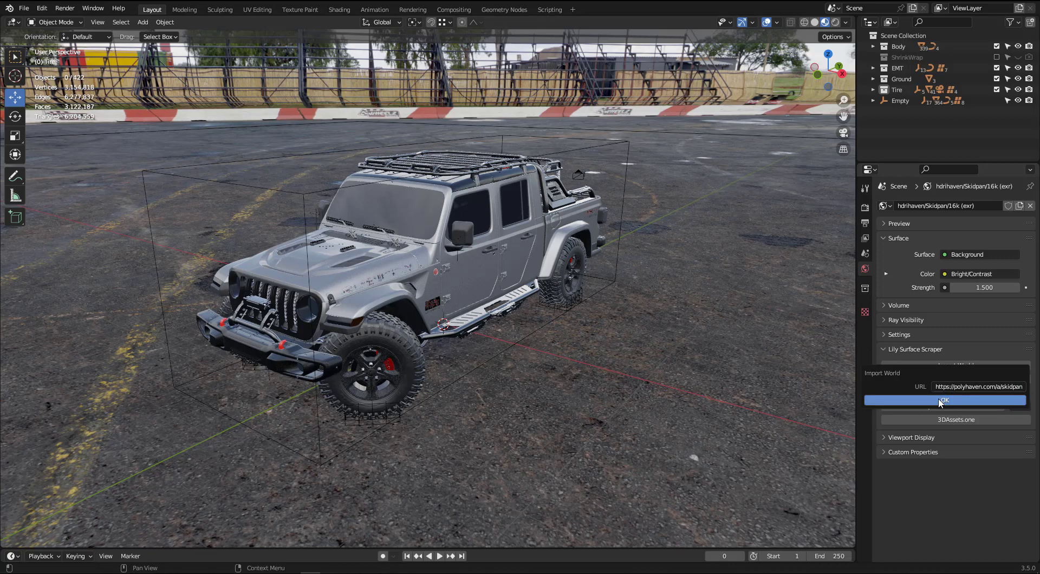
pyautogui.click(946, 401)
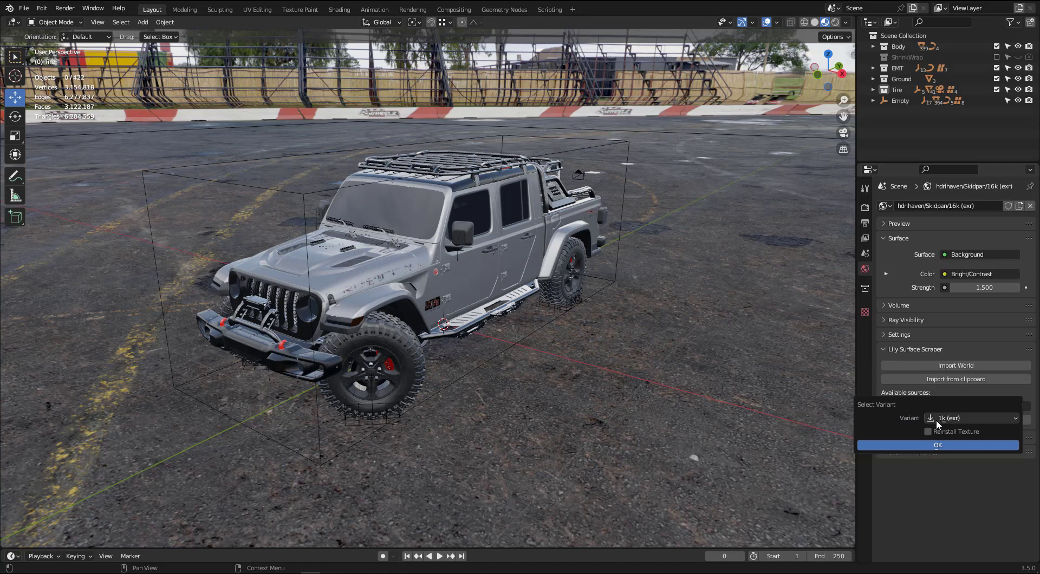
# Check the Variant list, then close the dialog, keeping the Skidpan 16k (exr) world.
pyautogui.click(955, 419)
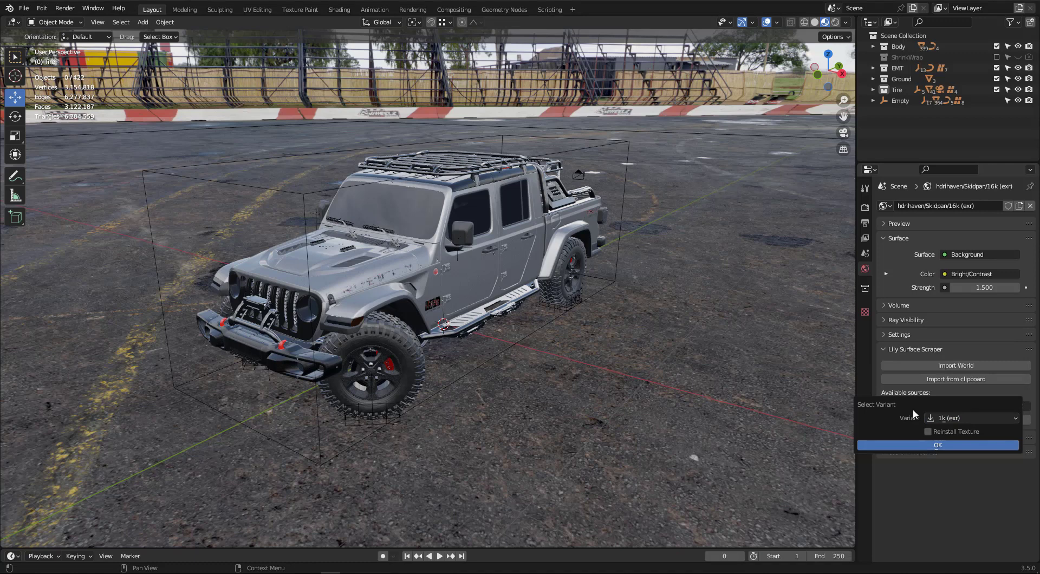
pyautogui.click(947, 483)
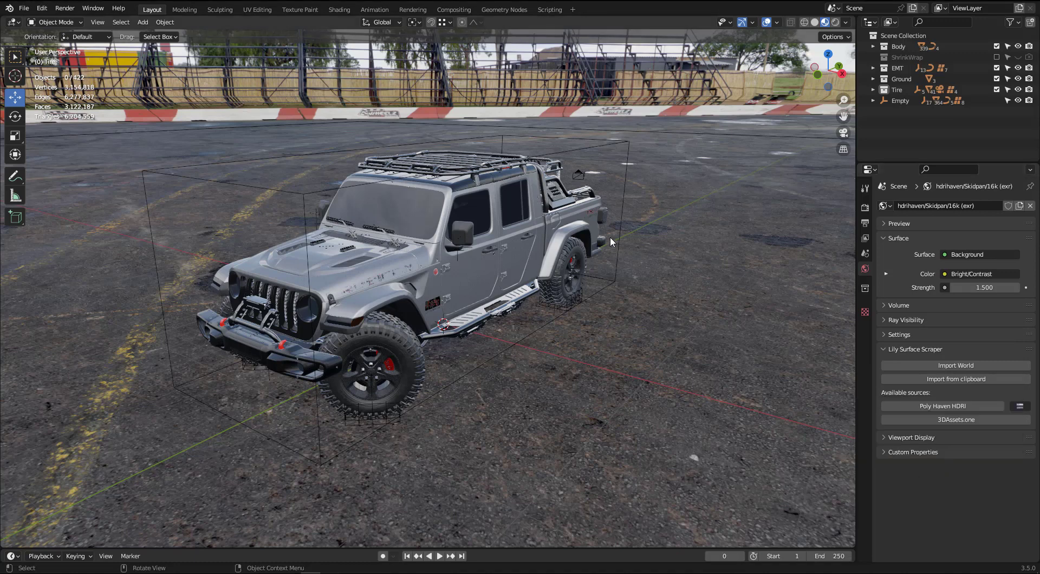
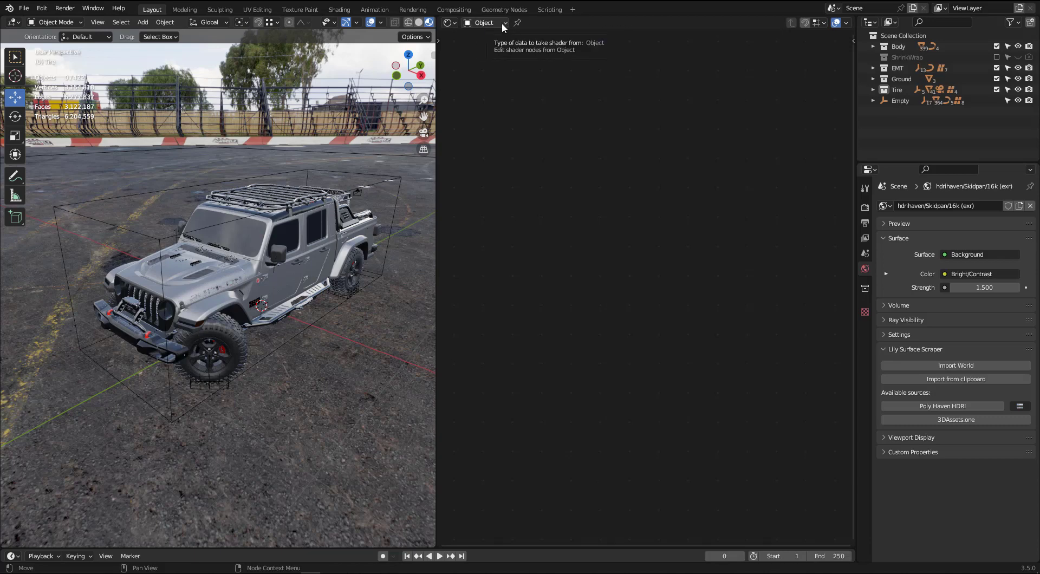
# Show the World node tree in the Shader Editor and frame all its nodes.
pyautogui.click(503, 23)
pyautogui.click(496, 46)
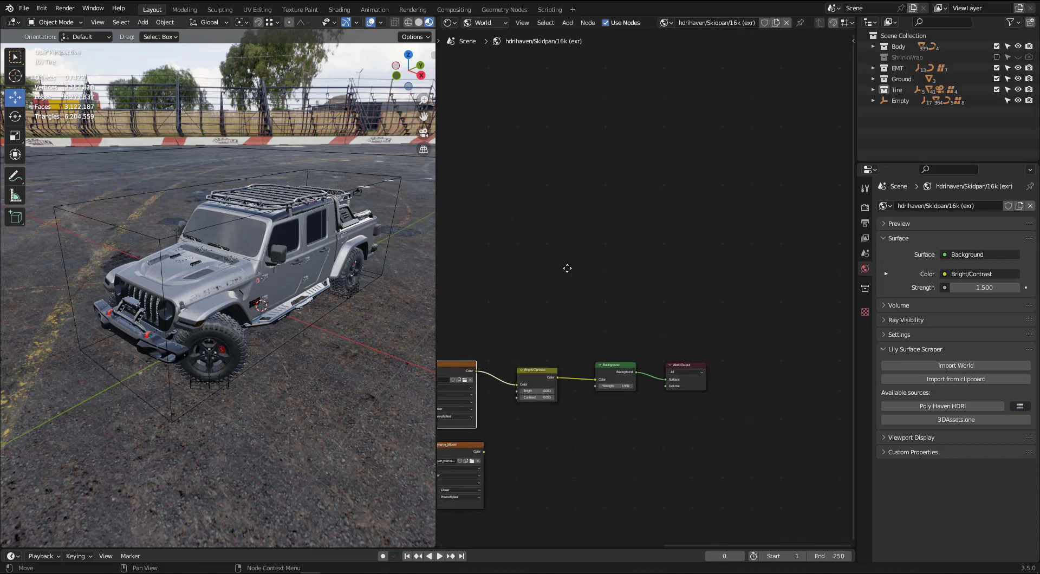
pyautogui.press('Home')
pyautogui.moveTo(567, 170); pyautogui.dragTo(632, 150, button='middle')
pyautogui.scroll(-3, 684, 159)
pyautogui.scroll(3, 667, 252)
# Reposition the piazza_san_marco_16k.exr, Texture Coordinate and Mapping nodes.
pyautogui.moveTo(664, 260); pyautogui.dragTo(647, 277)
pyautogui.moveTo(522, 90); pyautogui.dragTo(675, 110, button='middle')
pyautogui.scroll(4, 707, 158)
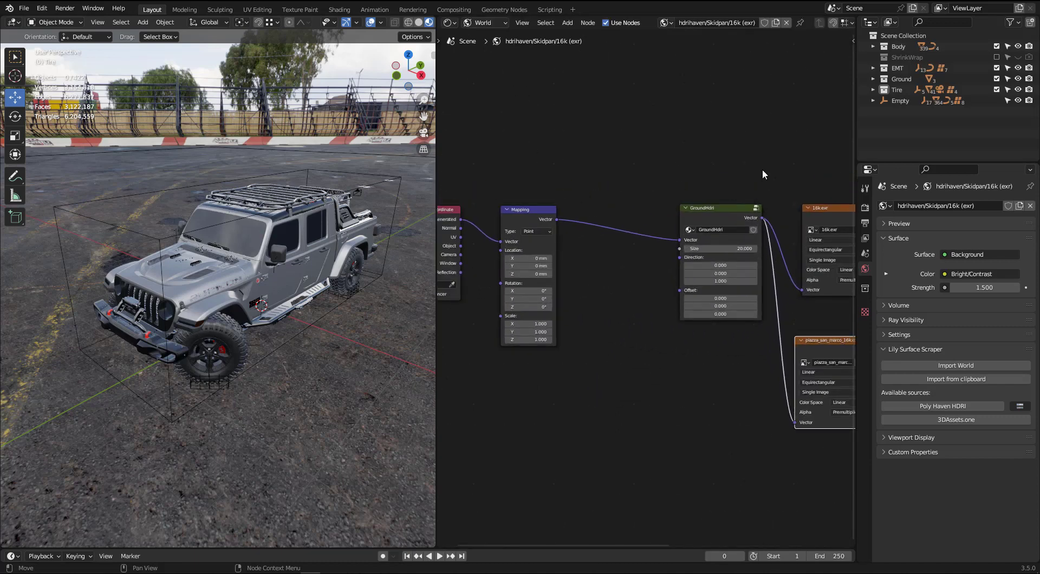
pyautogui.moveTo(762, 168); pyautogui.dragTo(760, 142, button='middle')
pyautogui.scroll(-4, 760, 141)
pyautogui.scroll(-2, 661, 138)
pyautogui.moveTo(523, 128); pyautogui.dragTo(662, 175)
pyautogui.moveTo(694, 126); pyautogui.dragTo(552, 125, button='middle')
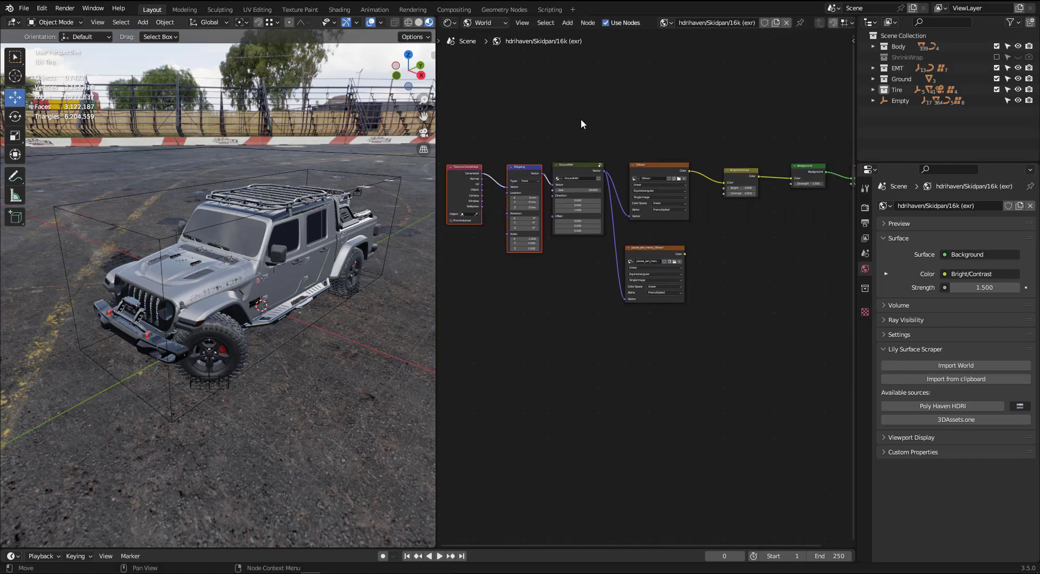
pyautogui.moveTo(581, 118); pyautogui.dragTo(457, 195)
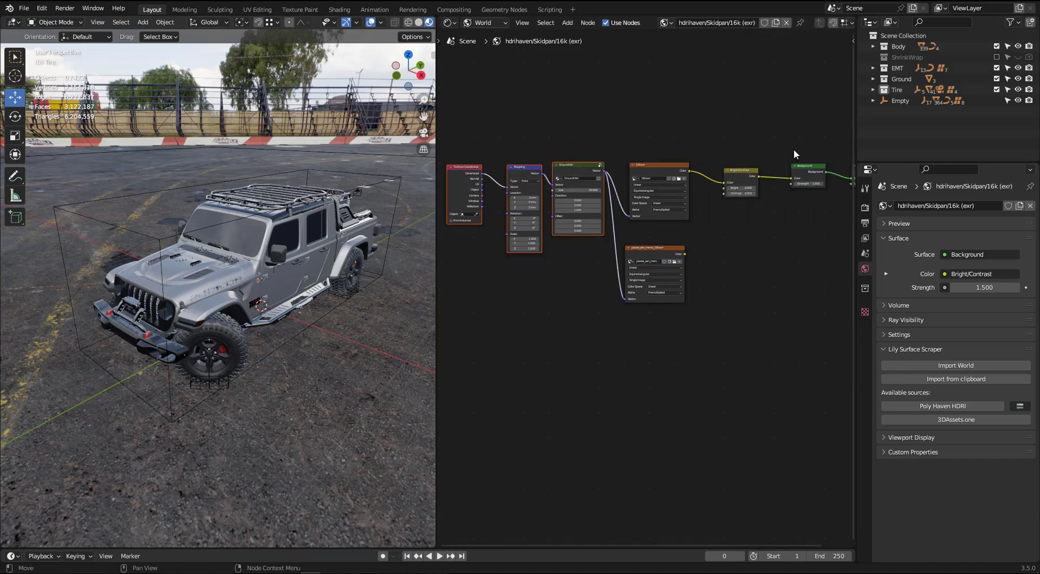
# Select the Bright/Contrast node and move the piazza image node to a new spot.
pyautogui.moveTo(795, 150); pyautogui.dragTo(733, 148, button='middle')
pyautogui.scroll(3, 633, 154)
pyautogui.scroll(2, 699, 154)
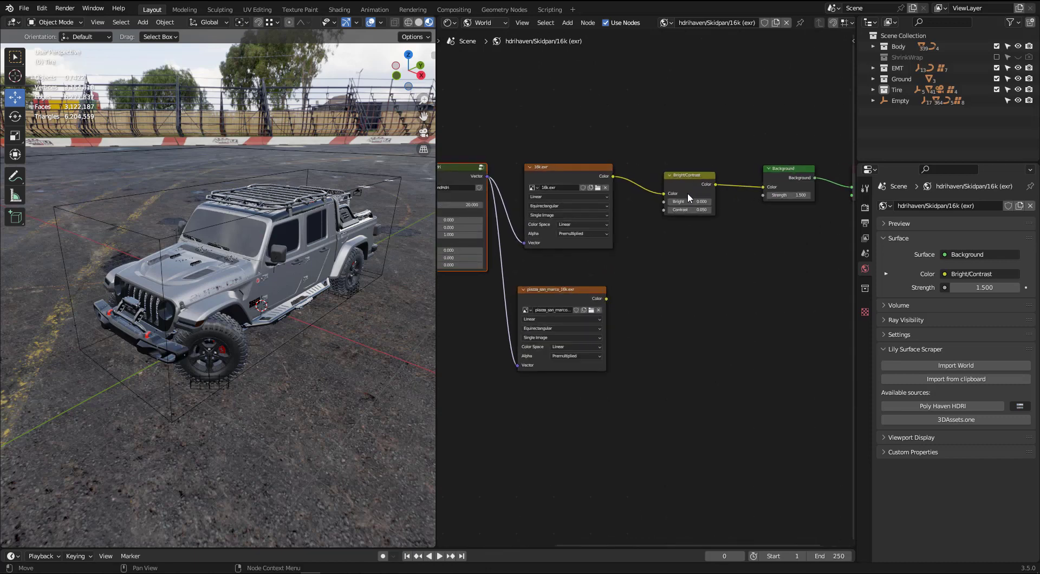
pyautogui.scroll(2, 687, 193)
pyautogui.click(685, 184)
pyautogui.scroll(1, 687, 186)
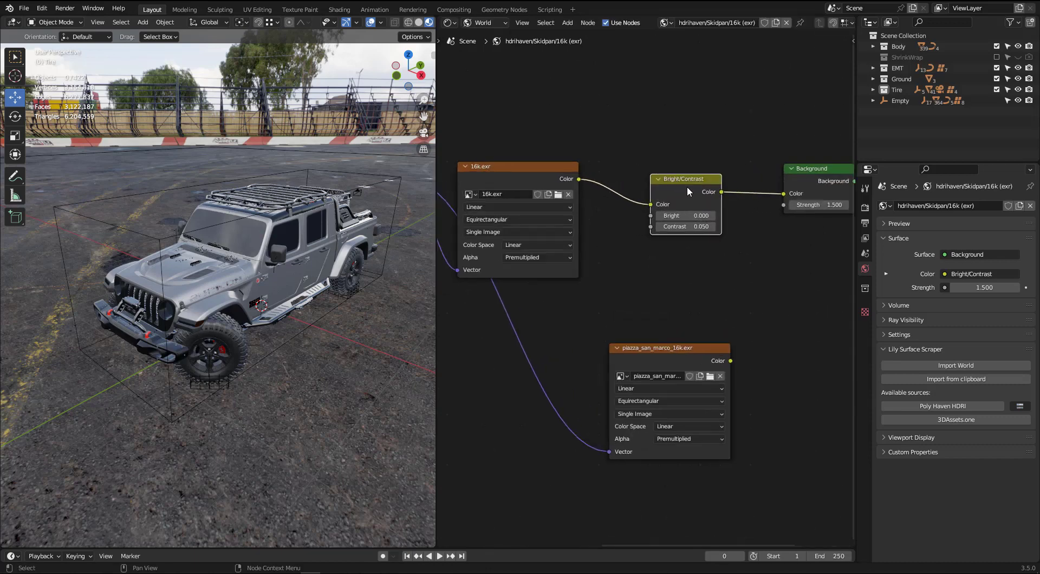
pyautogui.scroll(1, 687, 186)
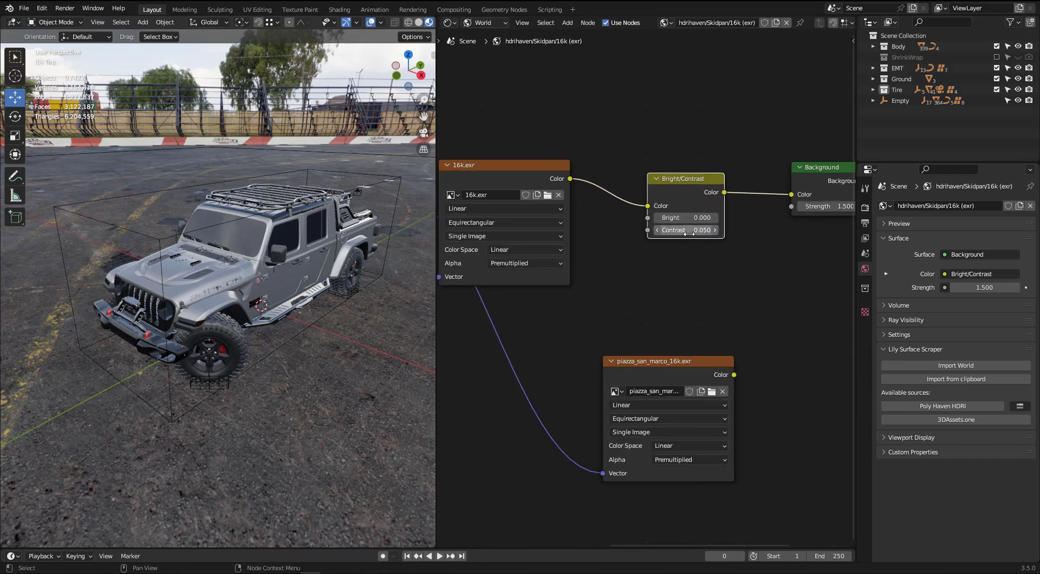
pyautogui.moveTo(663, 376); pyautogui.dragTo(683, 347)
pyautogui.moveTo(617, 86); pyautogui.dragTo(735, 464)
# Try rotating the HDRI about Z in the Mapping node, then cancel to keep 0°.
pyautogui.scroll(-4, 668, 152)
pyautogui.moveTo(493, 153); pyautogui.dragTo(597, 164, button='middle')
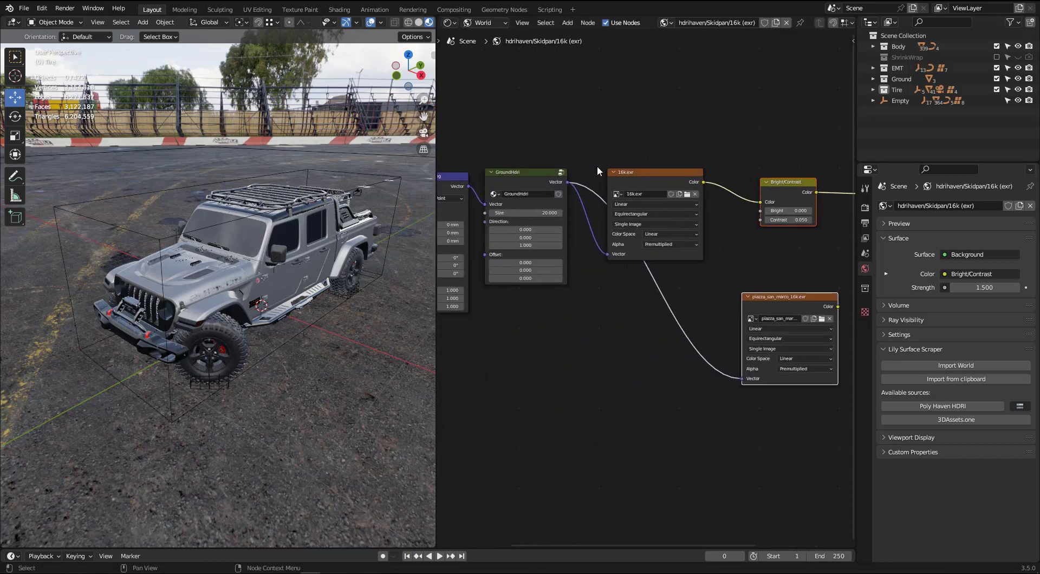
pyautogui.scroll(-3, 597, 164)
pyautogui.moveTo(599, 105); pyautogui.dragTo(688, 110, button='middle')
pyautogui.scroll(4, 620, 283)
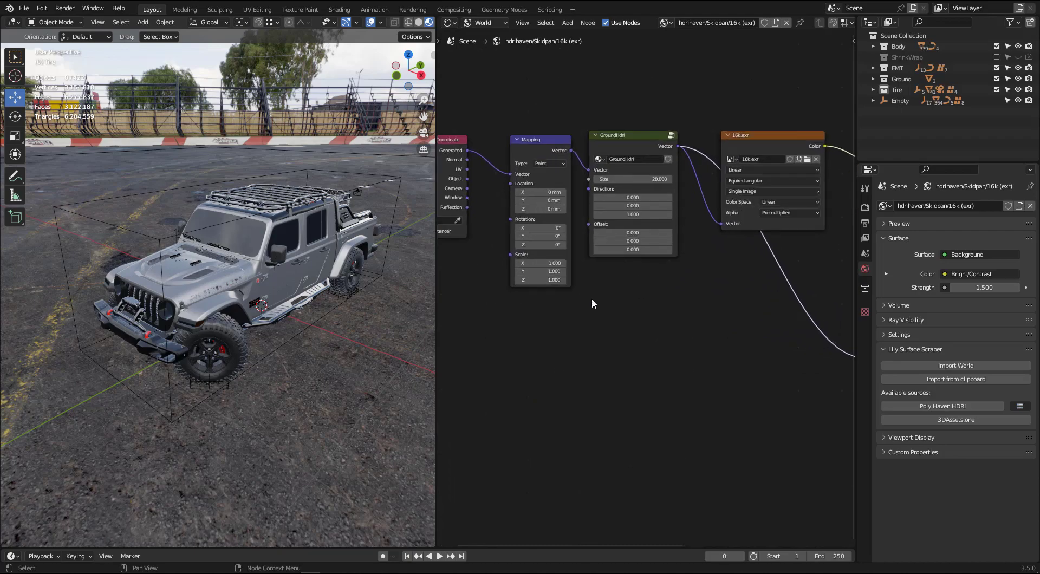
pyautogui.moveTo(592, 298); pyautogui.dragTo(677, 290, button='middle')
pyautogui.scroll(7, 675, 287)
pyautogui.moveTo(611, 226)
pyautogui.mouseDown()
pyautogui.moveTo(672, 226)
pyautogui.moveTo(587, 226)
pyautogui.moveTo(611, 226)
pyautogui.mouseUp()
pyautogui.rightClick(611, 226)
# Test a larger GroundHdri Size, then cancel to keep it at 20.000.
pyautogui.scroll(-3, 700, 280)
pyautogui.moveTo(779, 270); pyautogui.dragTo(580, 293, button='middle')
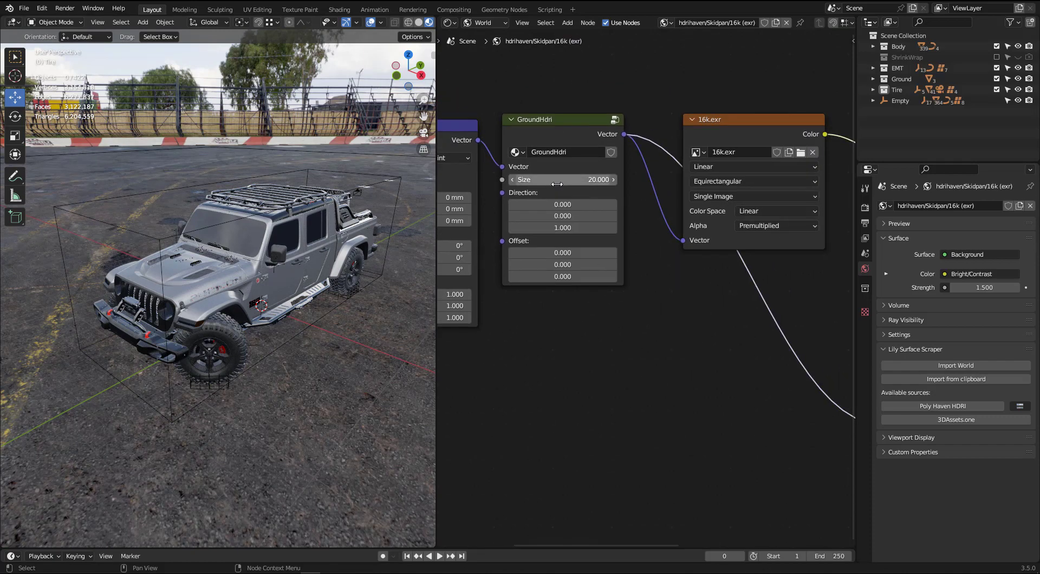
pyautogui.scroll(2, 542, 179)
pyautogui.moveTo(542, 179); pyautogui.dragTo(538, 338)
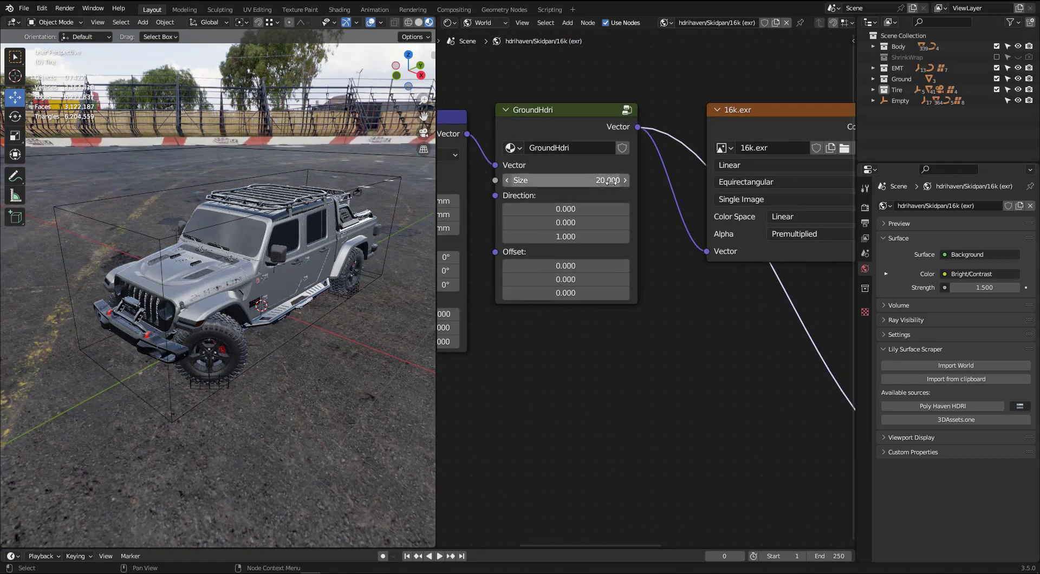
pyautogui.moveTo(564, 180); pyautogui.dragTo(623, 180)
pyautogui.rightClick(564, 180)
# Select the jeep's Empty, start scaling it, then cancel and deselect it.
pyautogui.click(261, 219)
pyautogui.press('s')
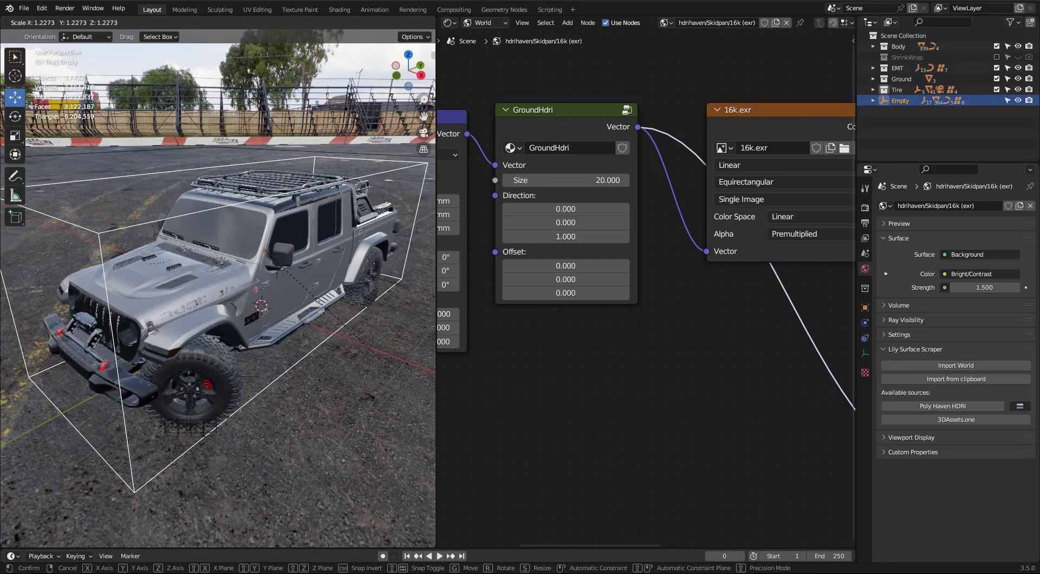
pyautogui.rightClick(417, 383)
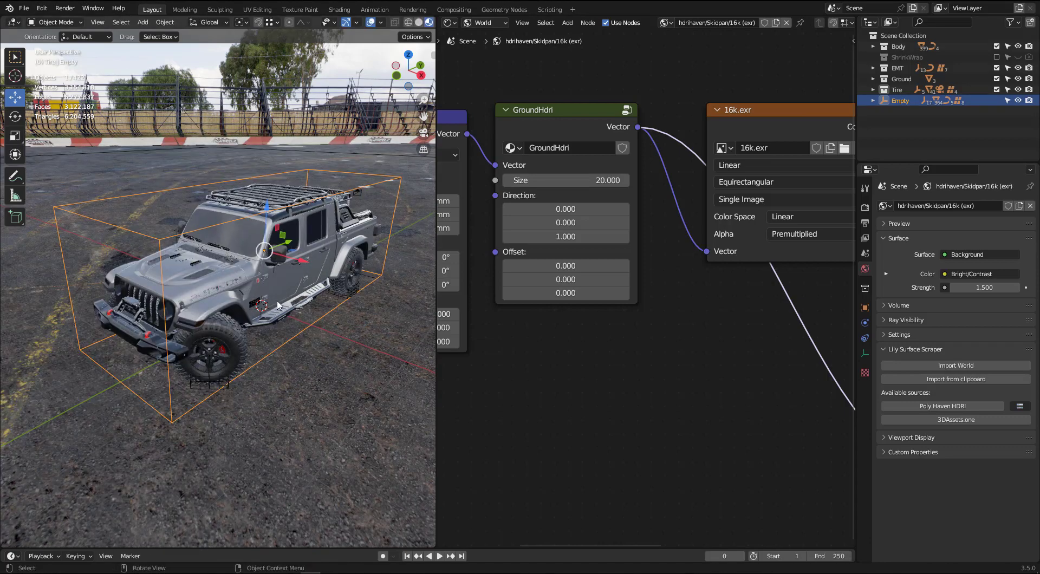
pyautogui.scroll(-3, 267, 284)
pyautogui.moveTo(268, 284)
pyautogui.mouseDown(button='middle')
pyautogui.moveTo(263, 275)
pyautogui.moveTo(282, 288)
pyautogui.moveTo(257, 275)
pyautogui.mouseUp(button='middle')
pyautogui.hotkey('alt', 'a')
pyautogui.scroll(2, 278, 291)
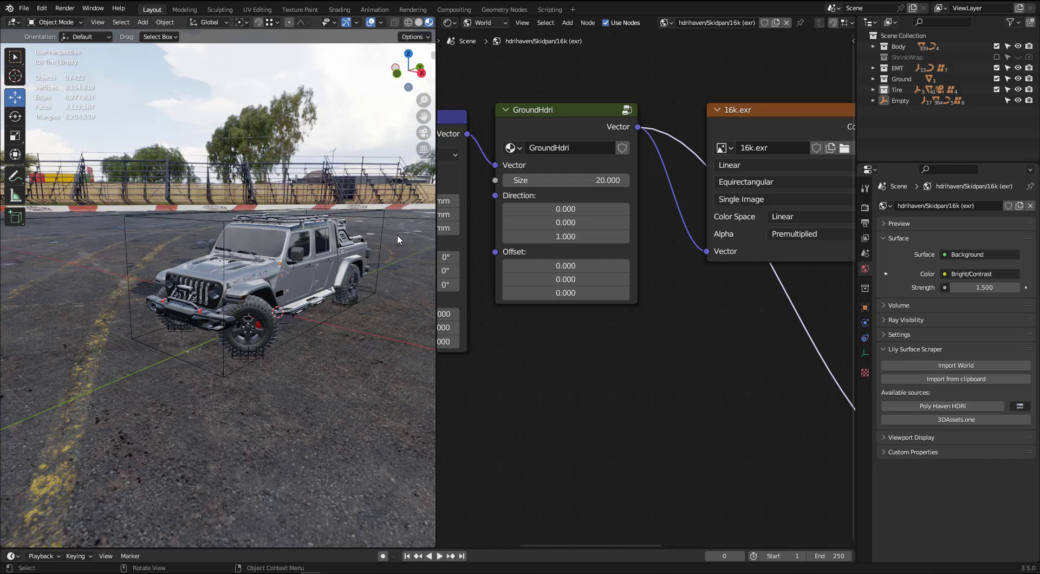
# Widen the 3D viewport over the node editor and zoom out over the whole arena.
pyautogui.moveTo(435, 42); pyautogui.dragTo(850, 67)
pyautogui.scroll(-3, 370, 210)
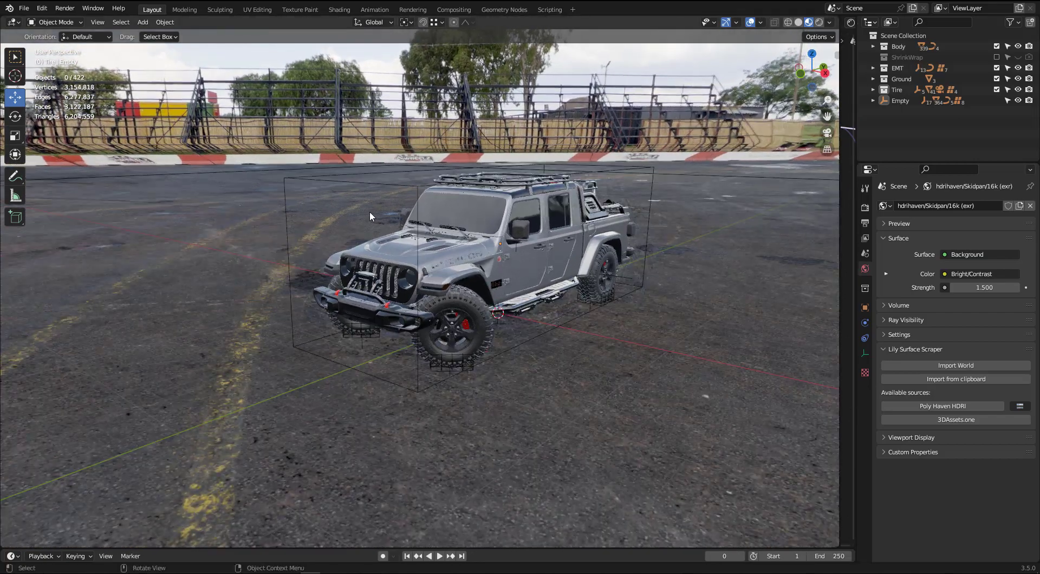
pyautogui.moveTo(369, 210); pyautogui.dragTo(397, 206, button='middle')
pyautogui.scroll(-3, 373, 278)
pyautogui.scroll(-3, 374, 269)
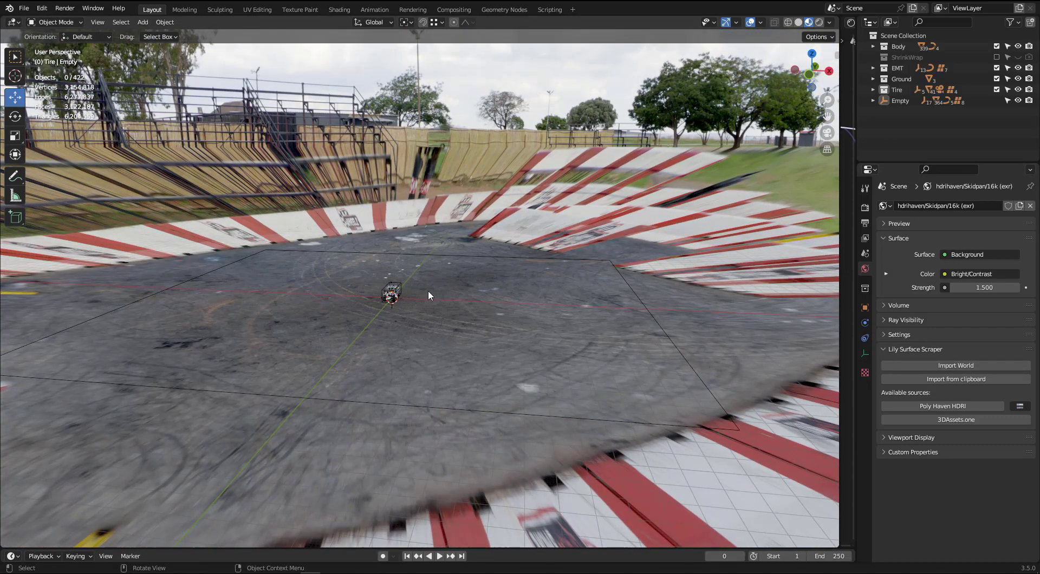
pyautogui.scroll(5, 428, 296)
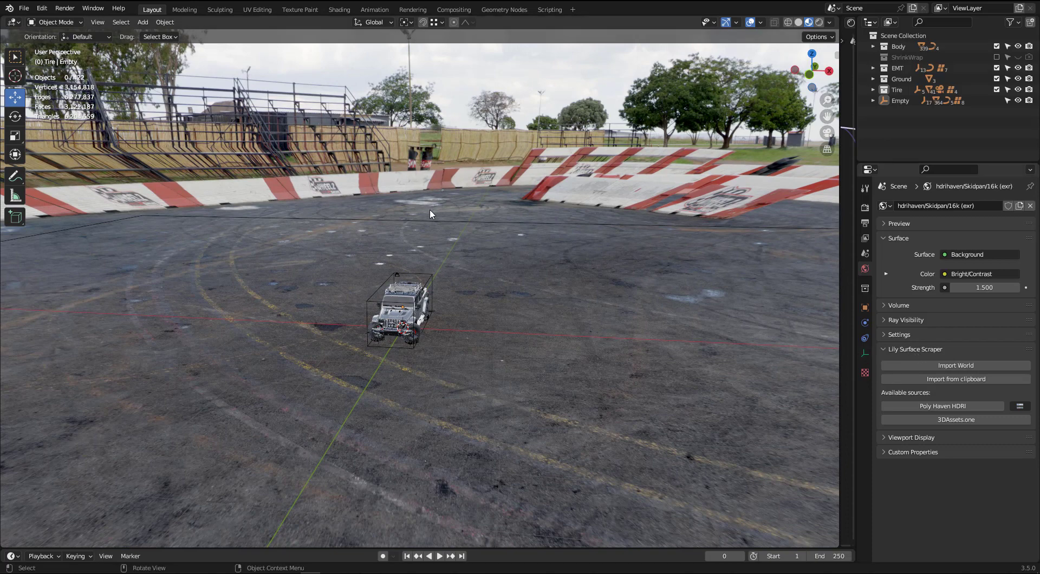
pyautogui.scroll(3, 428, 224)
pyautogui.hotkey('shift', 'a')
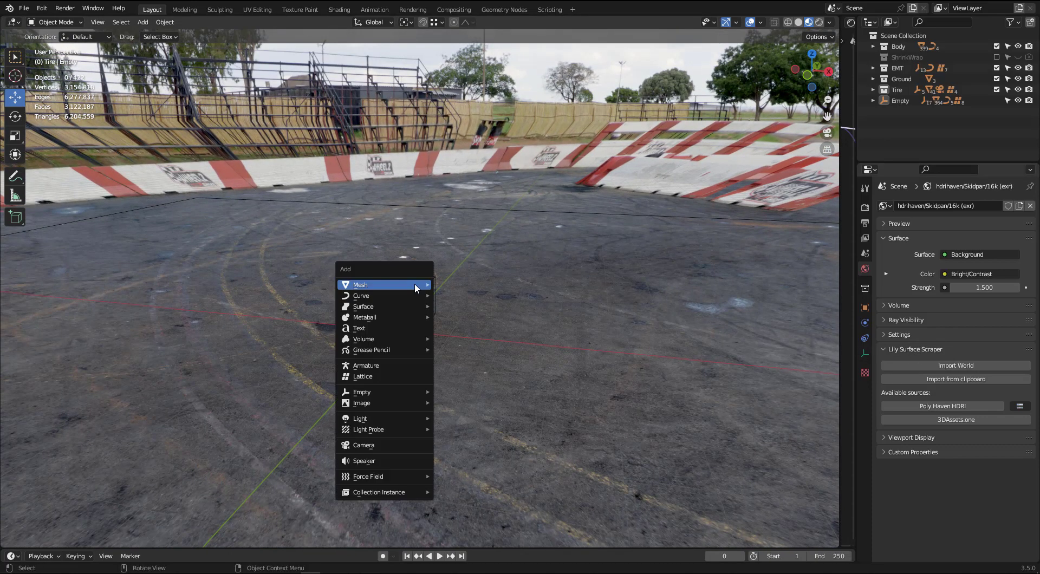
# Add a UV sphere and scale it up to enclose the scene.
pyautogui.moveTo(414, 284)
pyautogui.click(462, 317)
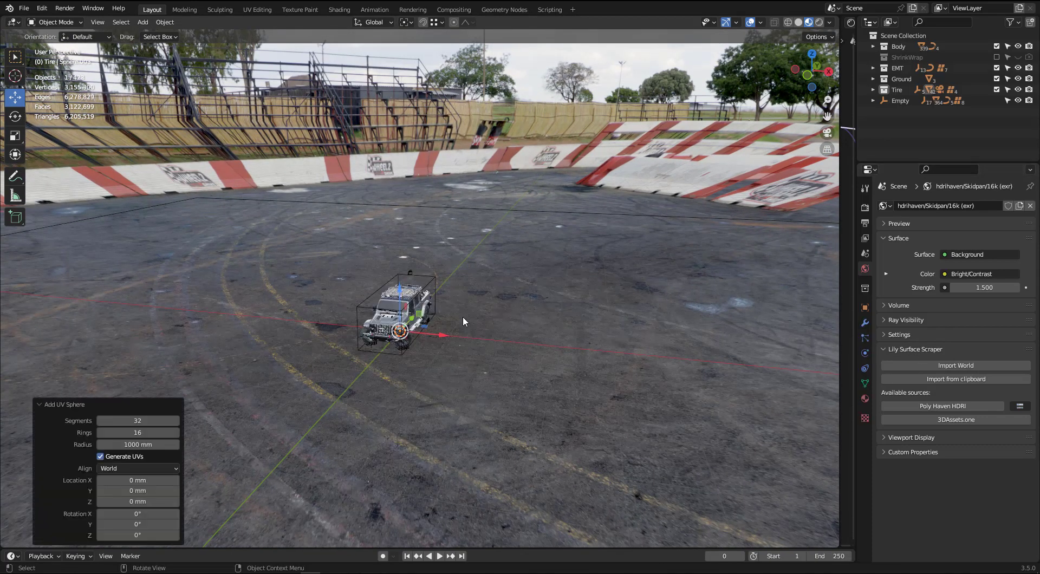
pyautogui.press('s')
pyautogui.click(716, 444)
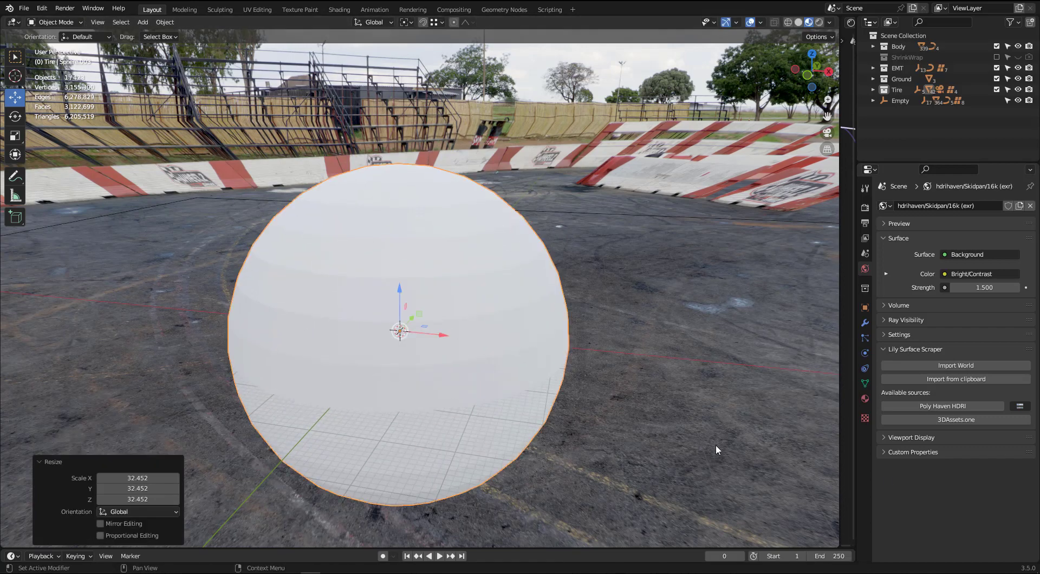
pyautogui.scroll(-2, 360, 310)
pyautogui.moveTo(353, 301); pyautogui.dragTo(350, 284, button='middle')
# In Edit Mode, select the sphere's lower-half faces with X-ray and dissolve them into one face.
pyautogui.press('Tab')
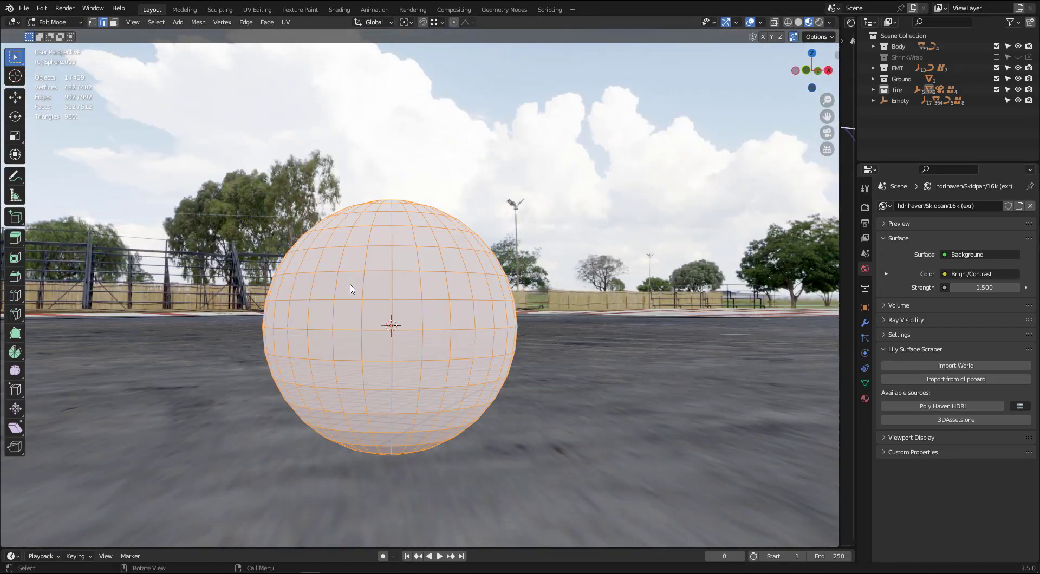
pyautogui.press('3')
pyautogui.moveTo(344, 358); pyautogui.dragTo(344, 351, button='middle')
pyautogui.hotkey('alt', 'z')
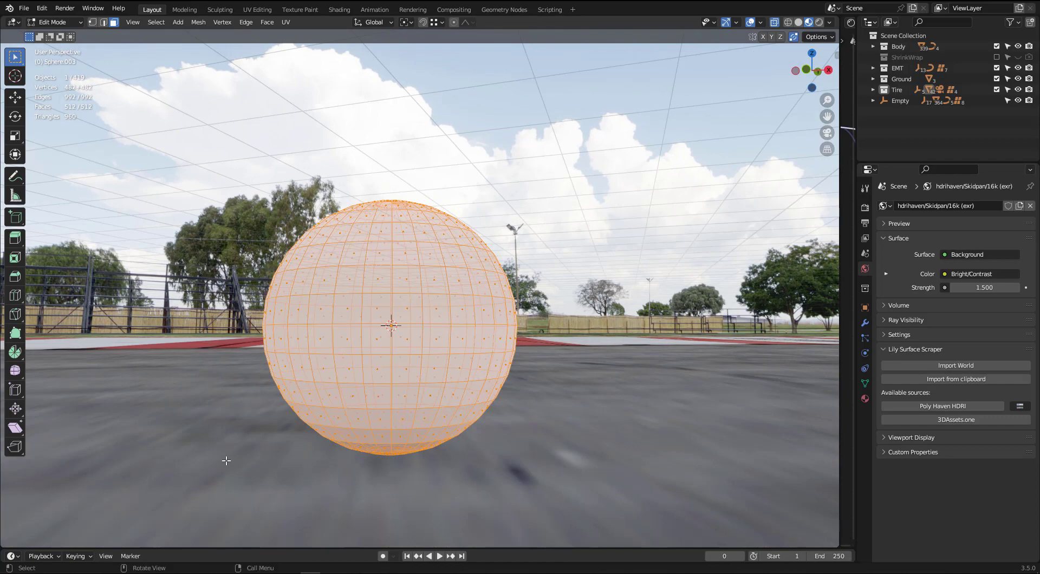
pyautogui.moveTo(211, 487); pyautogui.dragTo(565, 329)
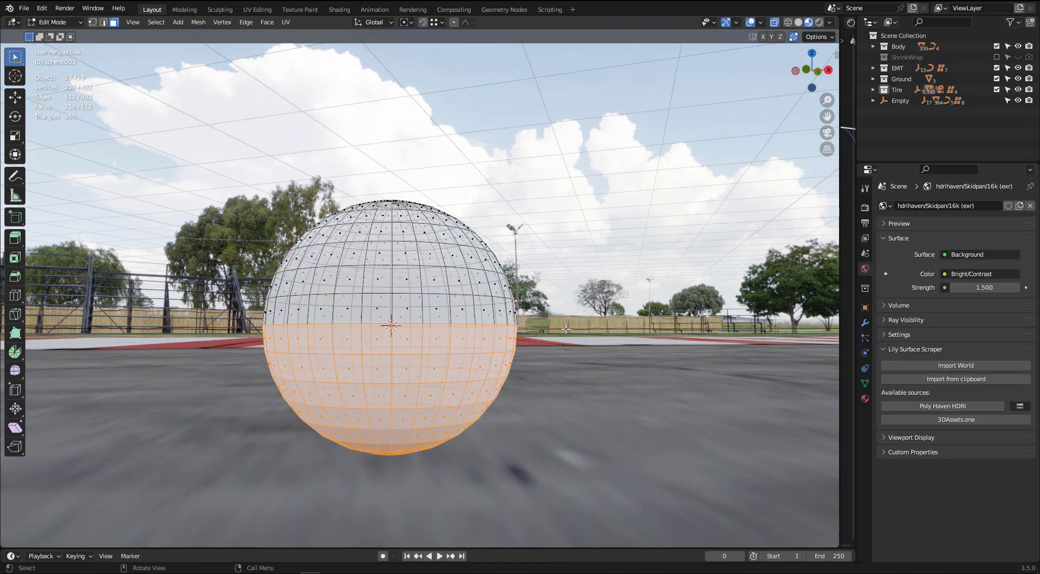
pyautogui.press('f')
# Inspect the dome from several angles, then return to Object Mode and delete it.
pyautogui.moveTo(608, 259); pyautogui.dragTo(557, 294, button='middle')
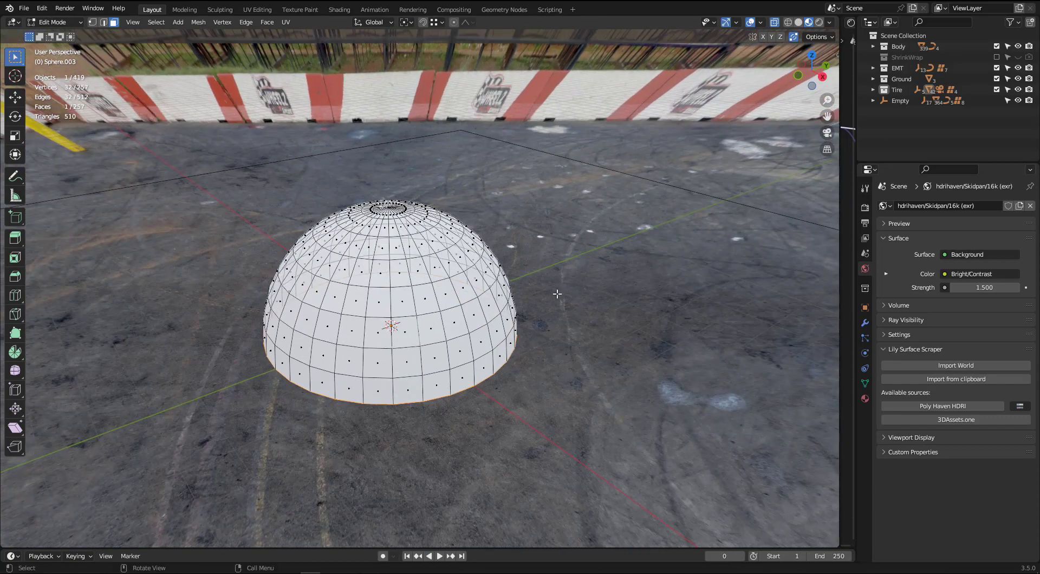
pyautogui.moveTo(367, 340); pyautogui.dragTo(448, 286, button='middle')
pyautogui.scroll(-2, 381, 229)
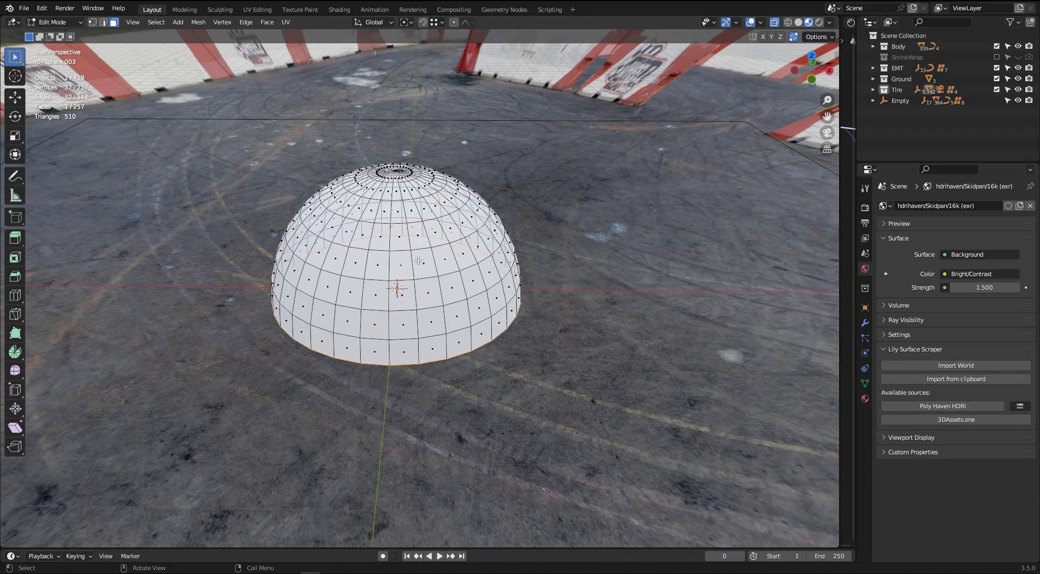
pyautogui.moveTo(418, 261); pyautogui.dragTo(346, 285, button='middle')
pyautogui.scroll(3, 361, 274)
pyautogui.hotkey('ctrl', 'alt', 'g')
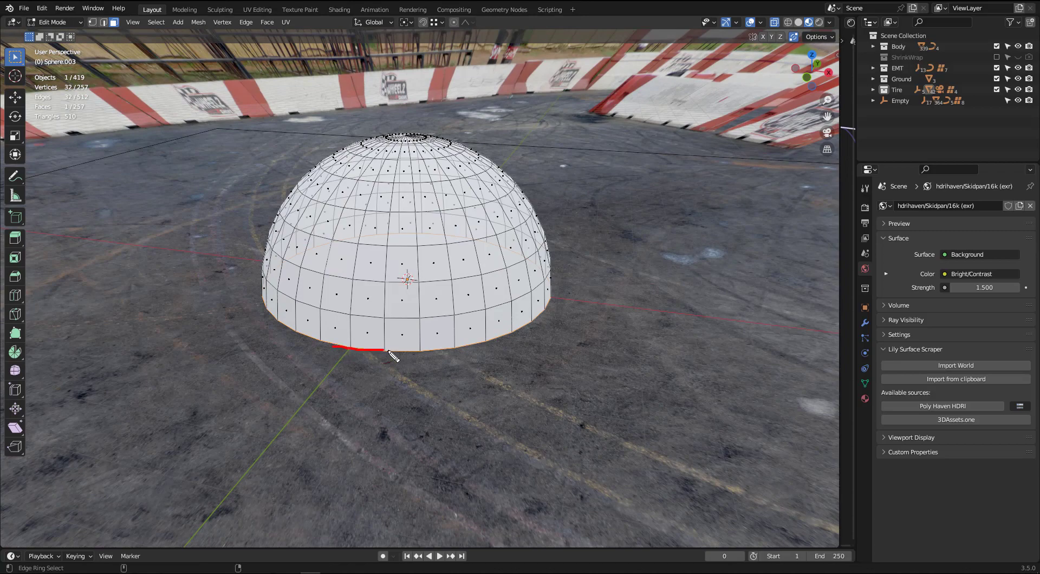
pyautogui.press('Escape')
pyautogui.scroll(-3, 336, 142)
pyautogui.moveTo(336, 142)
pyautogui.mouseDown(button='middle')
pyautogui.moveTo(303, 127)
pyautogui.moveTo(329, 133)
pyautogui.moveTo(211, 179)
pyautogui.mouseUp(button='middle')
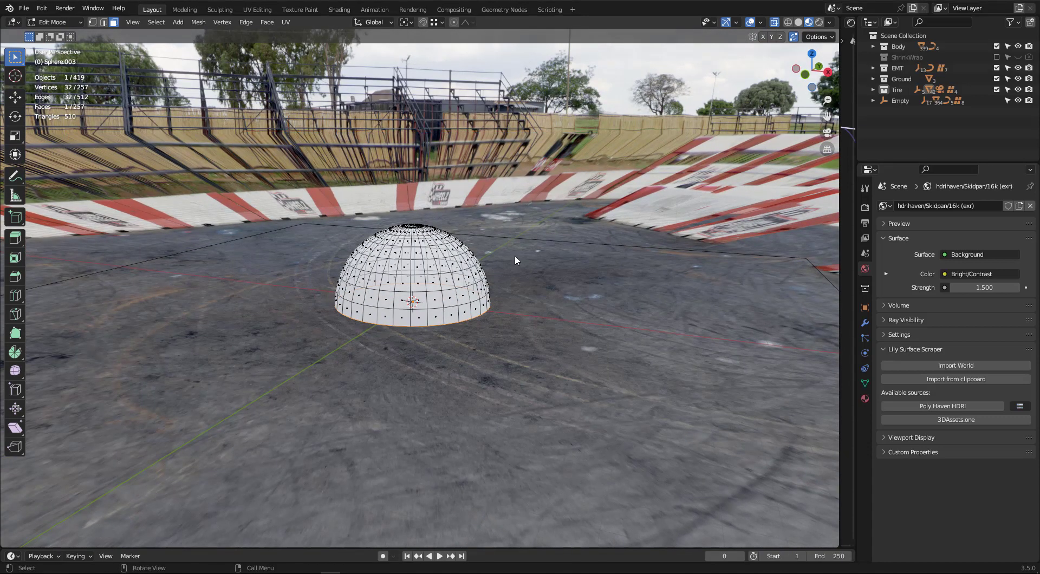
pyautogui.moveTo(413, 271)
pyautogui.mouseDown(button='middle')
pyautogui.moveTo(424, 317)
pyautogui.moveTo(415, 272)
pyautogui.mouseUp(button='middle')
pyautogui.press('Tab')
pyautogui.press('Delete')
pyautogui.scroll(9, 419, 325)
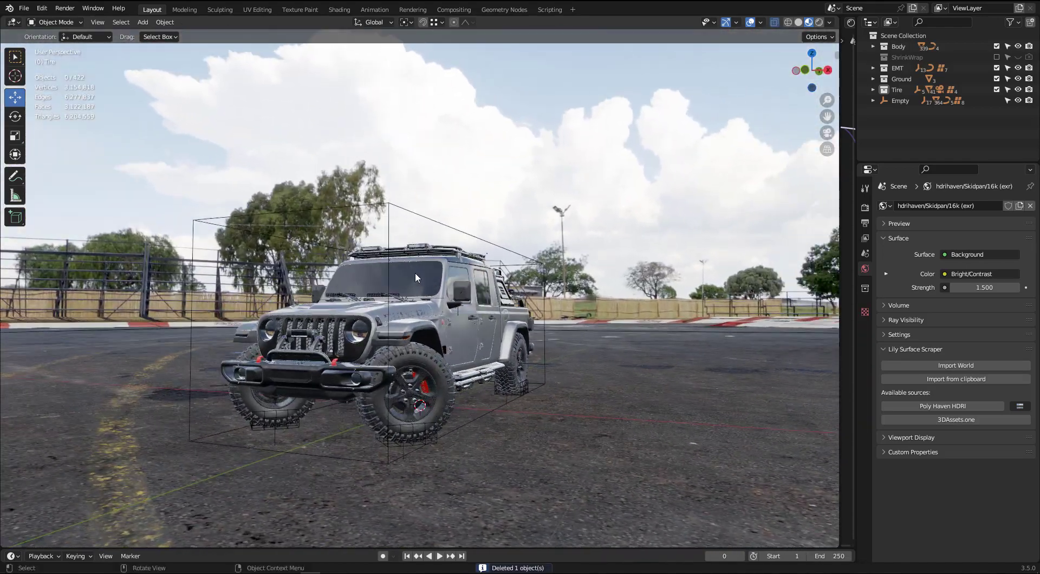
# Add a mesh Circle with 200 vertices.
pyautogui.moveTo(368, 340); pyautogui.dragTo(370, 288, button='middle')
pyautogui.scroll(-4, 440, 351)
pyautogui.hotkey('shift', 'a')
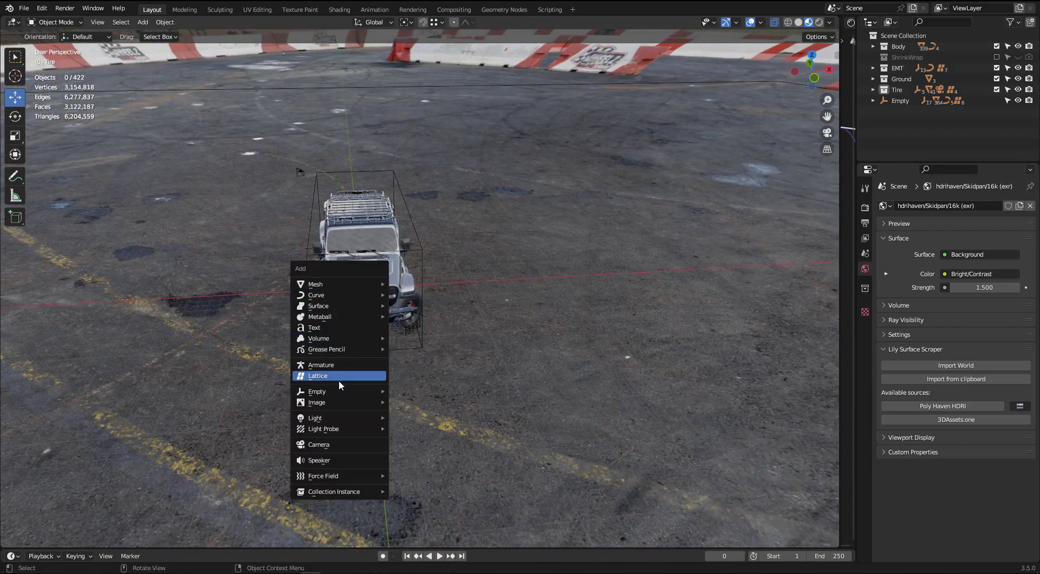
pyautogui.moveTo(373, 284)
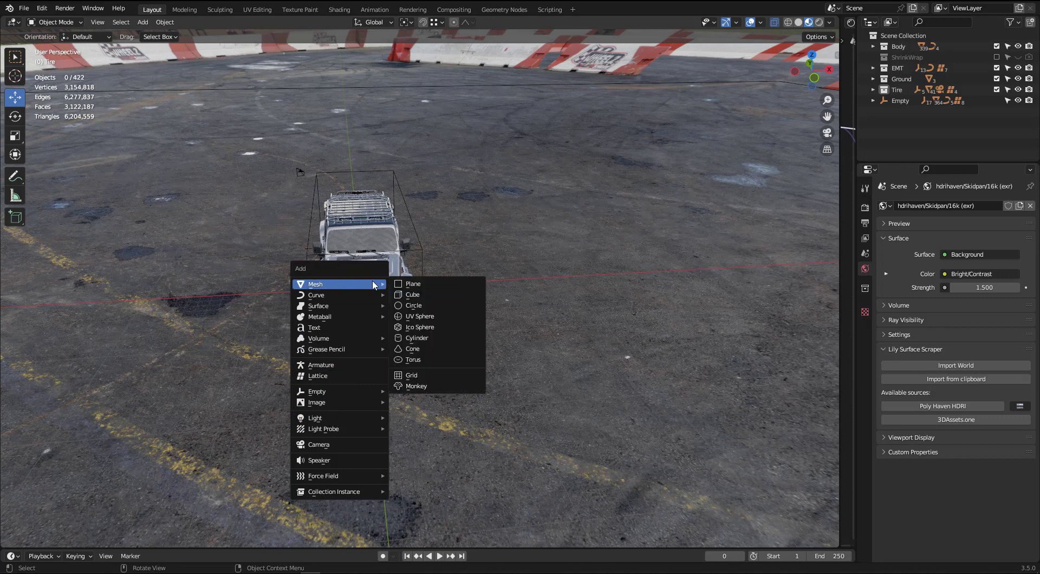
pyautogui.click(425, 310)
pyautogui.click(150, 420)
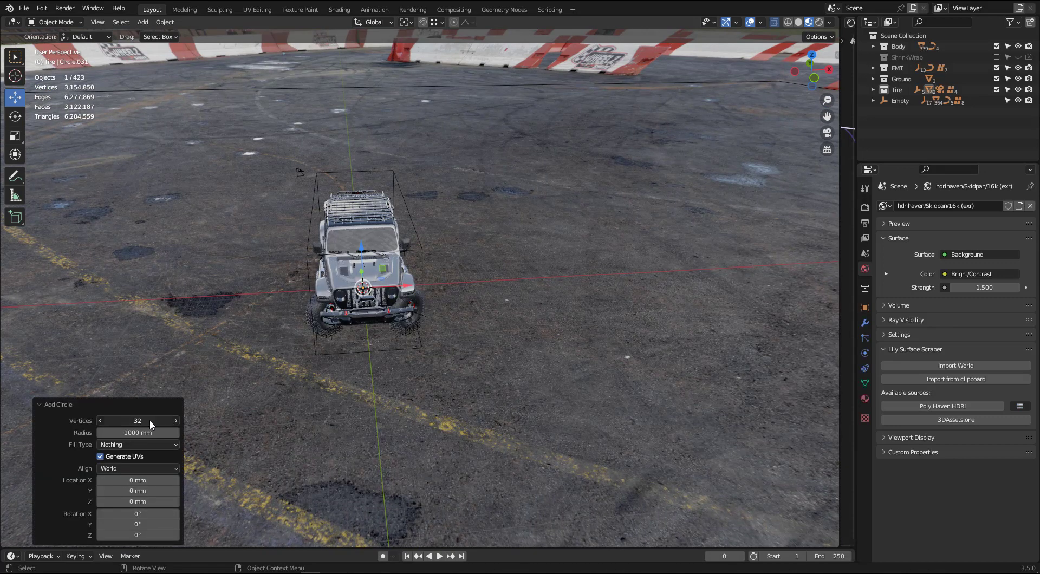
pyautogui.write('200')
pyautogui.press('Return')
# Scale the circle up to about 8.067 around the jeep and enter Edit Mode.
pyautogui.press('s')
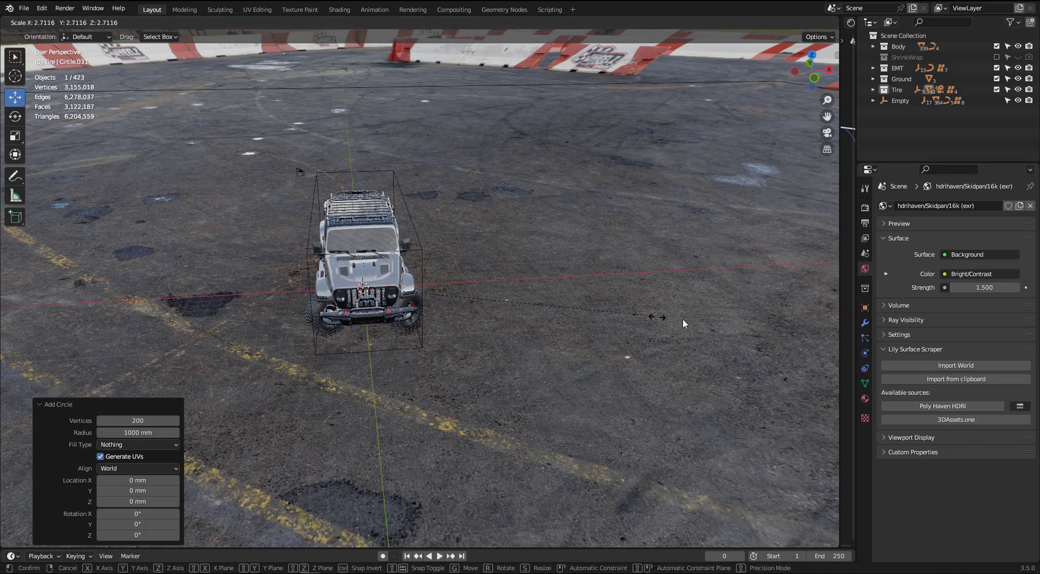
pyautogui.click(545, 301)
pyautogui.moveTo(488, 248); pyautogui.dragTo(419, 231, button='middle')
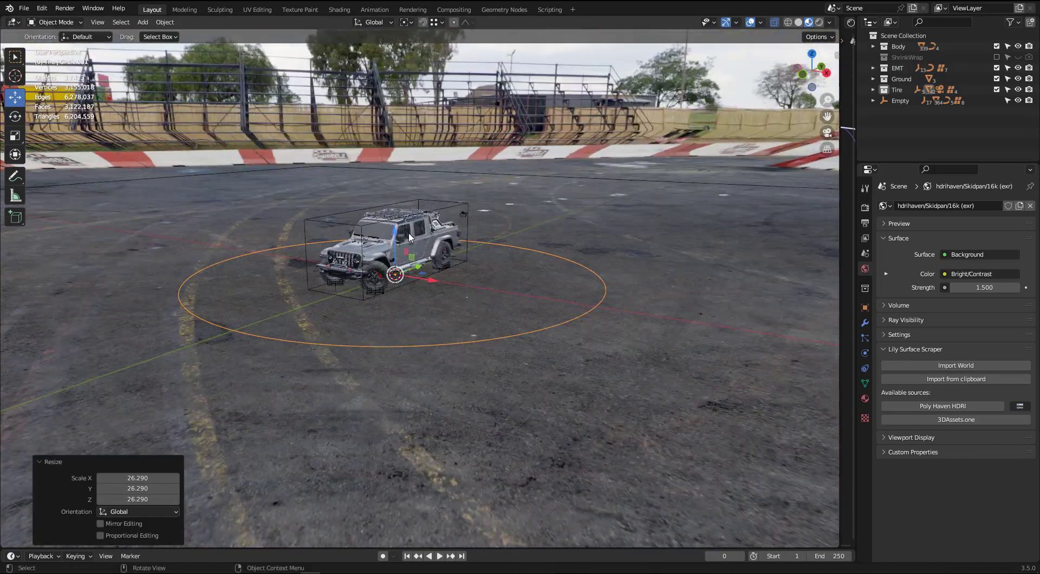
pyautogui.press('s')
pyautogui.click(739, 242)
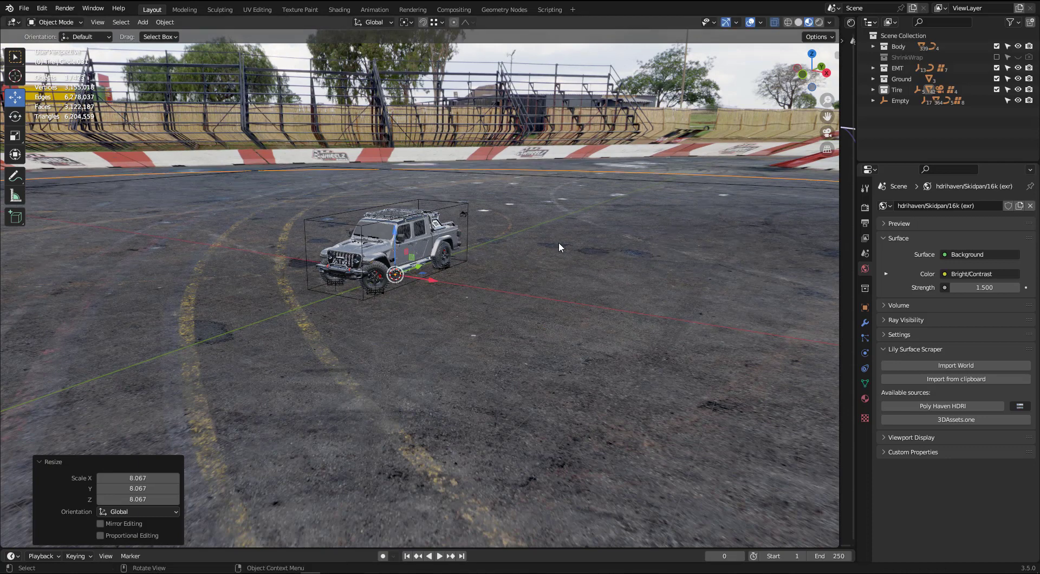
pyautogui.moveTo(558, 241); pyautogui.dragTo(460, 217, button='middle')
pyautogui.scroll(-7, 460, 218)
pyautogui.press('Tab')
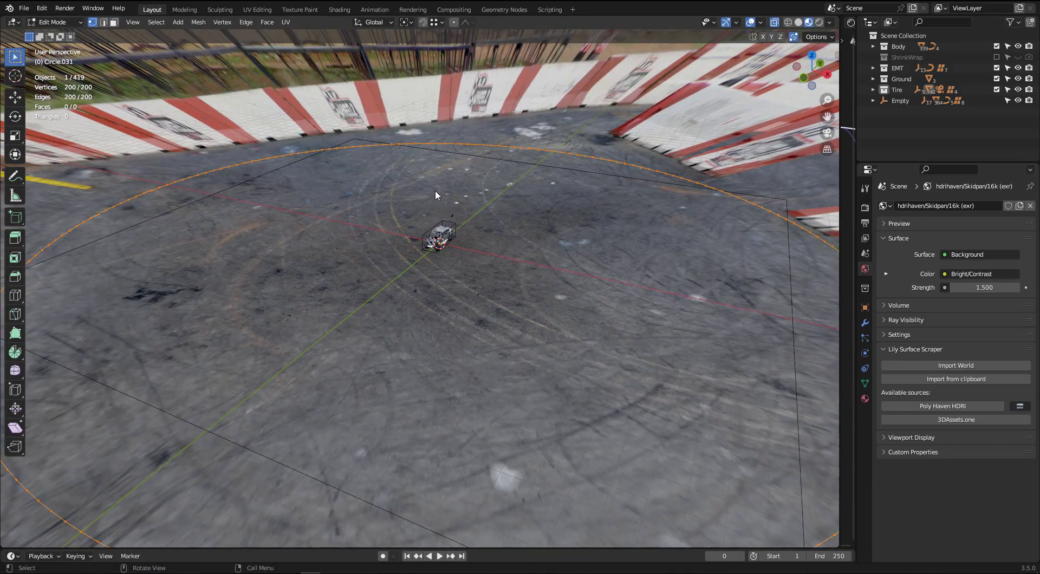
# Extrude the circle straight up along Z by 10020 mm into a ring wall.
pyautogui.press('e')
pyautogui.press('z')
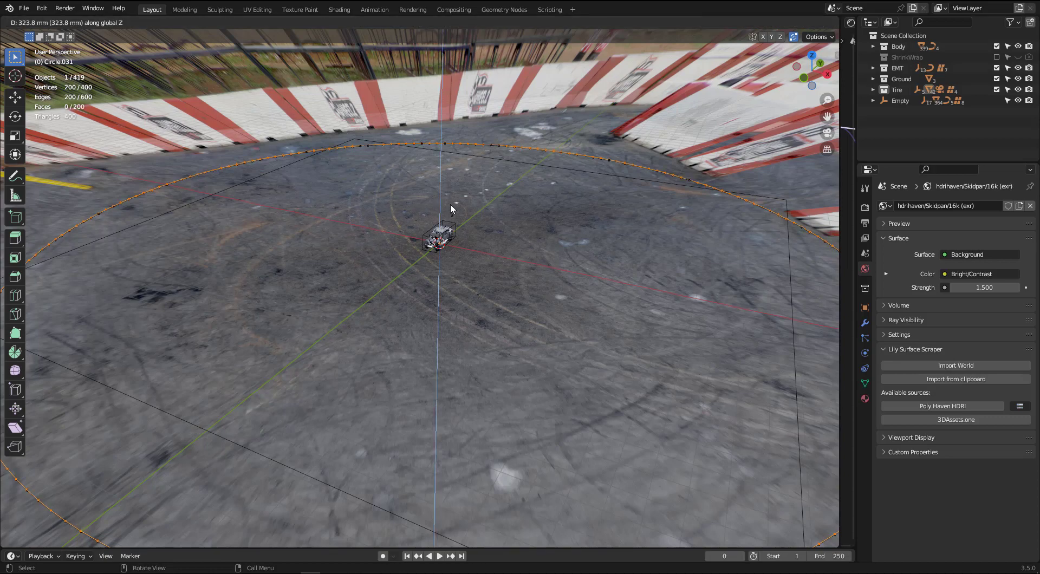
pyautogui.click(448, 146)
pyautogui.moveTo(438, 209)
pyautogui.mouseDown(button='middle')
pyautogui.moveTo(431, 198)
pyautogui.moveTo(447, 201)
pyautogui.mouseUp(button='middle')
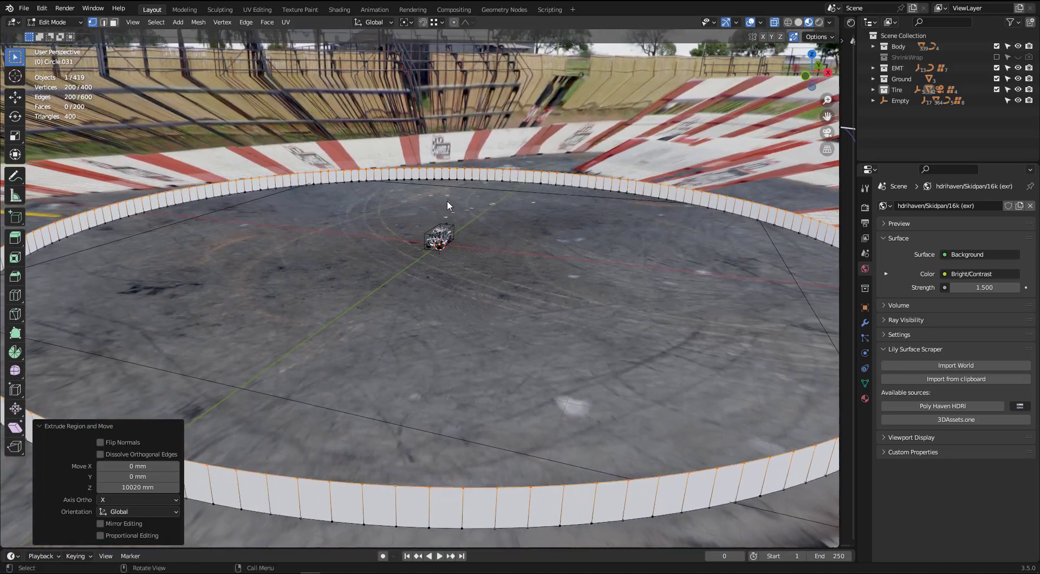
pyautogui.moveTo(359, 184); pyautogui.dragTo(349, 185, button='middle')
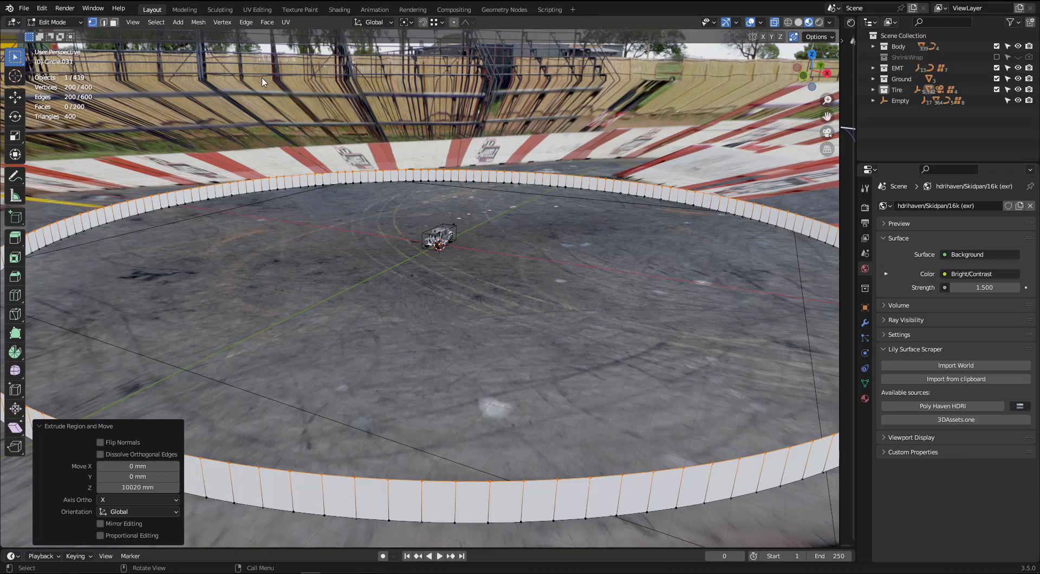
pyautogui.scroll(10, 403, 182)
pyautogui.scroll(-4, 545, 332)
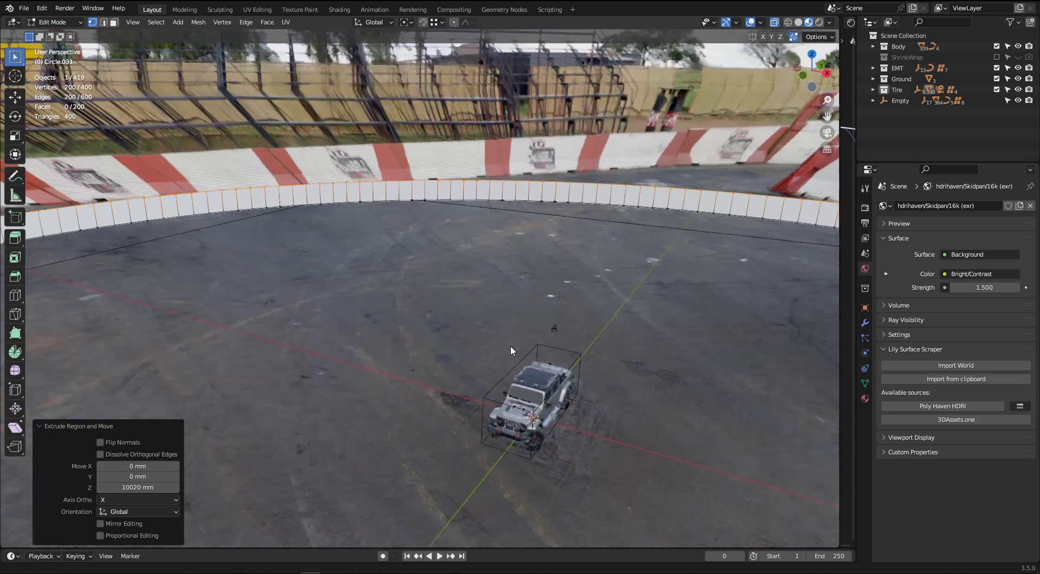
pyautogui.keyDown('shift'); pyautogui.moveTo(510, 345); pyautogui.dragTo(326, 228, button='middle'); pyautogui.keyUp('shift')
pyautogui.scroll(3, 326, 228)
pyautogui.moveTo(321, 298); pyautogui.dragTo(347, 272, button='middle')
pyautogui.scroll(1, 304, 274)
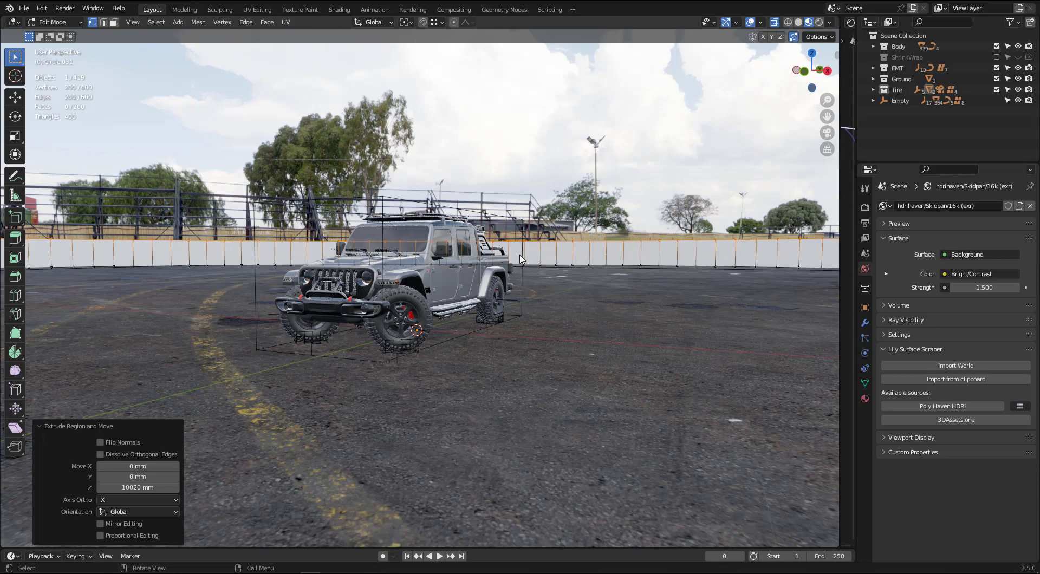
# Return to Object Mode, select the wall, and reveal the node editor beside the viewport.
pyautogui.press('Tab')
pyautogui.click(575, 258)
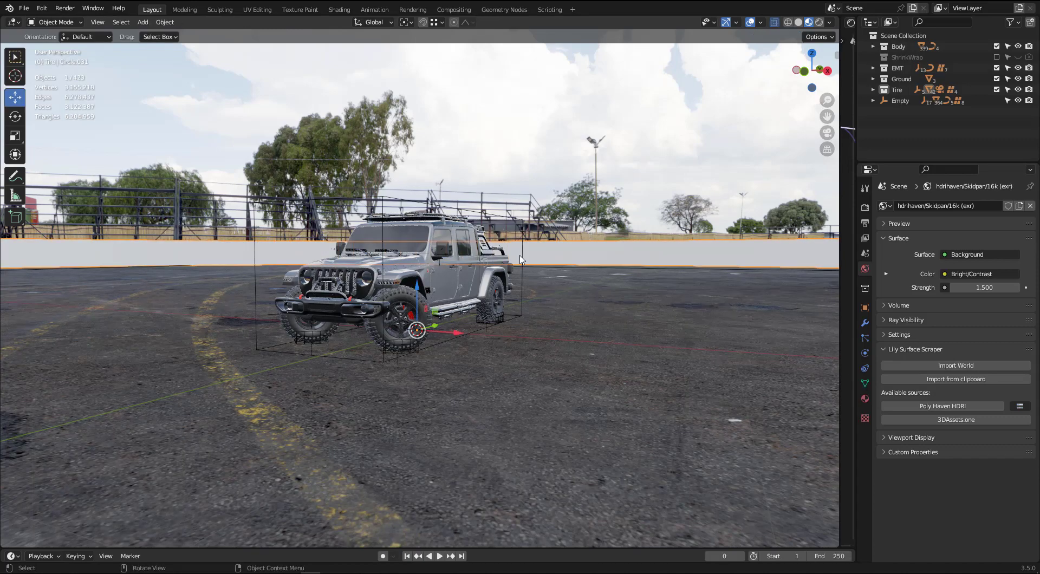
pyautogui.scroll(5, 558, 264)
pyautogui.scroll(-8, 559, 265)
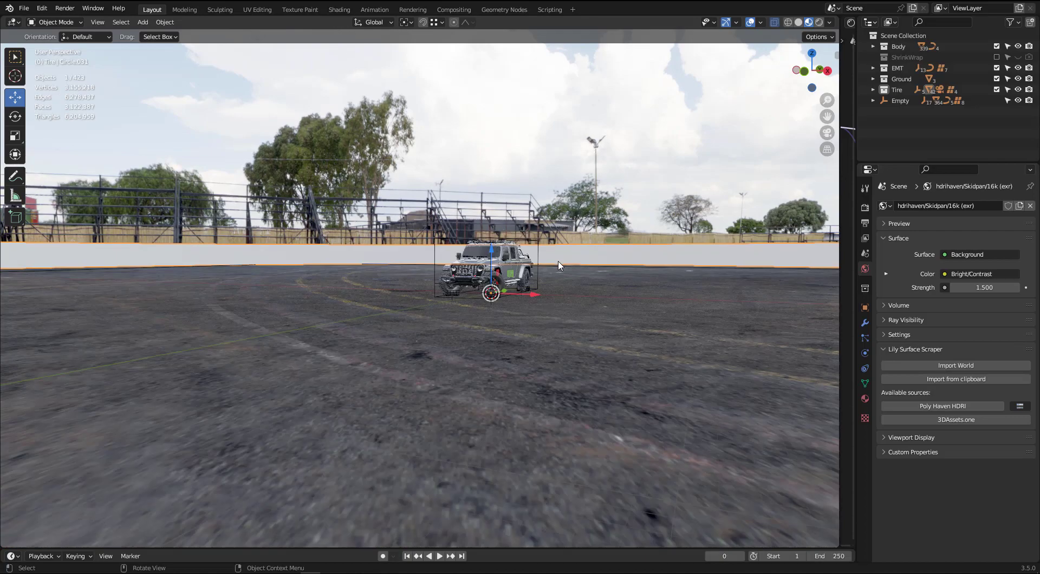
pyautogui.moveTo(558, 265); pyautogui.dragTo(837, 96, button='middle')
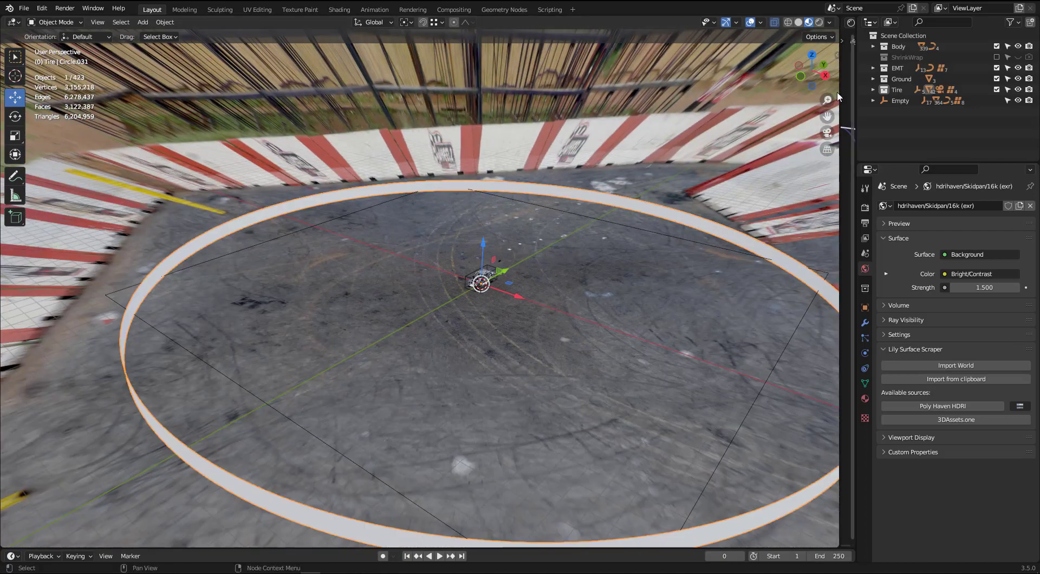
pyautogui.moveTo(840, 91); pyautogui.dragTo(398, 106)
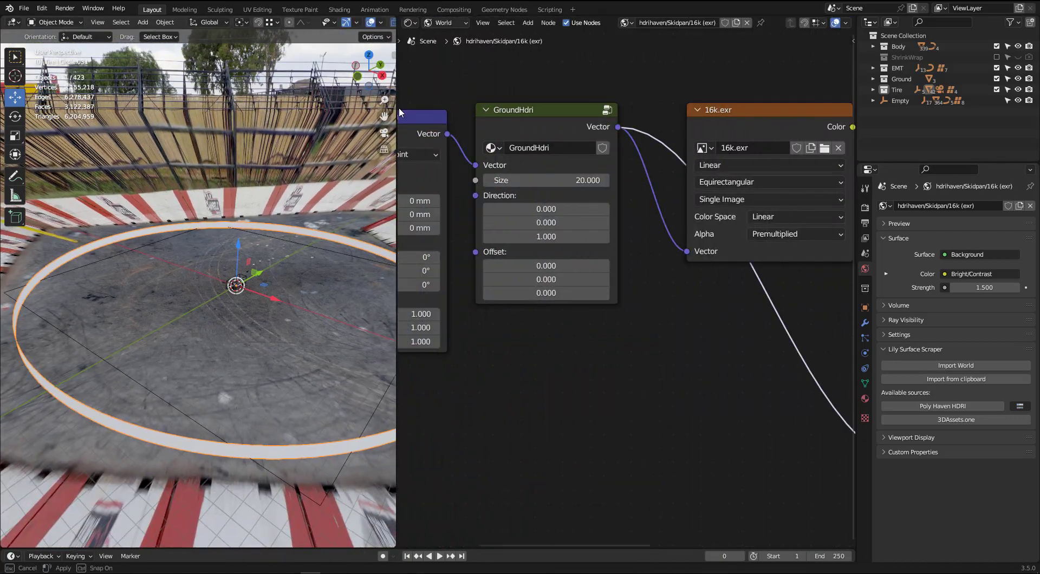
# Turn the side editor into an Image Editor and select one vertical wall edge in Edit Mode.
pyautogui.click(419, 23)
pyautogui.click(433, 77)
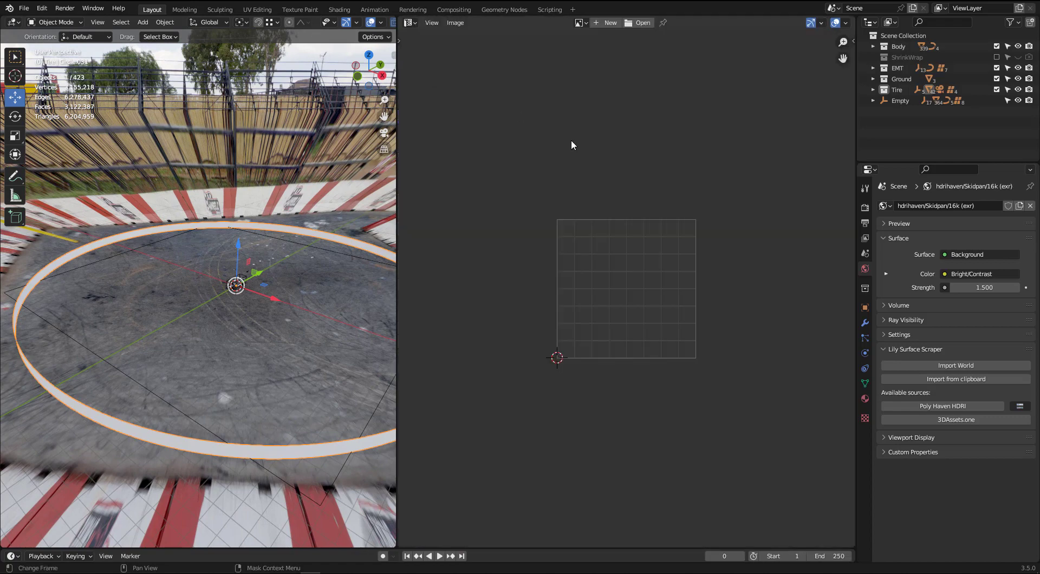
pyautogui.press('Tab')
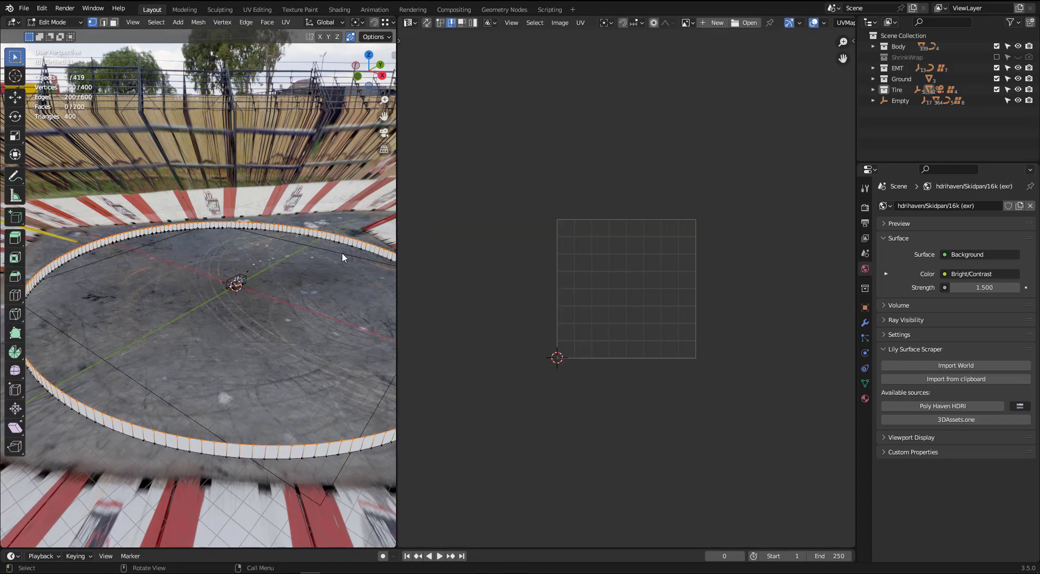
pyautogui.press('2')
pyautogui.click(346, 242)
pyautogui.scroll(-3, 325, 263)
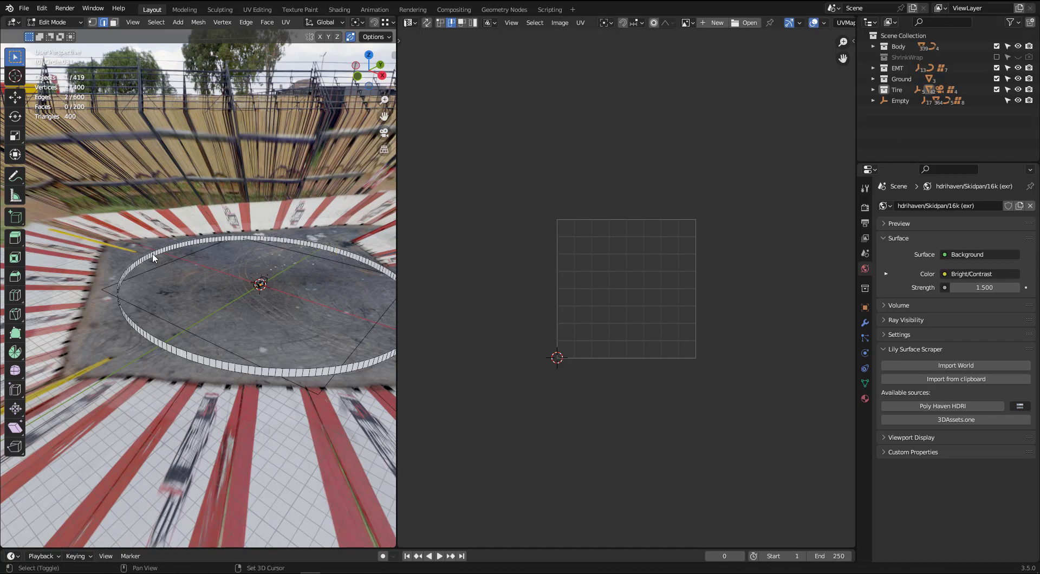
pyautogui.moveTo(154, 260); pyautogui.dragTo(356, 345, button='middle')
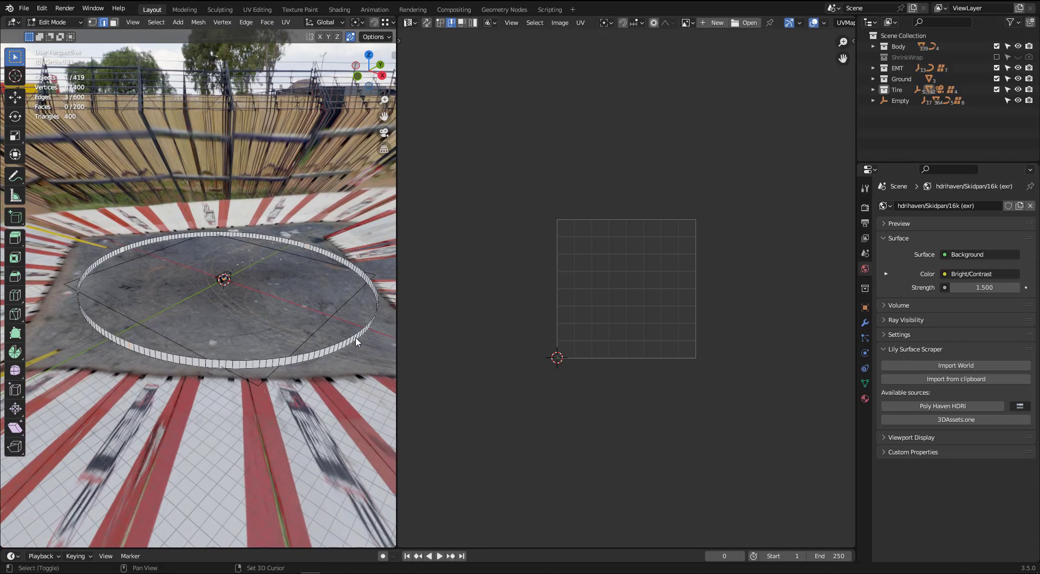
pyautogui.scroll(1, 193, 253)
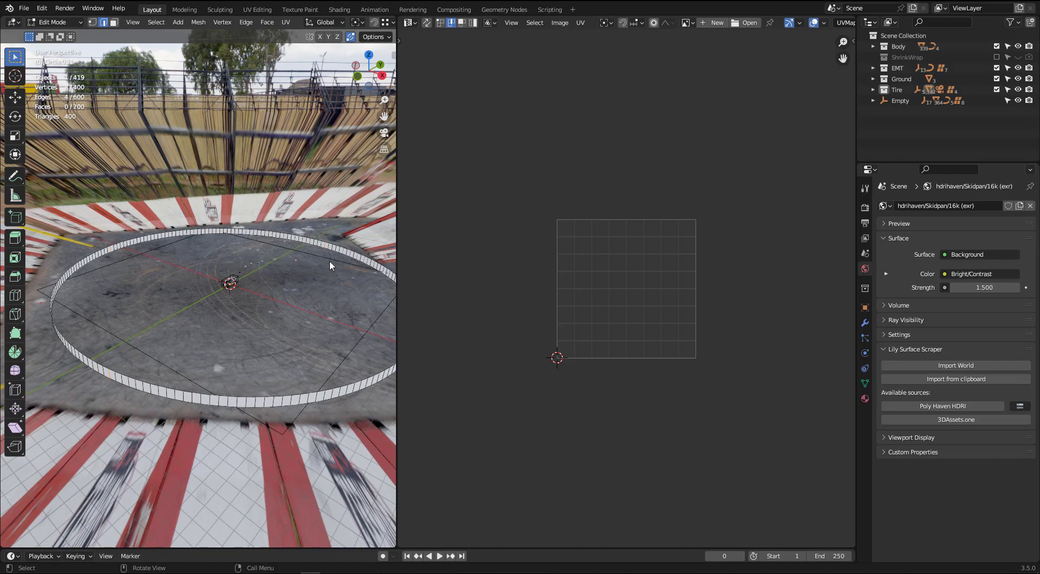
pyautogui.moveTo(329, 266); pyautogui.dragTo(276, 208, button='middle')
# Mark that edge as a UV seam, then select all and unwrap the ring's UVs.
pyautogui.rightClick(247, 222)
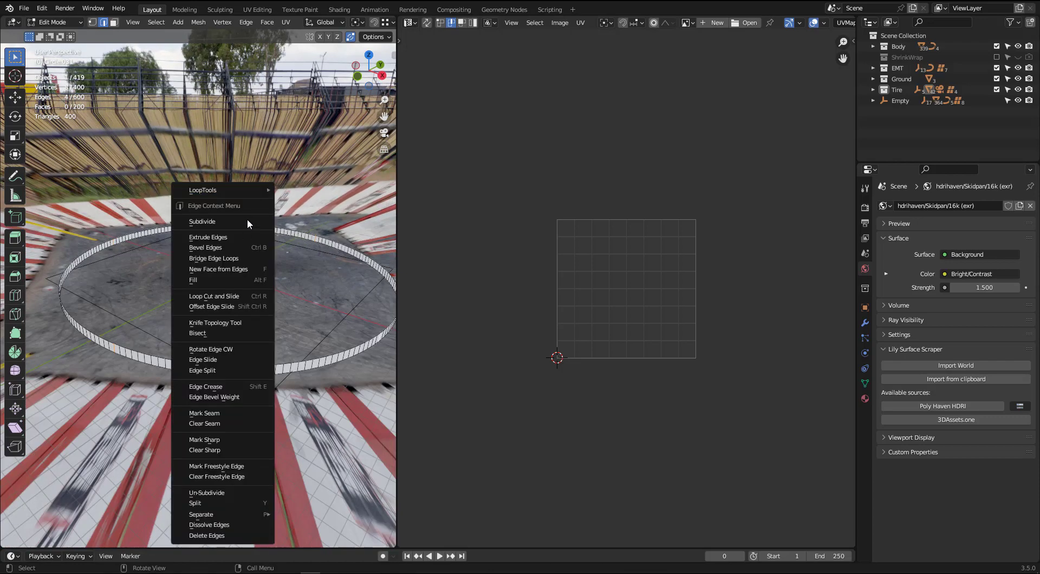
pyautogui.click(213, 415)
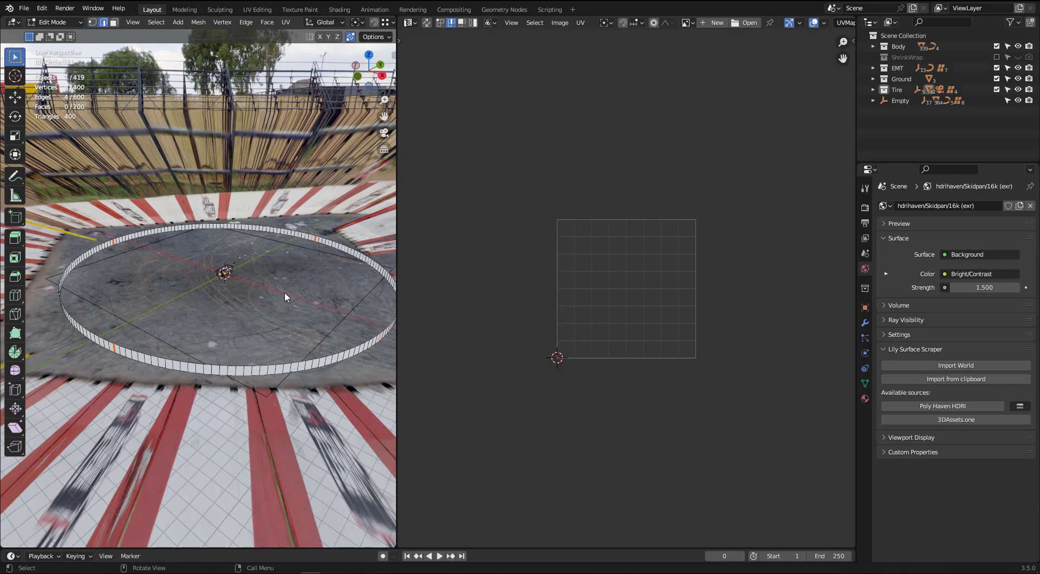
pyautogui.press('a')
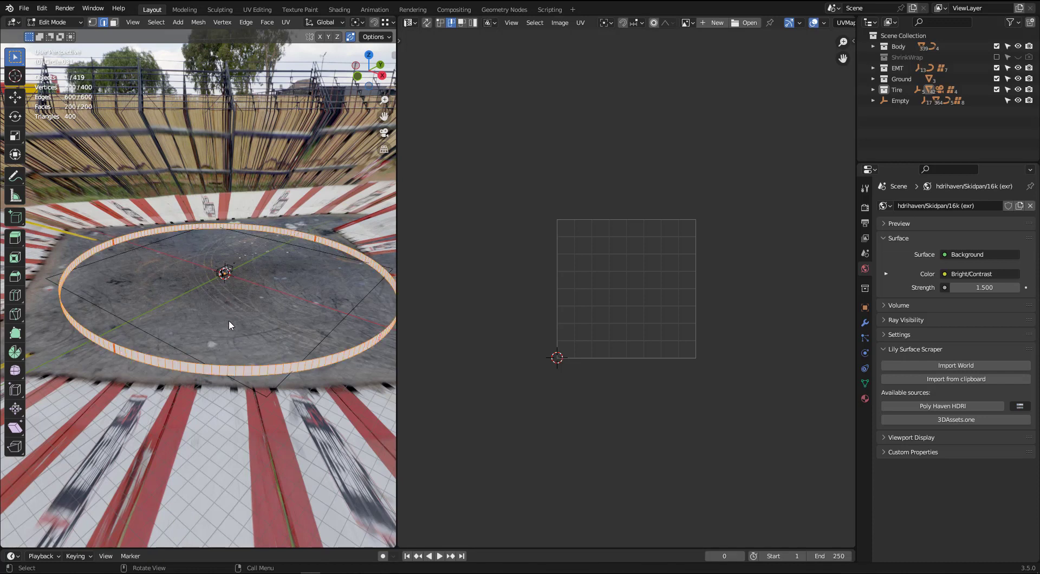
pyautogui.click(283, 27)
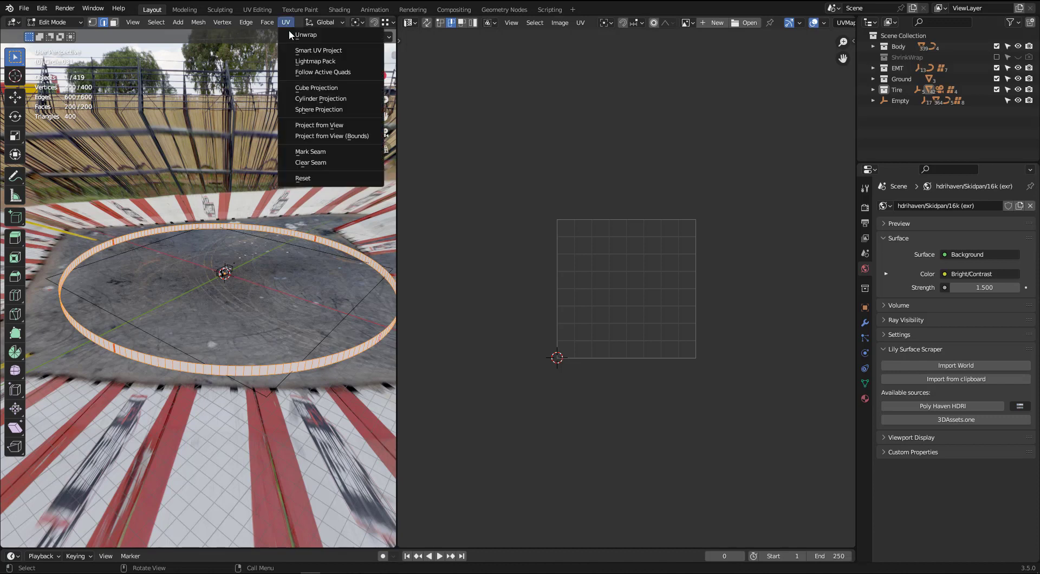
pyautogui.click(293, 33)
pyautogui.scroll(3, 514, 263)
pyautogui.moveTo(476, 98); pyautogui.dragTo(654, 415)
pyautogui.scroll(2, 587, 261)
pyautogui.scroll(-3, 587, 262)
pyautogui.press('Tab')
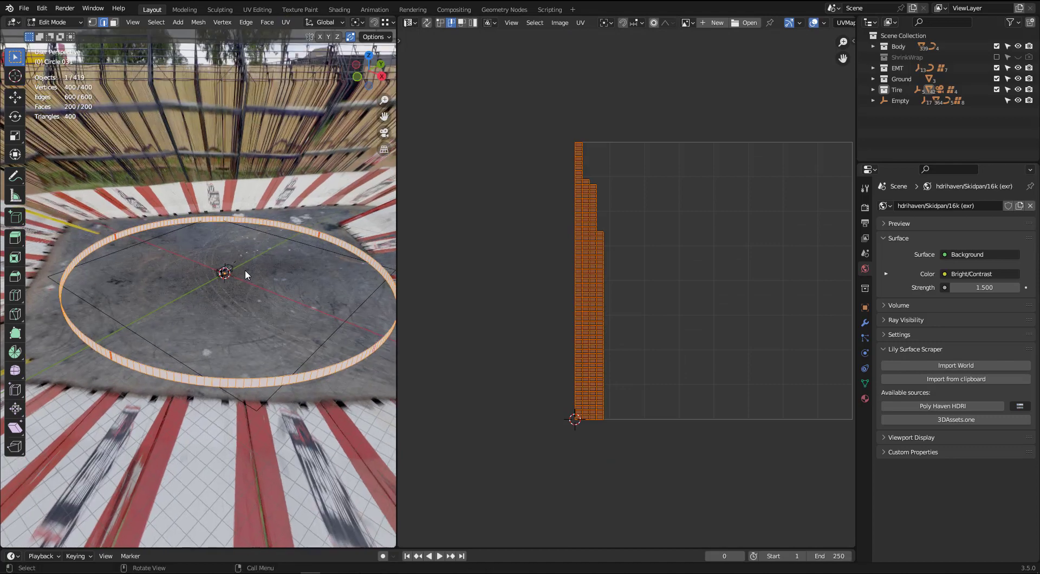
pyautogui.click(411, 22)
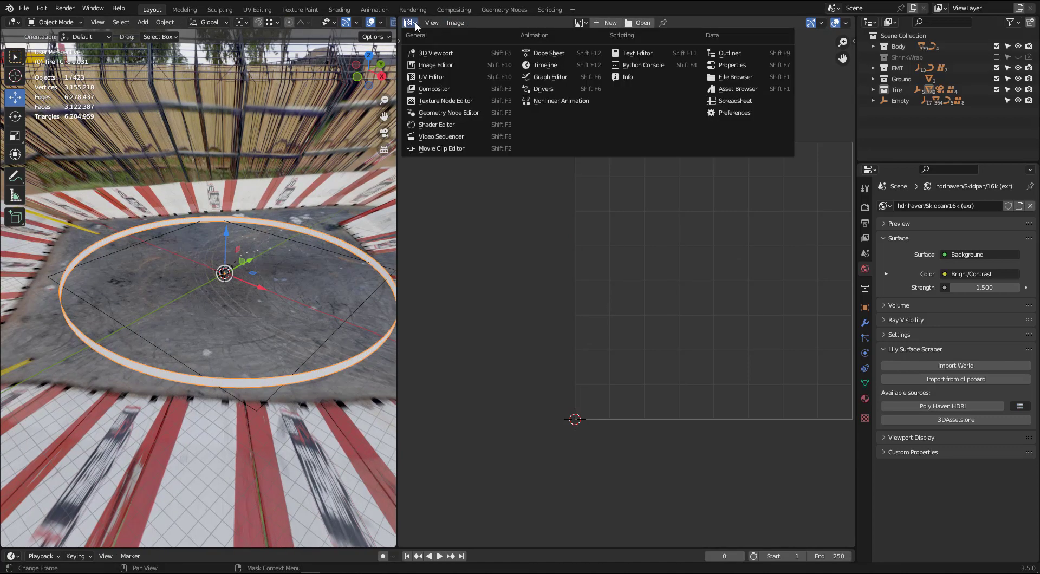
# Show the ring wall's object shader nodes, give it a new material, and darken its base colour to grey.
pyautogui.click(438, 126)
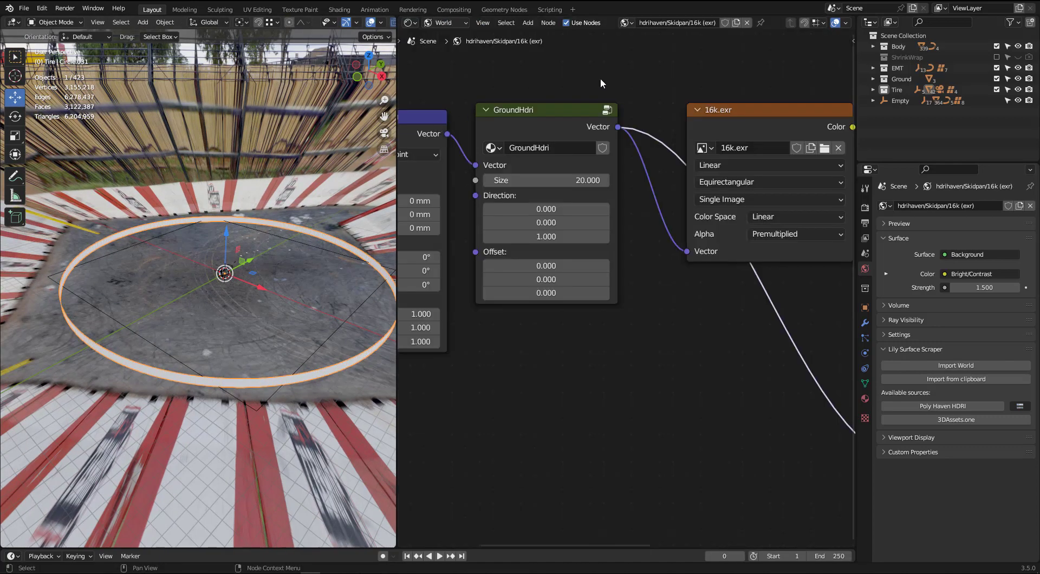
pyautogui.scroll(-3, 551, 84)
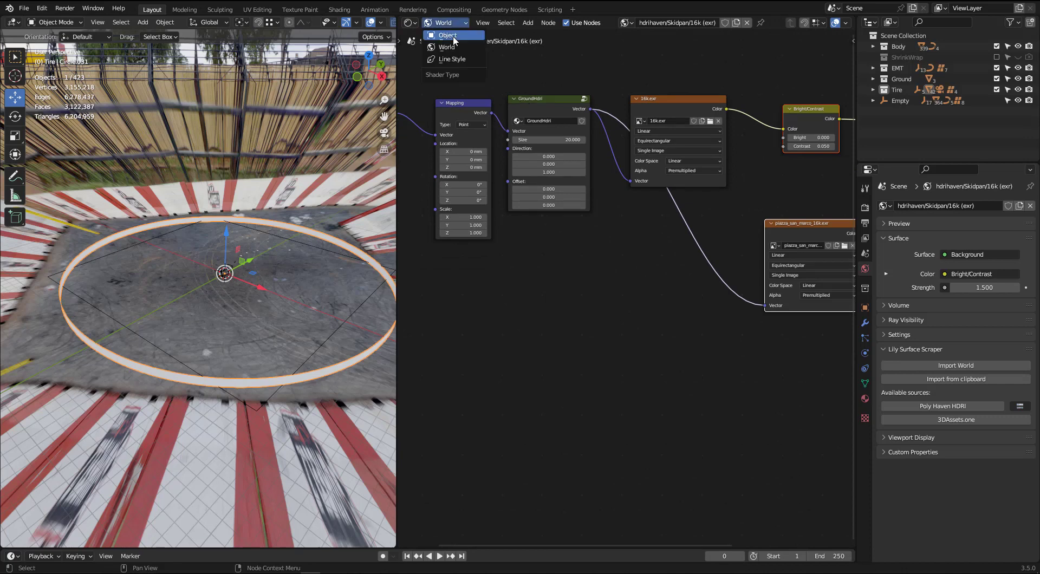
pyautogui.click(450, 35)
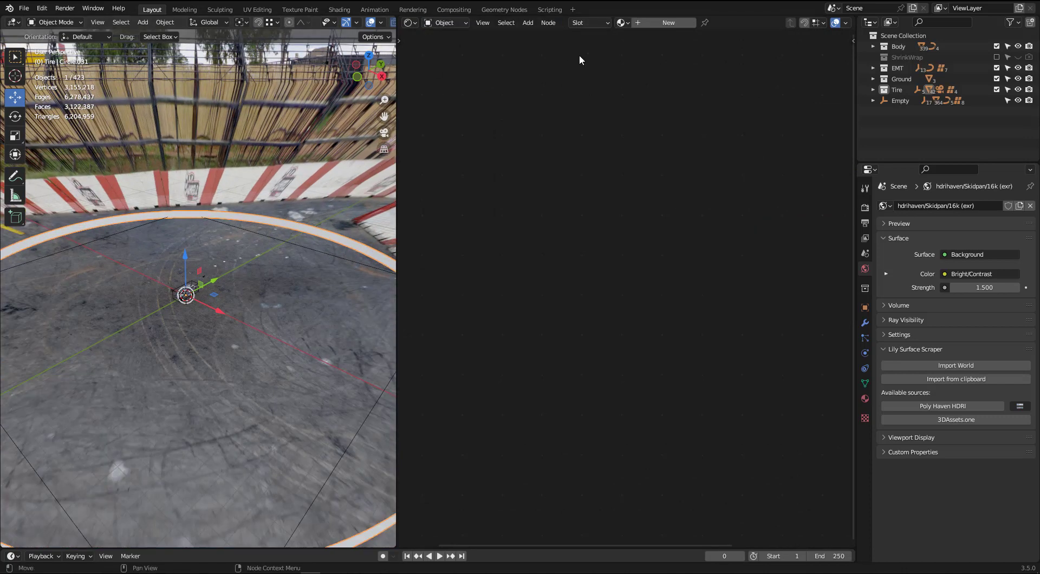
pyautogui.click(653, 24)
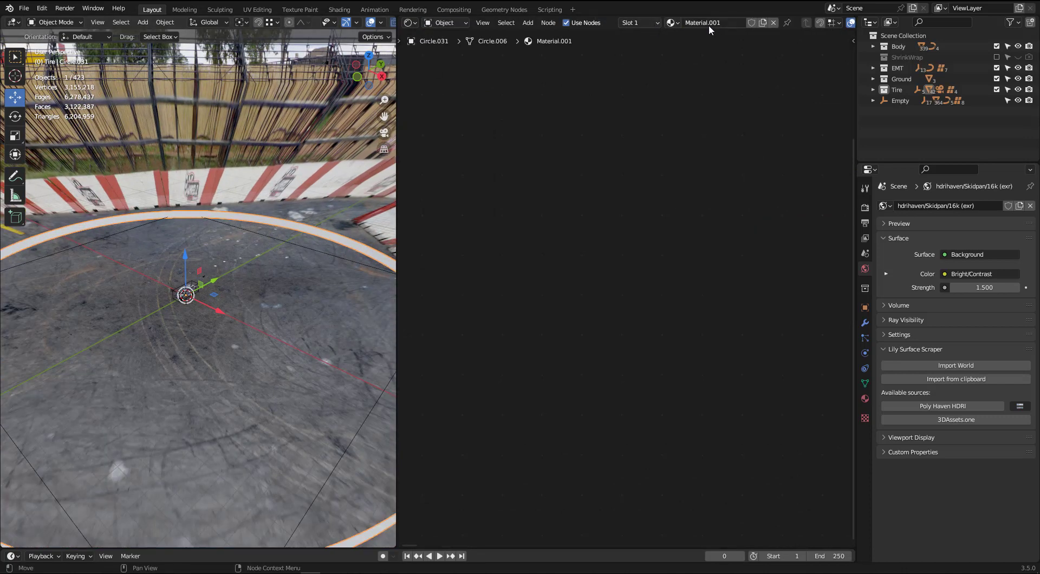
pyautogui.press('Home')
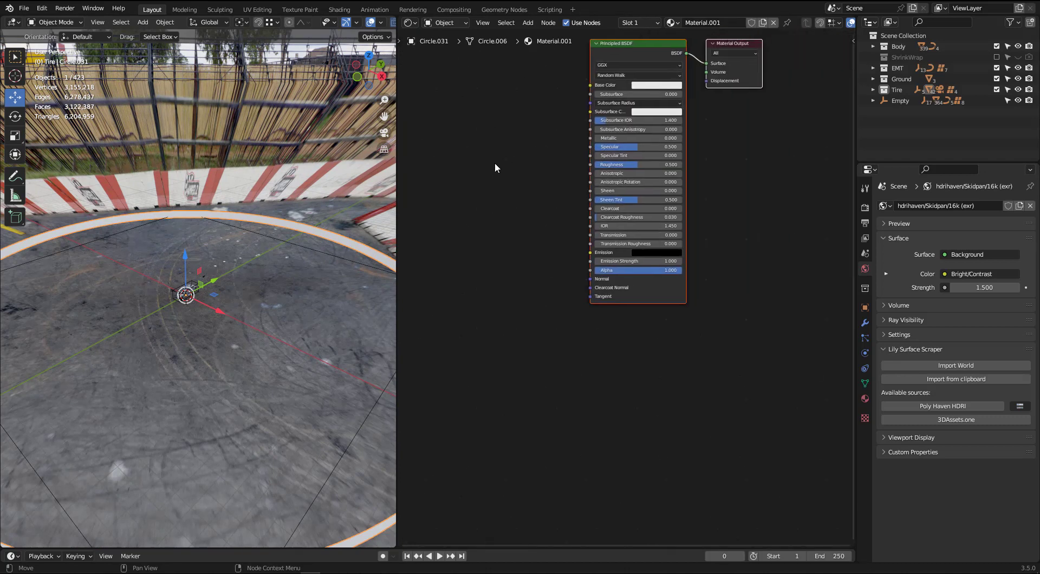
pyautogui.click(643, 223)
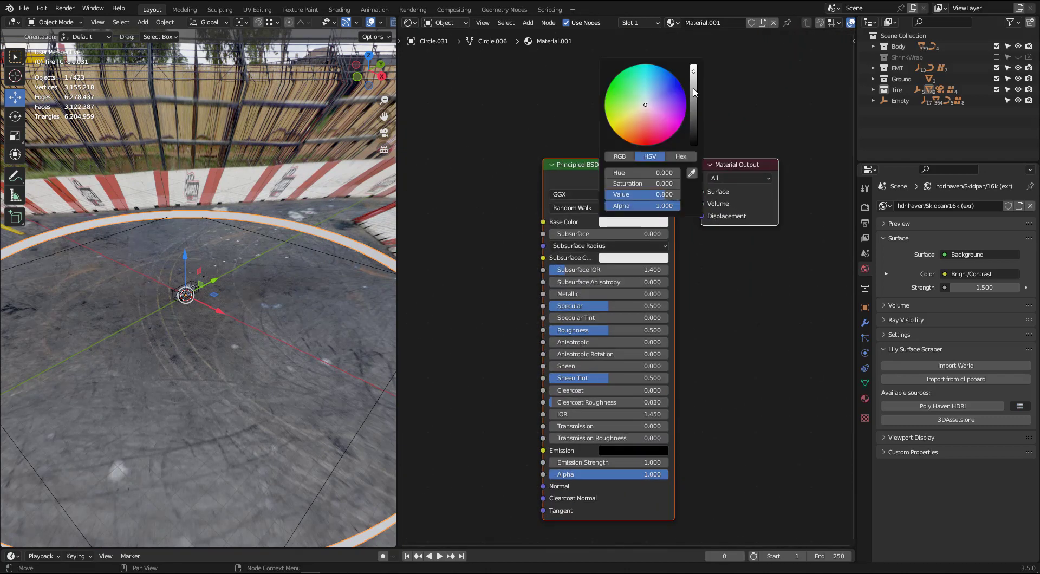
pyautogui.moveTo(693, 89); pyautogui.dragTo(693, 113)
# Drag MN_1_concrete_Diffuse.jpg from the Textures folder into the node editor as an Image Texture node.
pyautogui.scroll(9, 177, 306)
pyautogui.hotkey('alt', 'a')
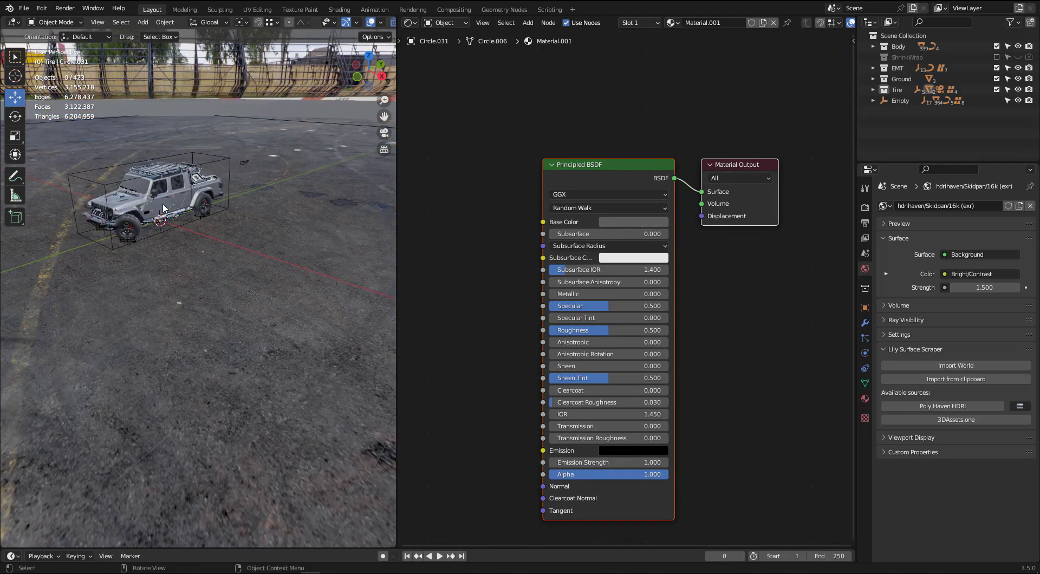
pyautogui.moveTo(162, 203); pyautogui.dragTo(227, 290, button='middle')
pyautogui.scroll(6, 146, 256)
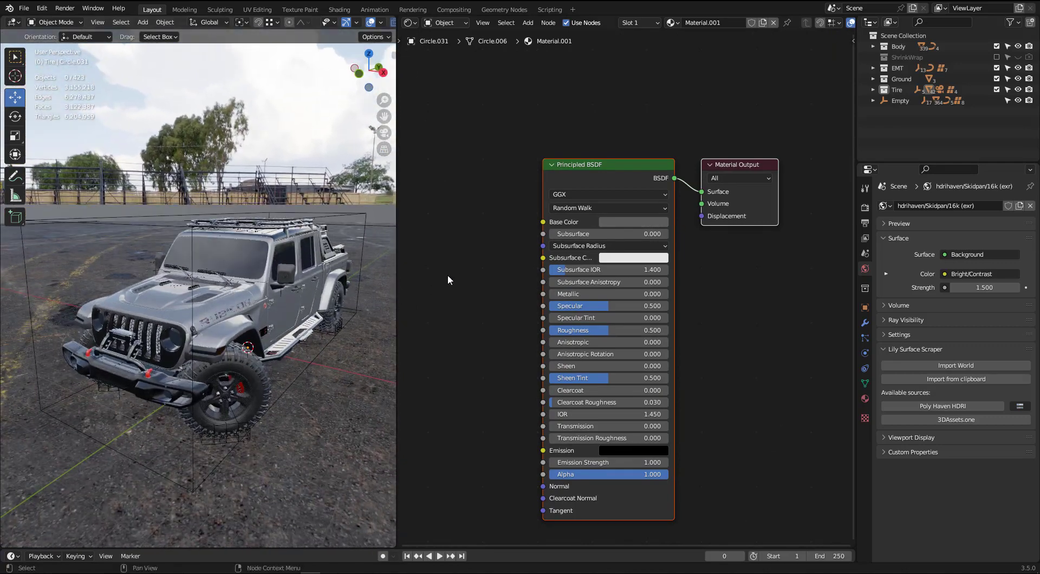
pyautogui.moveTo(447, 280); pyautogui.dragTo(519, 239, button='middle')
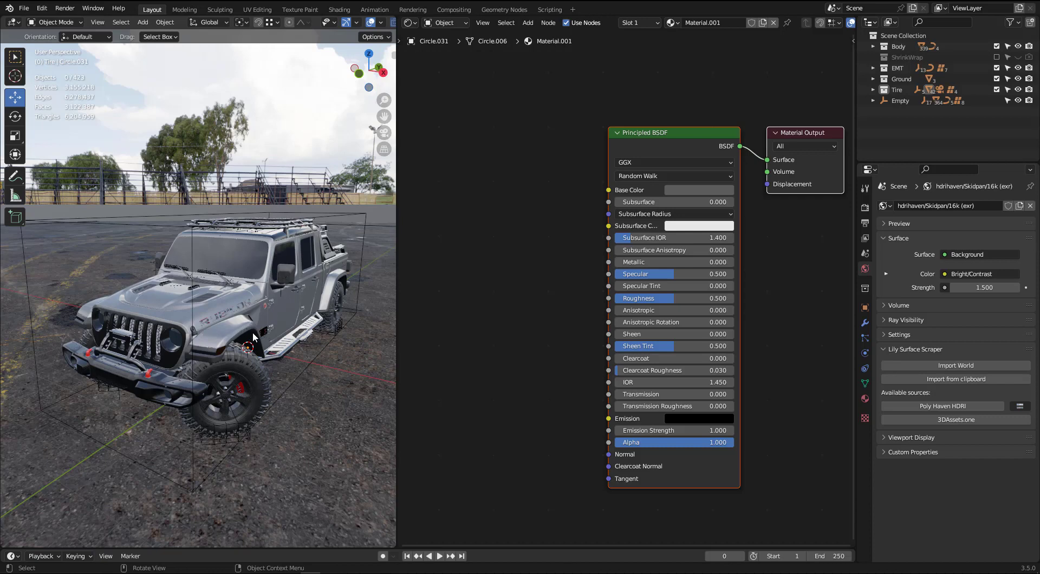
pyautogui.hotkey('alt', 'Tab')
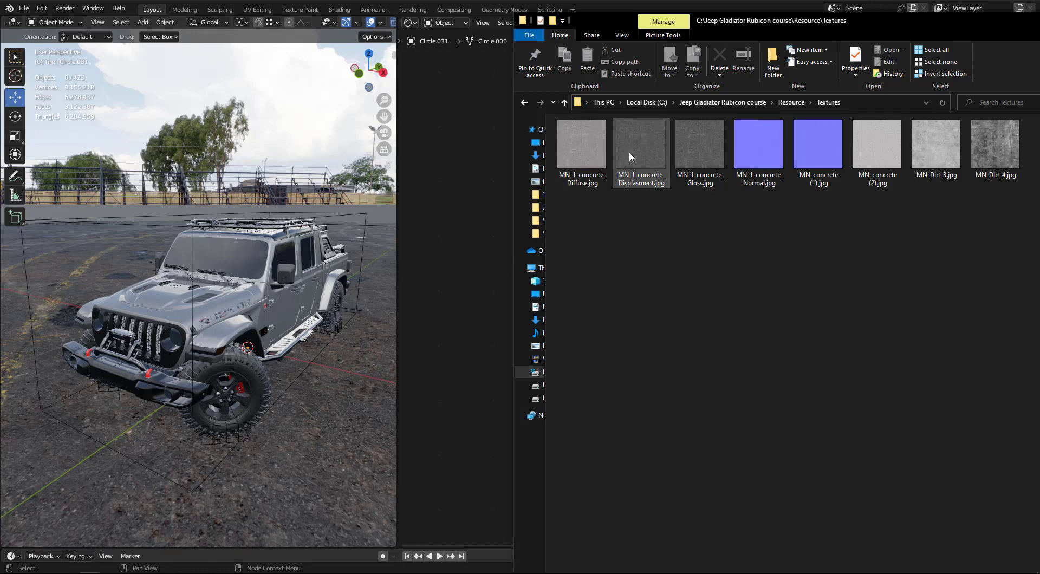
pyautogui.moveTo(596, 156); pyautogui.dragTo(473, 186)
pyautogui.click(480, 172)
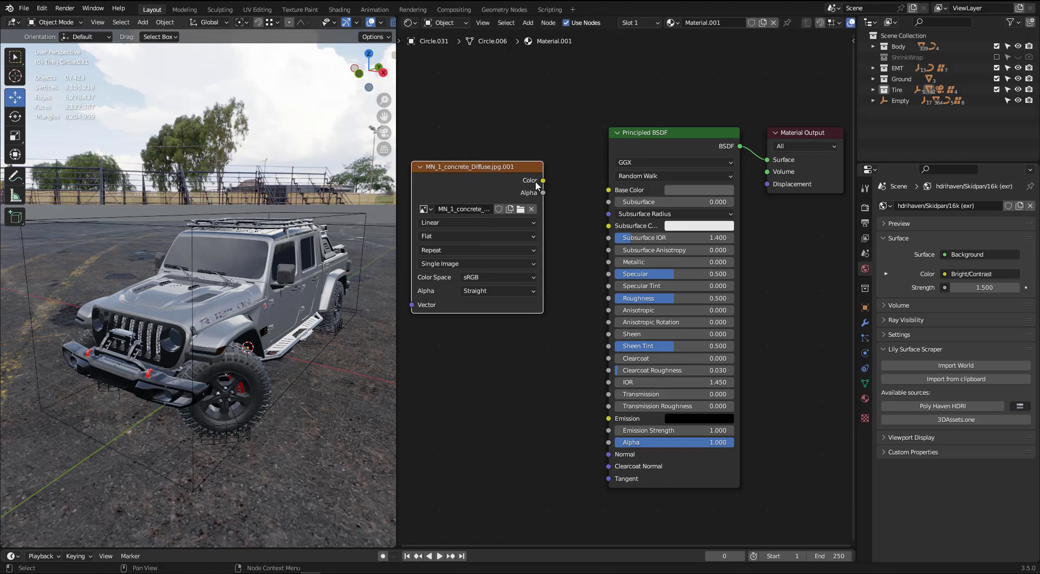
pyautogui.moveTo(543, 181); pyautogui.dragTo(610, 191)
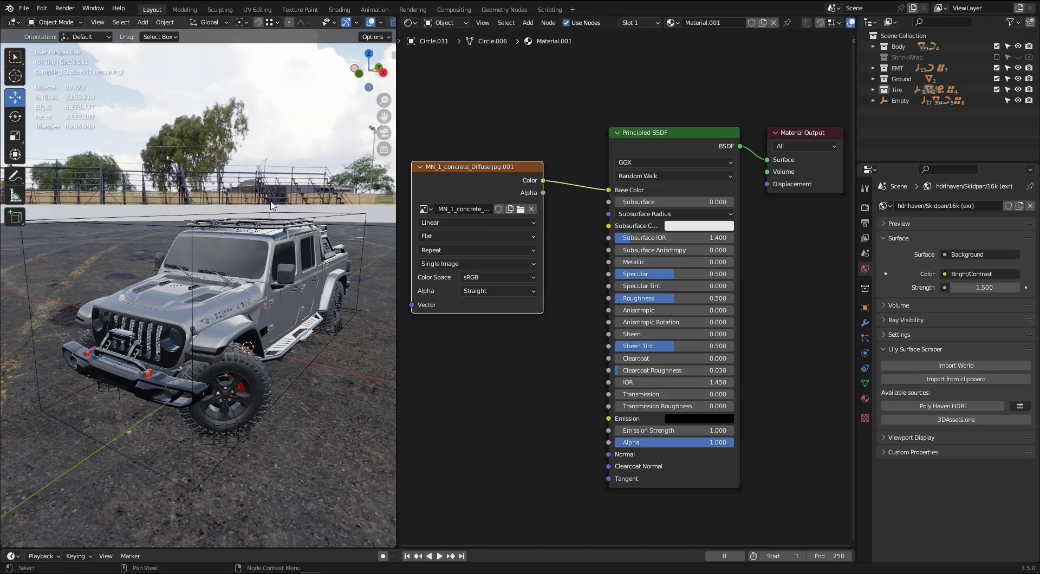
# Add Texture Coordinate and Mapping nodes to the concrete image with Ctrl+T and arrange them to the left.
pyautogui.scroll(6, 273, 173)
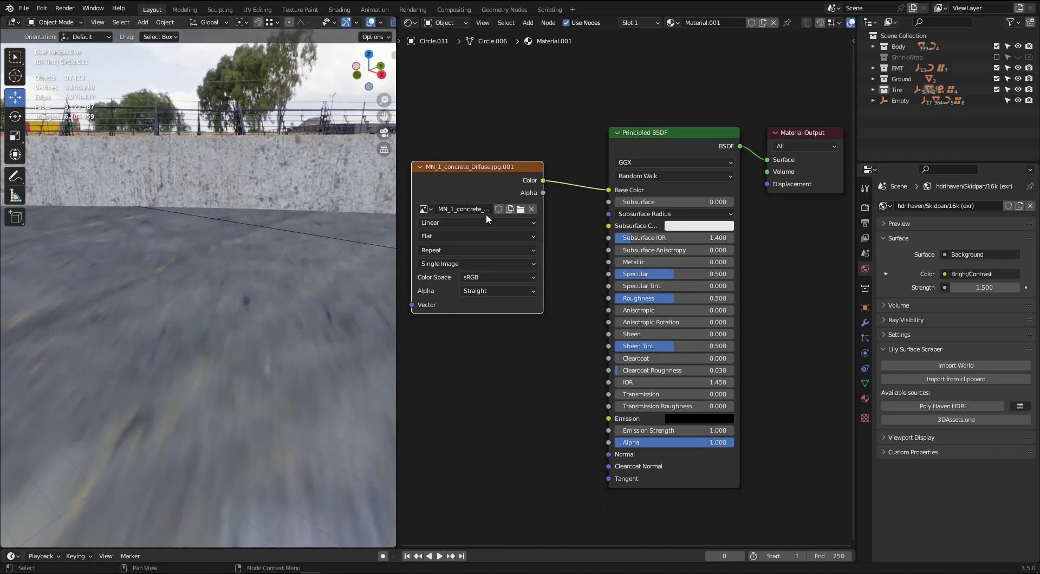
pyautogui.scroll(-2, 471, 117)
pyautogui.moveTo(471, 117); pyautogui.dragTo(612, 170, button='middle')
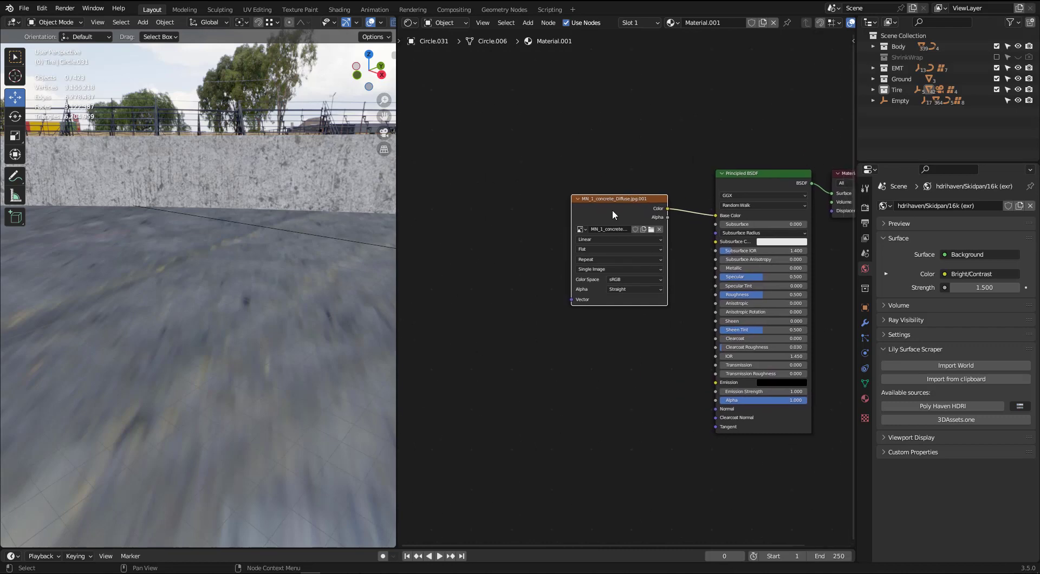
pyautogui.moveTo(606, 211); pyautogui.dragTo(585, 215)
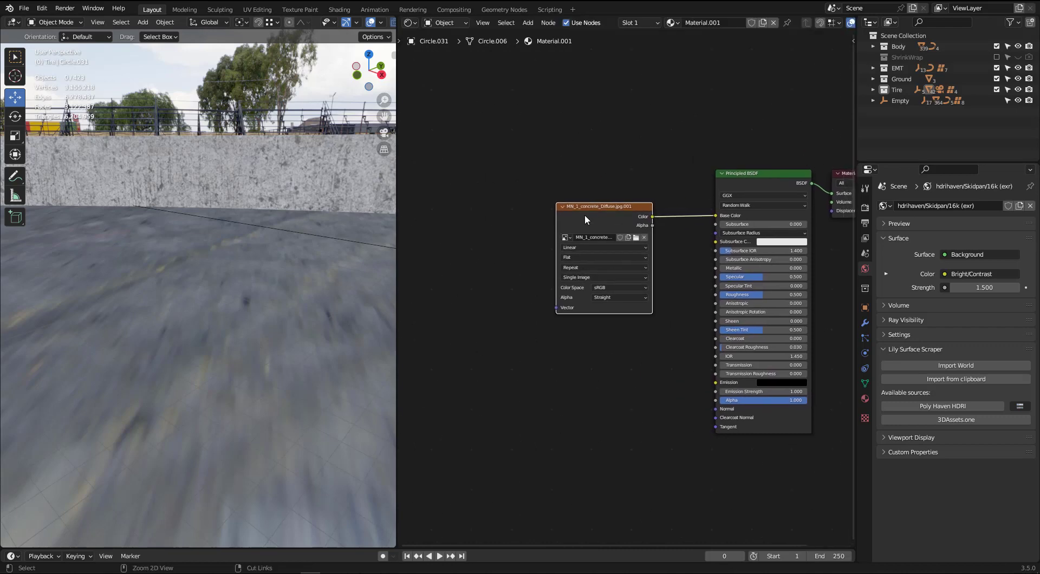
pyautogui.hotkey('ctrl', 't')
pyautogui.moveTo(498, 165); pyautogui.dragTo(538, 164, button='middle')
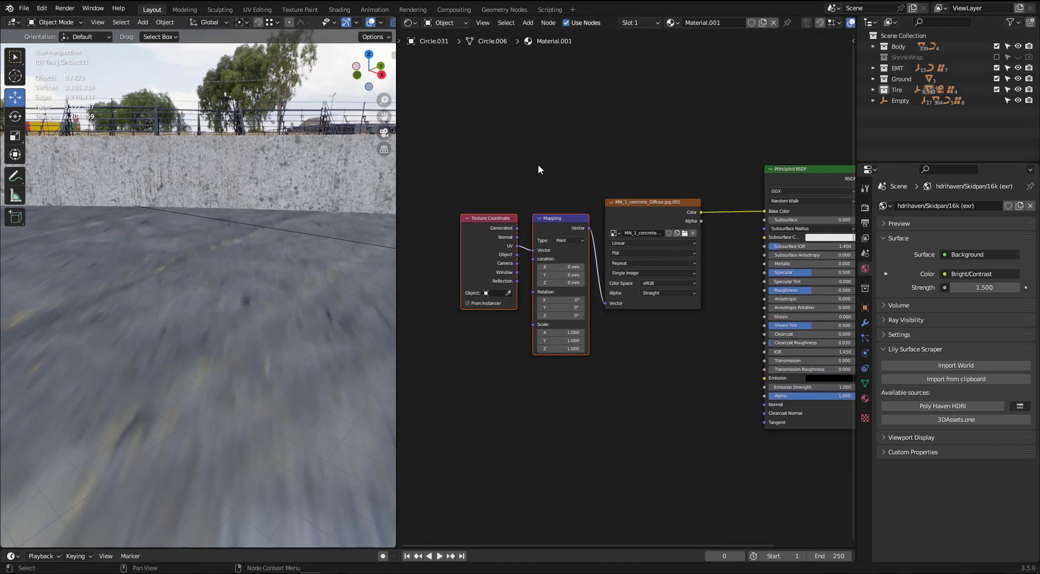
pyautogui.moveTo(490, 184)
pyautogui.mouseDown()
pyautogui.moveTo(541, 239)
pyautogui.moveTo(561, 227)
pyautogui.moveTo(523, 223)
pyautogui.mouseUp()
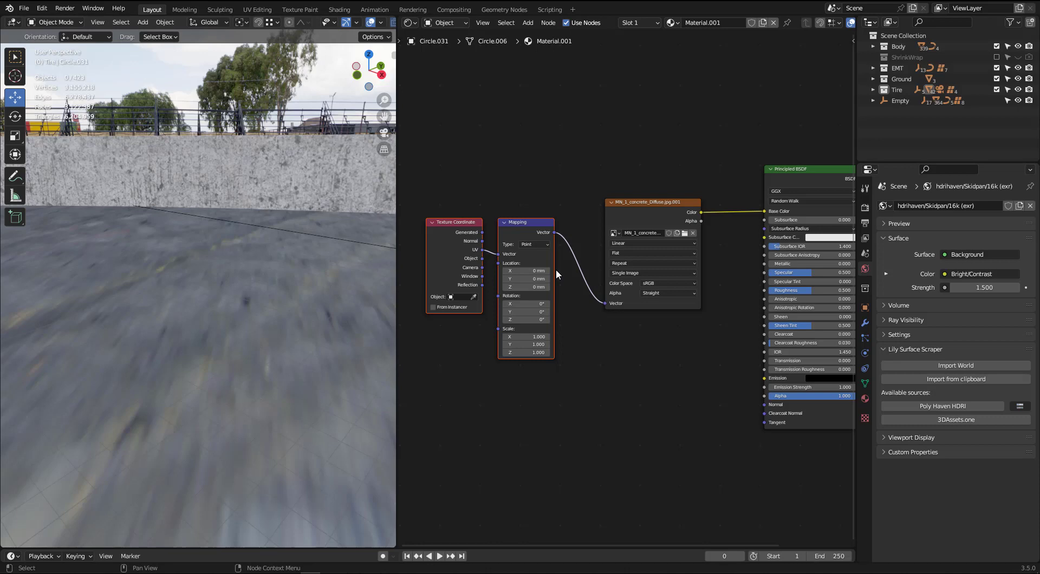
pyautogui.click(42, 8)
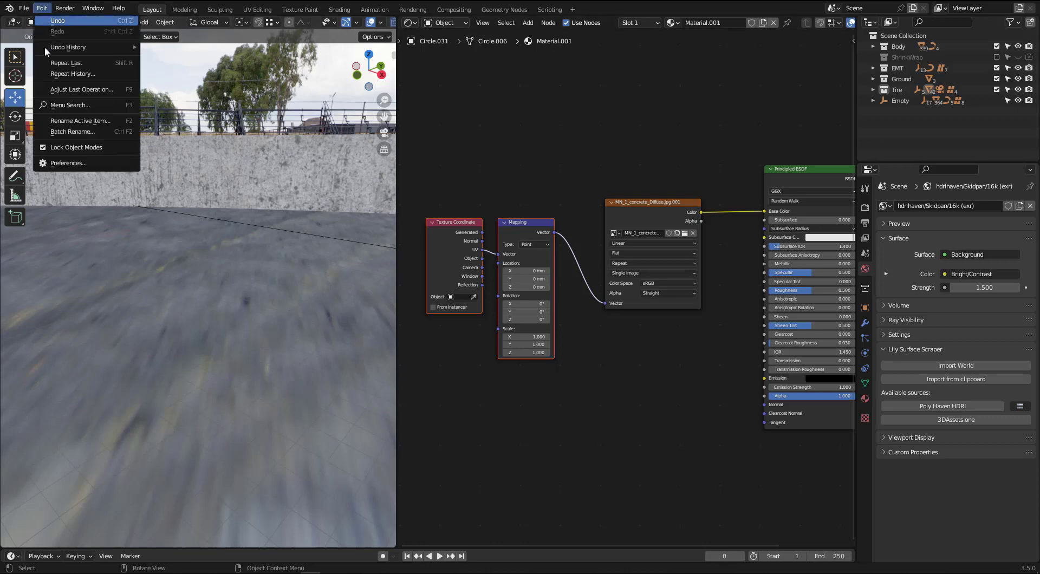
pyautogui.click(69, 163)
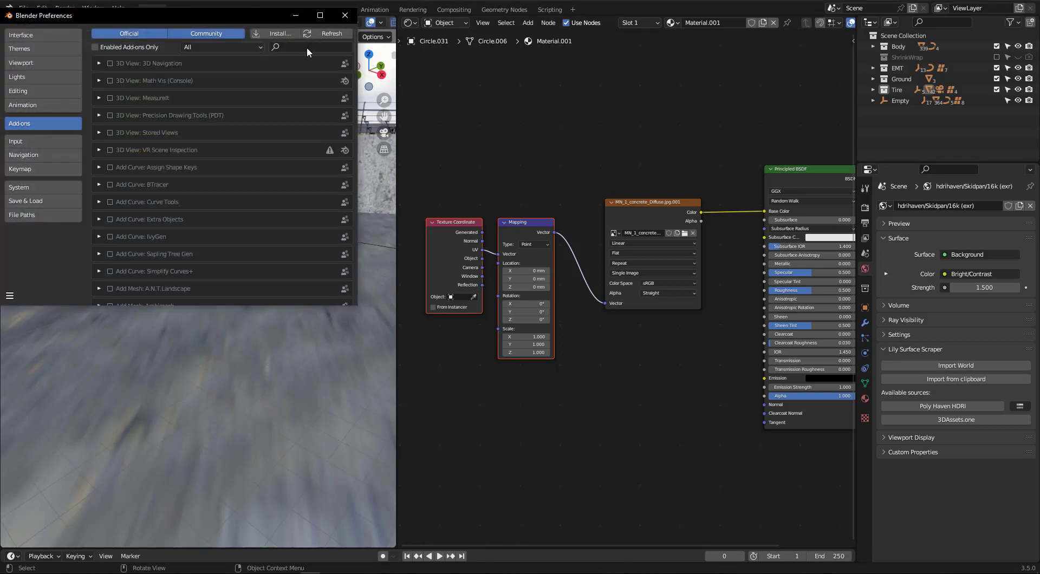
pyautogui.click(307, 47)
pyautogui.write('wr')
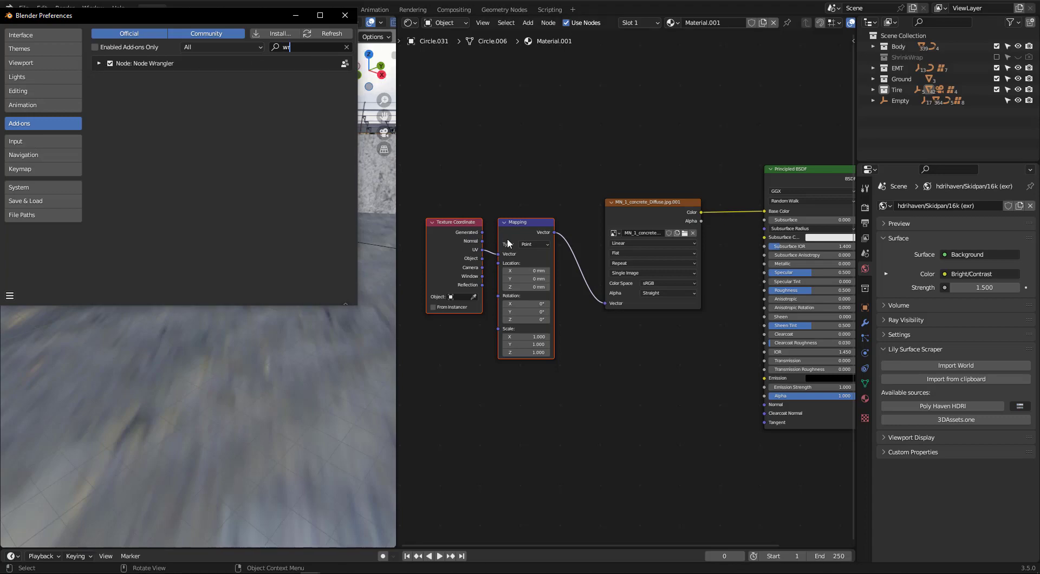
pyautogui.click(345, 16)
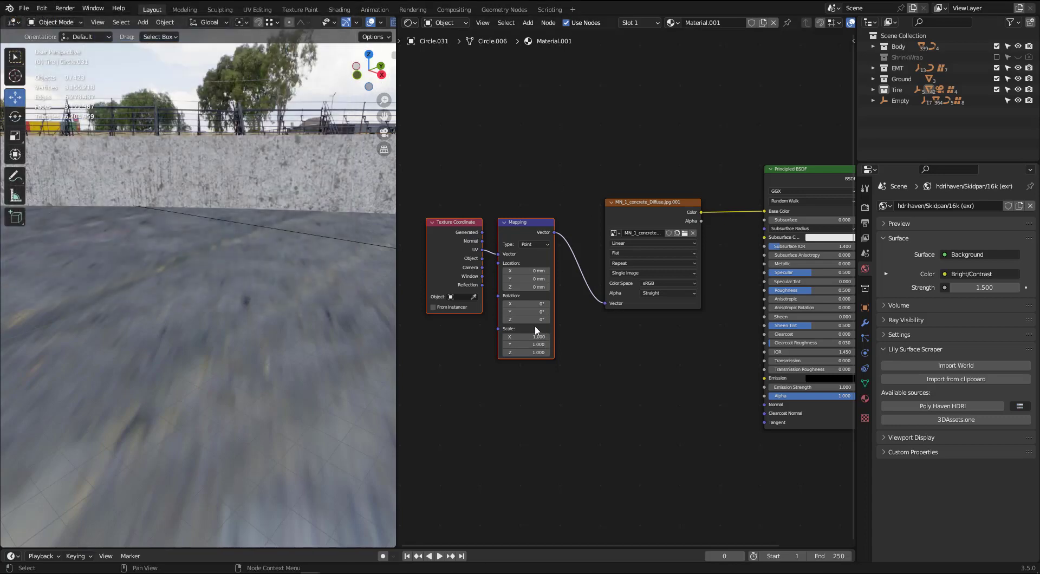
# Add a Value node wired to the Mapping Scale and set it to 5.900.
pyautogui.click(456, 360)
pyautogui.hotkey('shift', 'a')
pyautogui.click(451, 373)
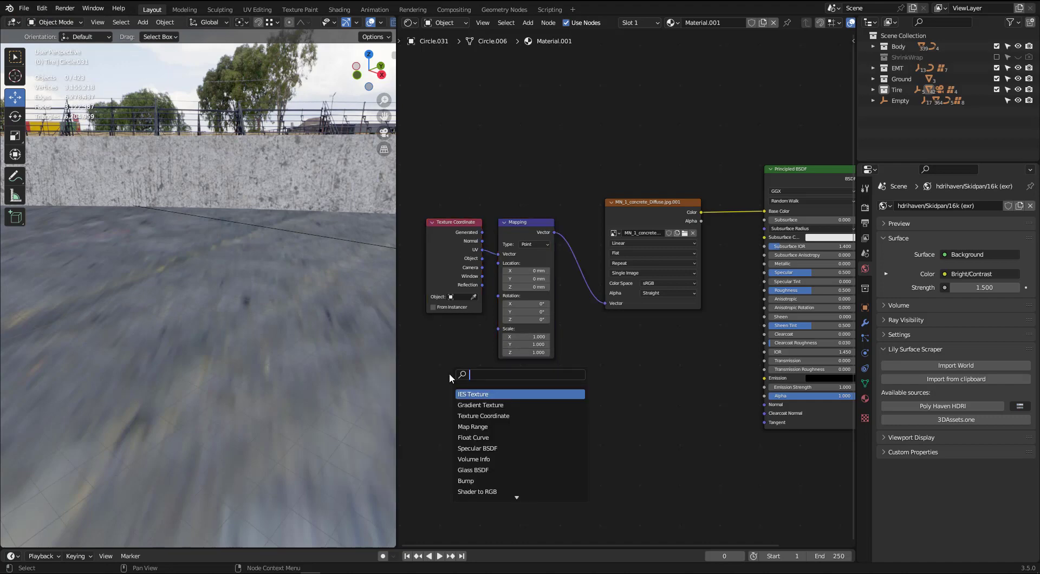
pyautogui.write('value')
pyautogui.press('Return')
pyautogui.click(449, 373)
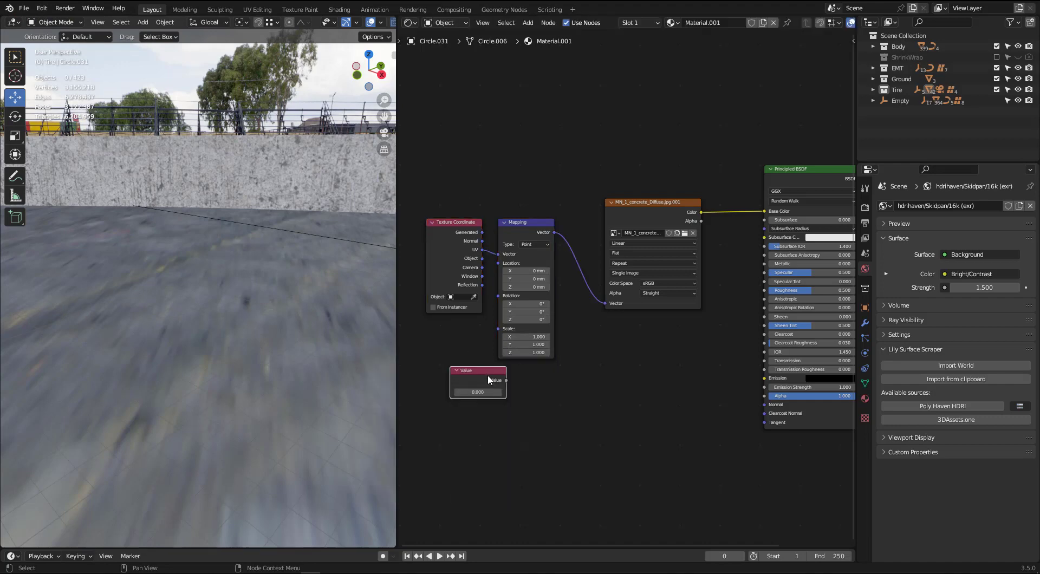
pyautogui.moveTo(474, 370)
pyautogui.mouseDown()
pyautogui.moveTo(445, 364)
pyautogui.moveTo(476, 374)
pyautogui.mouseUp()
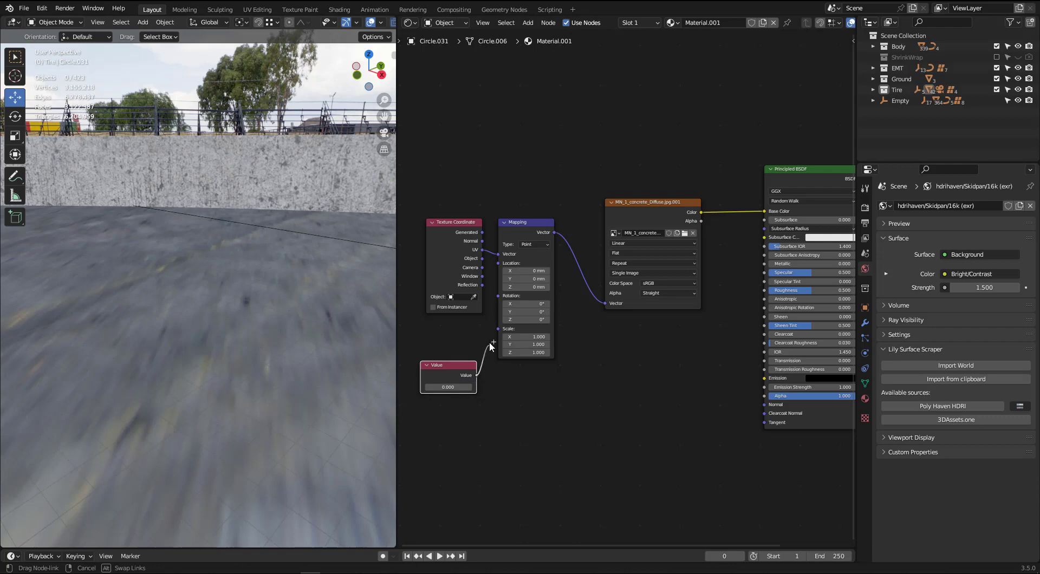
pyautogui.moveTo(495, 329); pyautogui.dragTo(498, 329)
pyautogui.click(448, 387)
pyautogui.write('1.8')
pyautogui.press('Return')
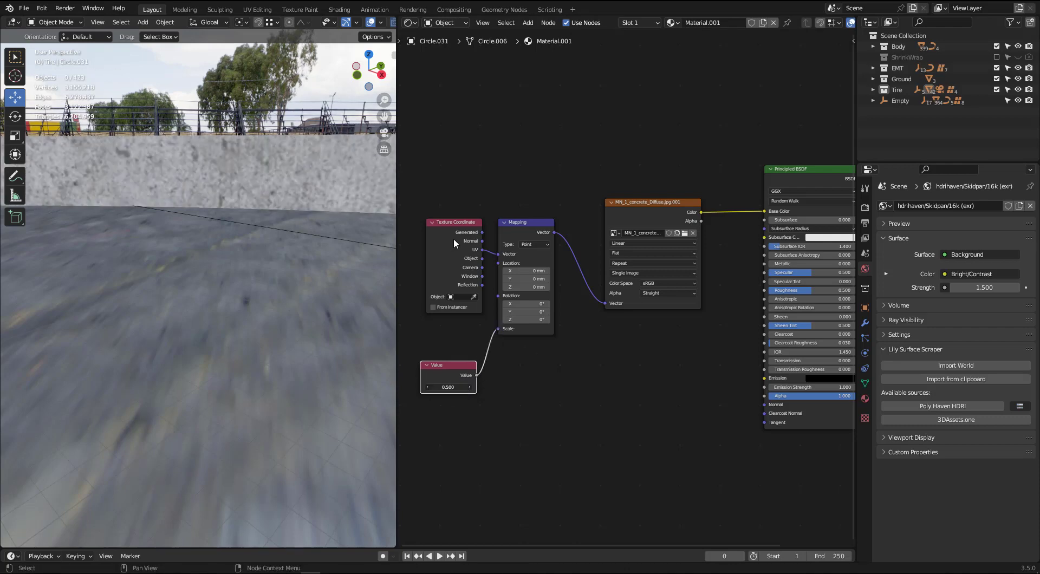
pyautogui.moveTo(463, 239); pyautogui.dragTo(484, 239)
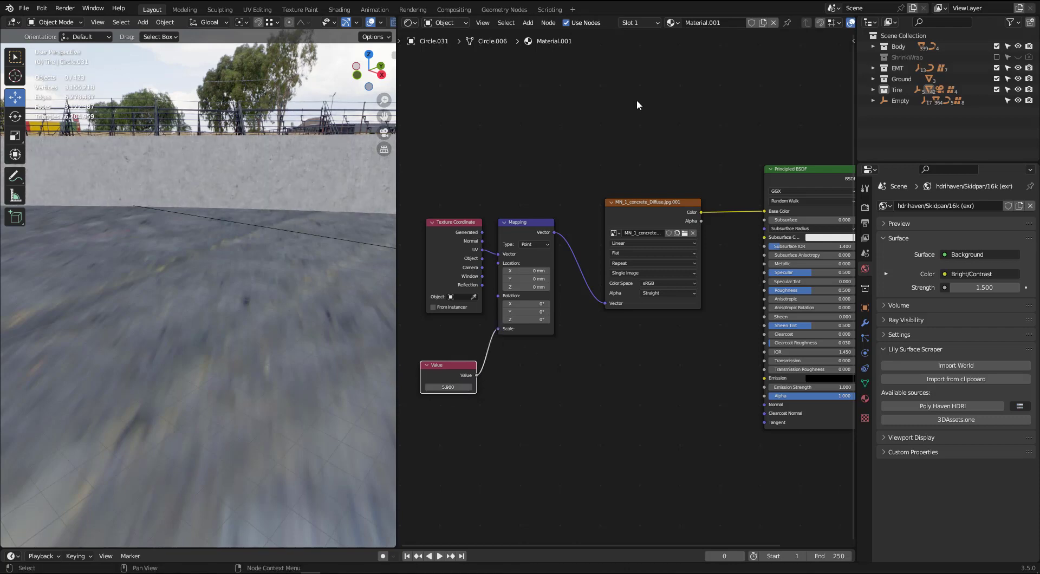
# Insert an RGB Curves node between the image and Base Color, lowering its top point to darken the texture.
pyautogui.scroll(-1, 639, 100)
pyautogui.scroll(-1, 635, 135)
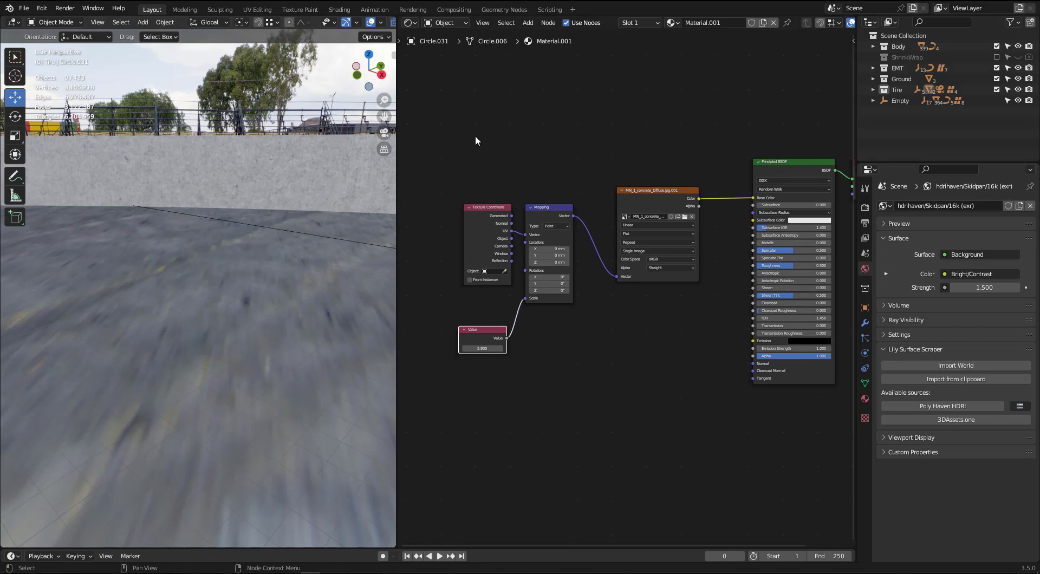
pyautogui.moveTo(475, 137); pyautogui.dragTo(676, 261)
pyautogui.press('g')
pyautogui.click(561, 218)
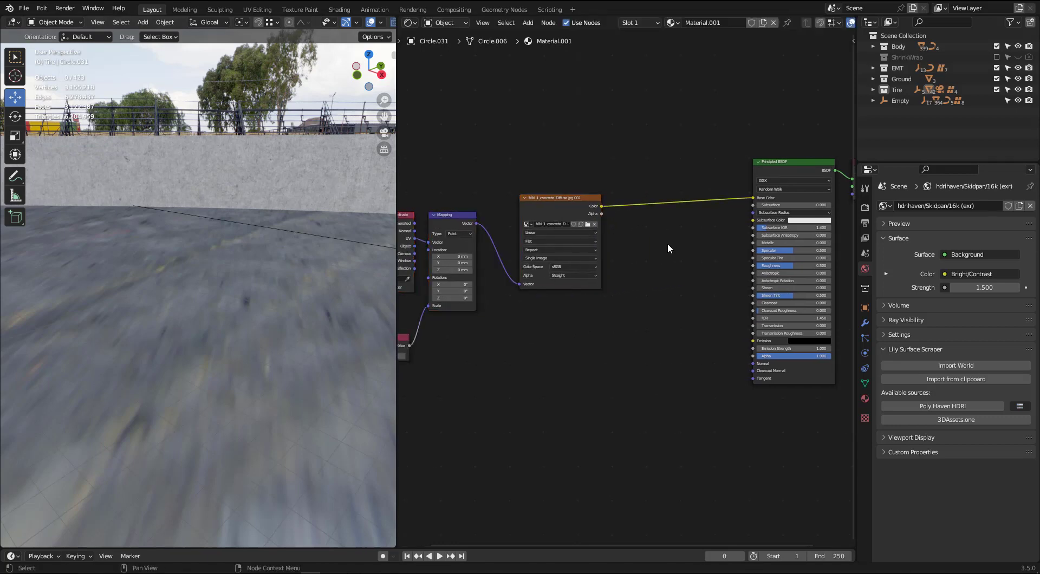
pyautogui.hotkey('shift', 'a')
pyautogui.click(667, 243)
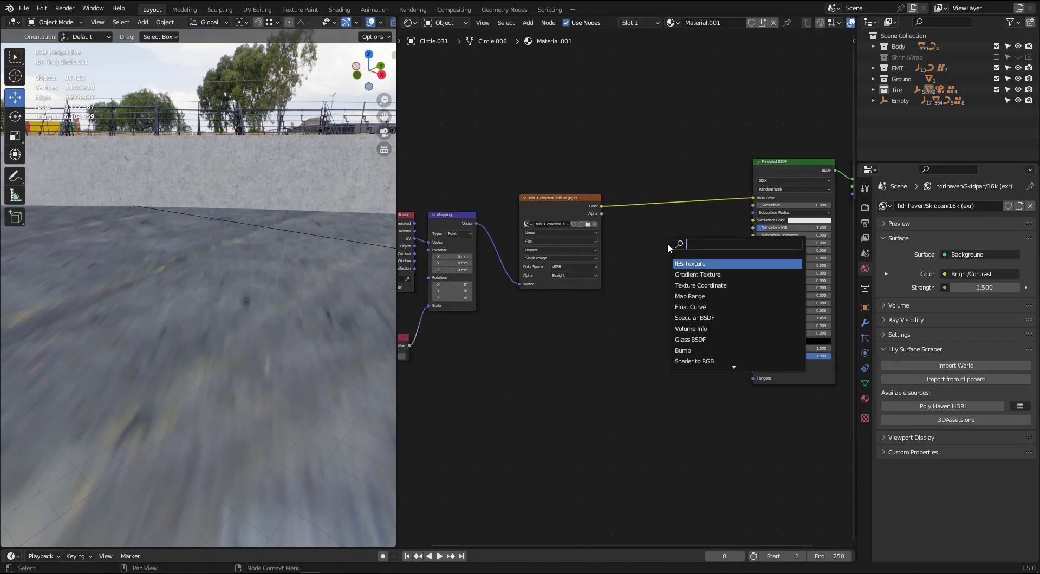
pyautogui.write('cu')
pyautogui.press('Return')
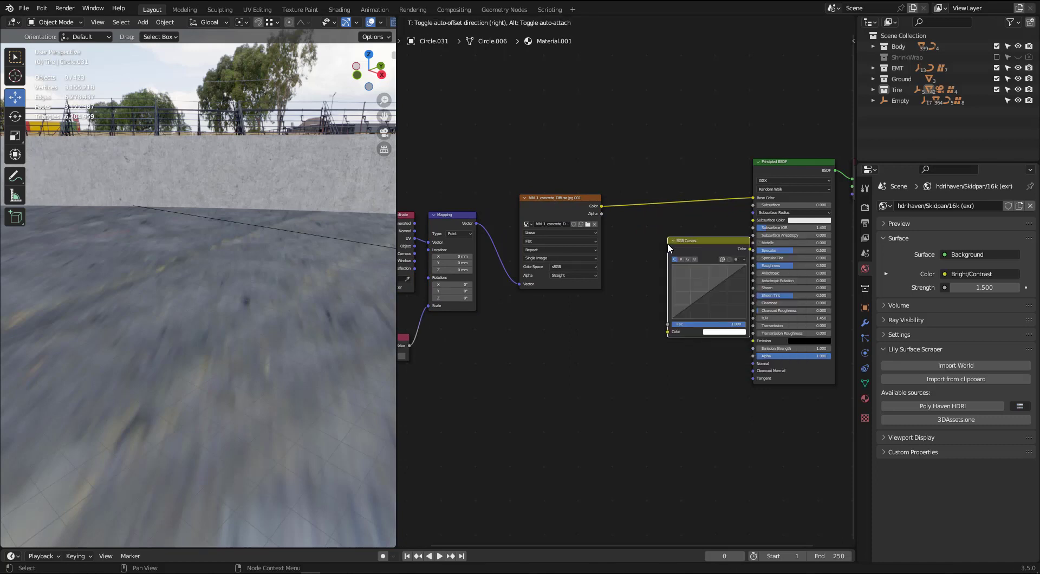
pyautogui.click(640, 186)
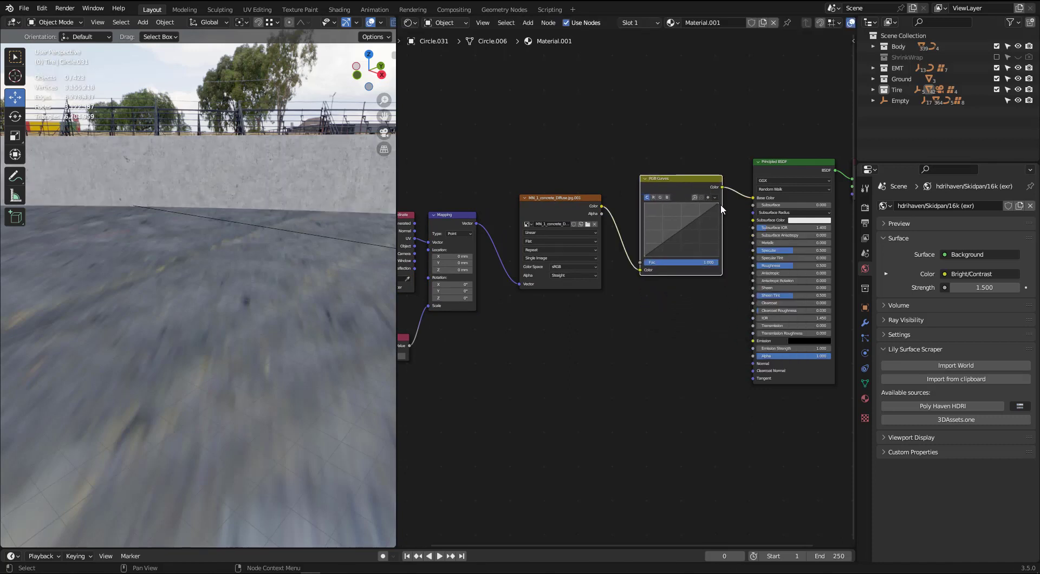
pyautogui.moveTo(719, 205); pyautogui.dragTo(721, 245)
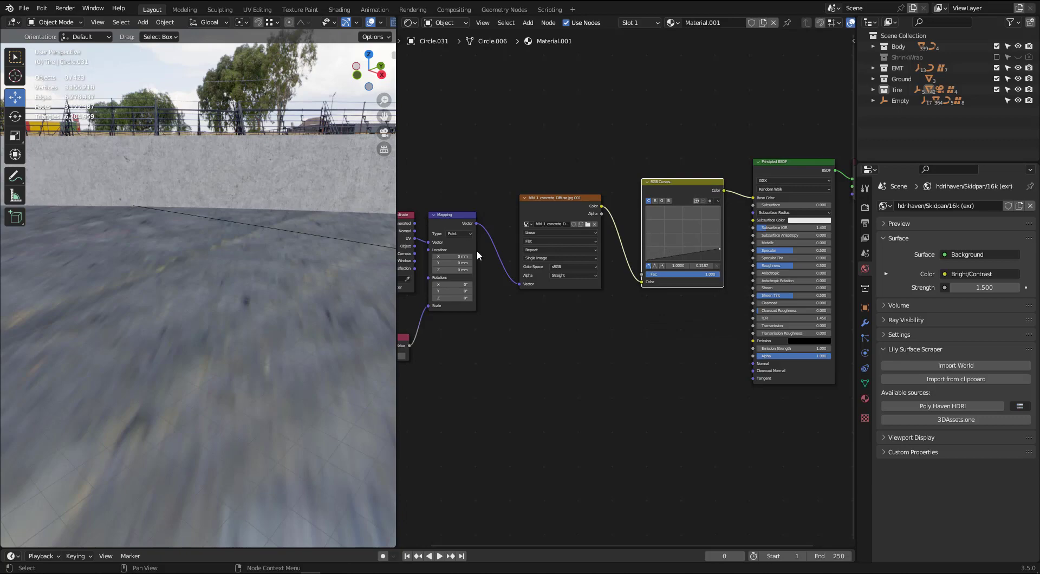
# Orbit down onto the car and select the barrier wall object.
pyautogui.moveTo(193, 180); pyautogui.dragTo(252, 263, button='middle')
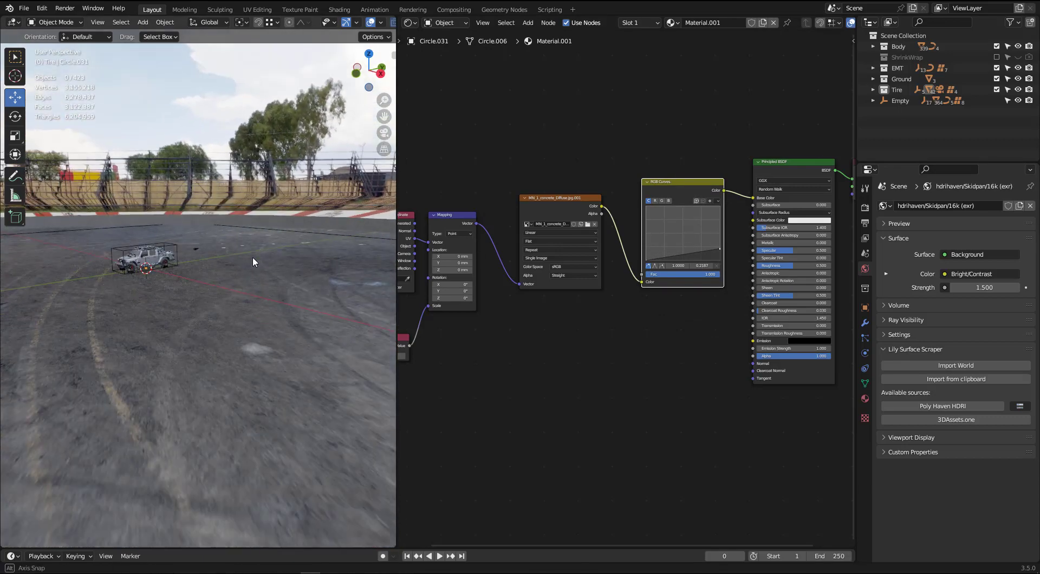
pyautogui.scroll(8, 165, 235)
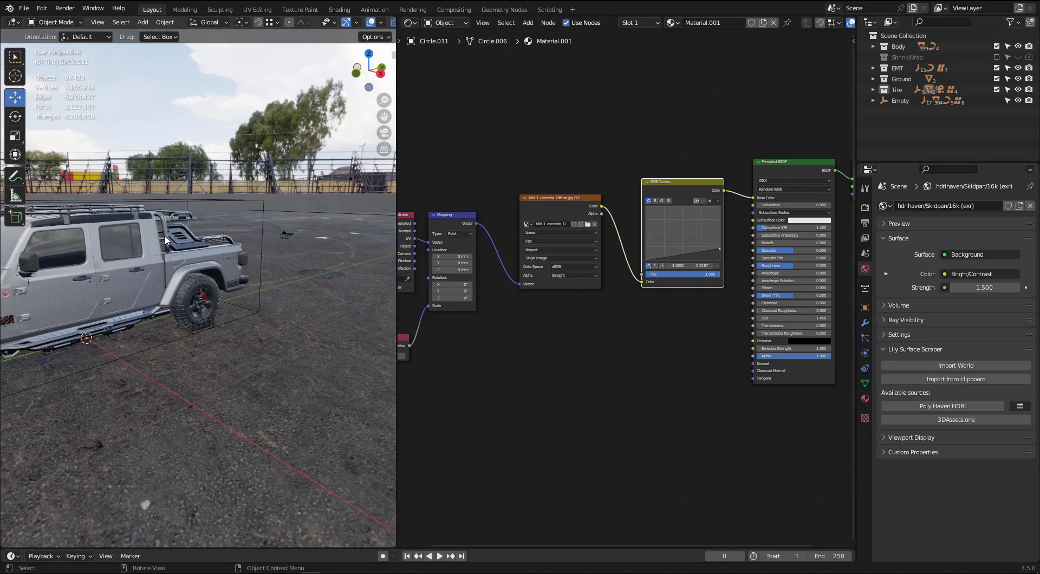
pyautogui.moveTo(164, 236); pyautogui.dragTo(280, 227, button='middle')
pyautogui.click(306, 158)
pyautogui.scroll(-4, 300, 152)
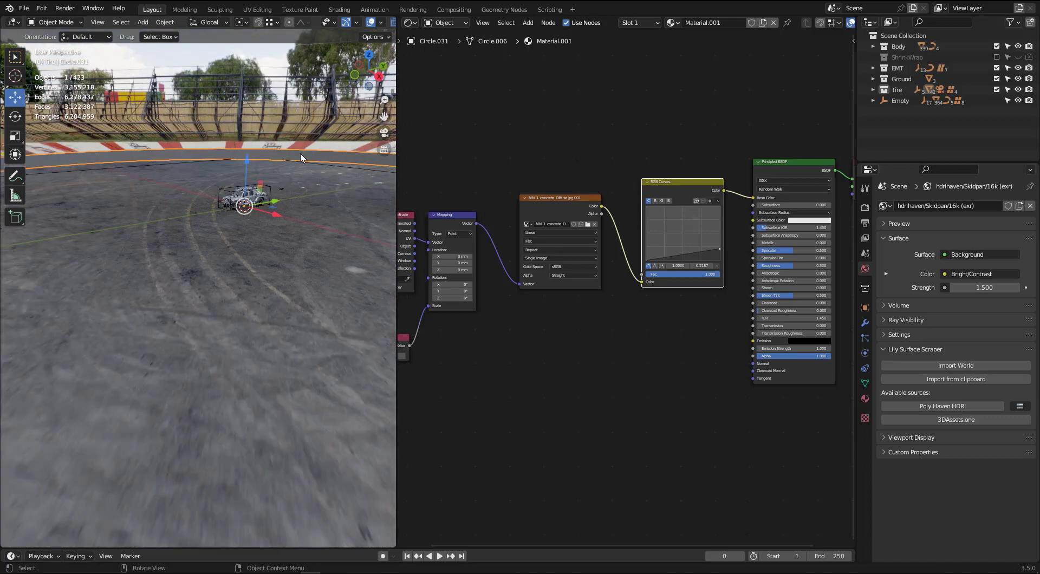
# In Edit Mode, add two unslid loop cuts across the barrier wall.
pyautogui.press('Tab')
pyautogui.scroll(7, 299, 149)
pyautogui.hotkey('ctrl', 'r')
pyautogui.click(289, 162)
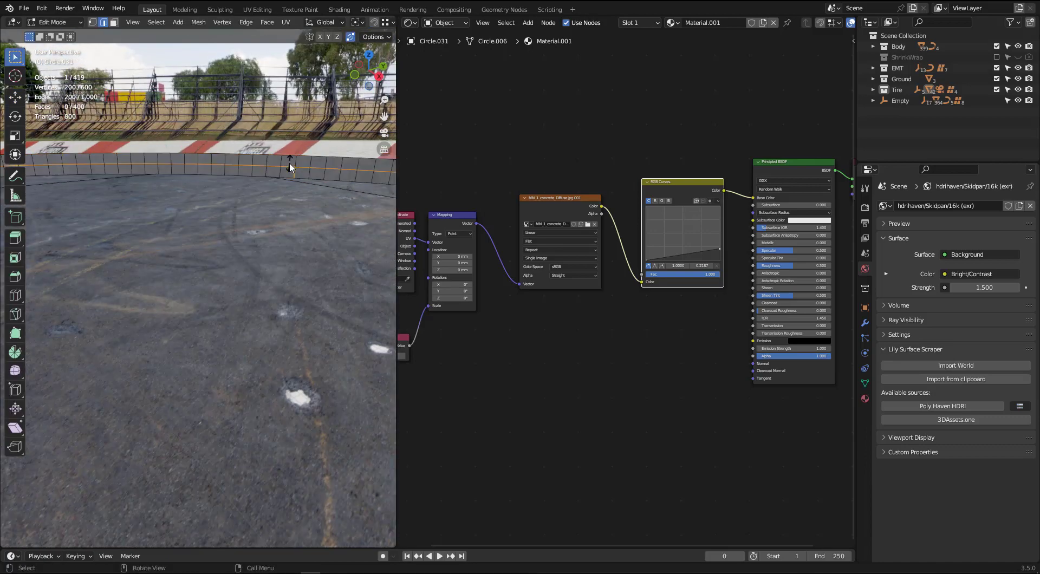
pyautogui.rightClick(289, 161)
pyautogui.hotkey('ctrl', 'r')
pyautogui.click(304, 166)
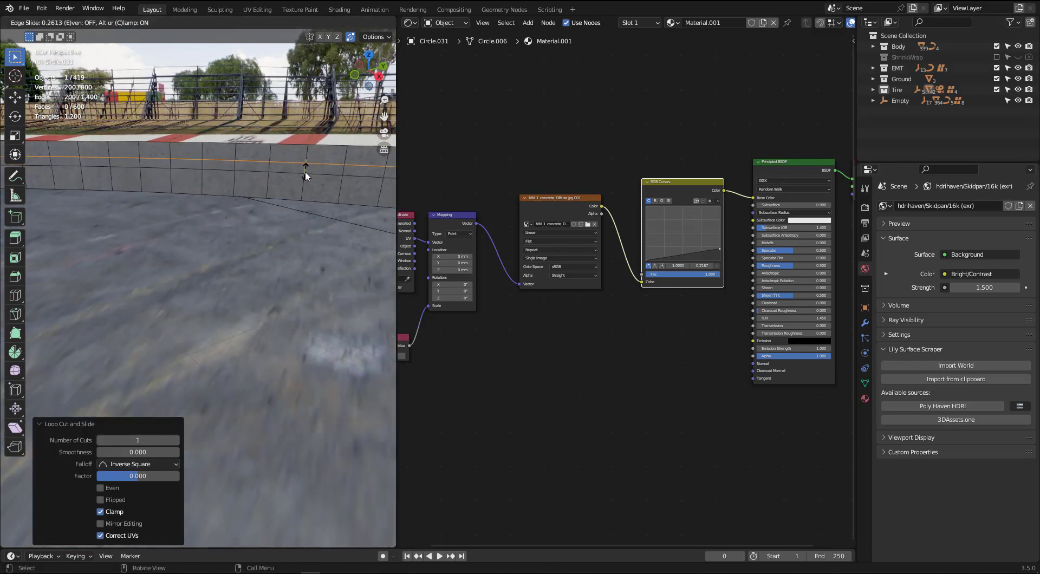
pyautogui.rightClick(305, 169)
# Push the wall's top row of faces outward with Shrink/Fatten, about -34.13 mm, then return to Object Mode.
pyautogui.press('3')
pyautogui.keyDown('alt'); pyautogui.click(309, 155); pyautogui.keyUp('alt')
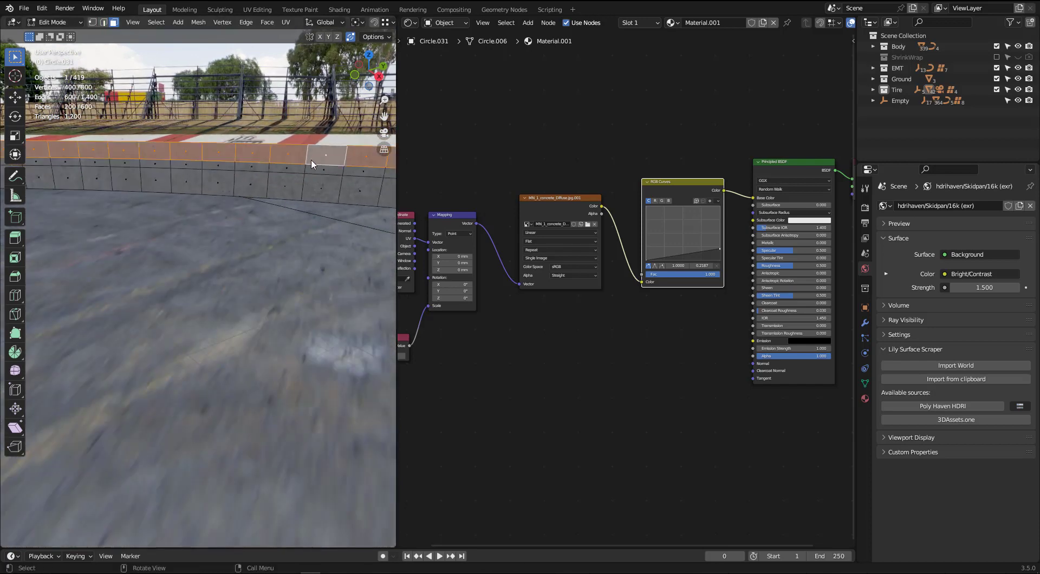
pyautogui.hotkey('alt', 's')
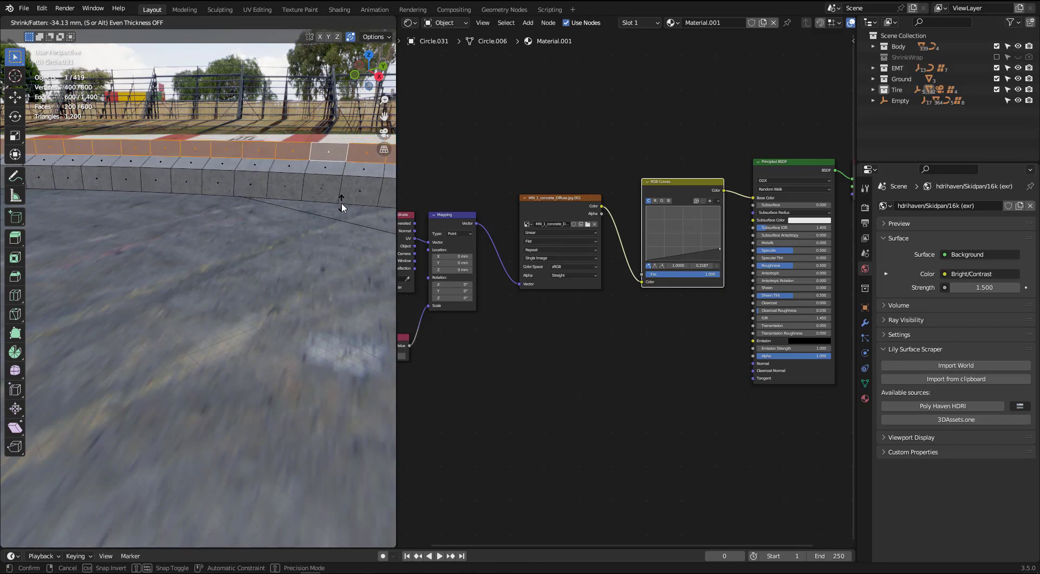
pyautogui.click(298, 201)
pyautogui.press('Tab')
pyautogui.hotkey('alt', 'a')
pyautogui.scroll(-8, 273, 187)
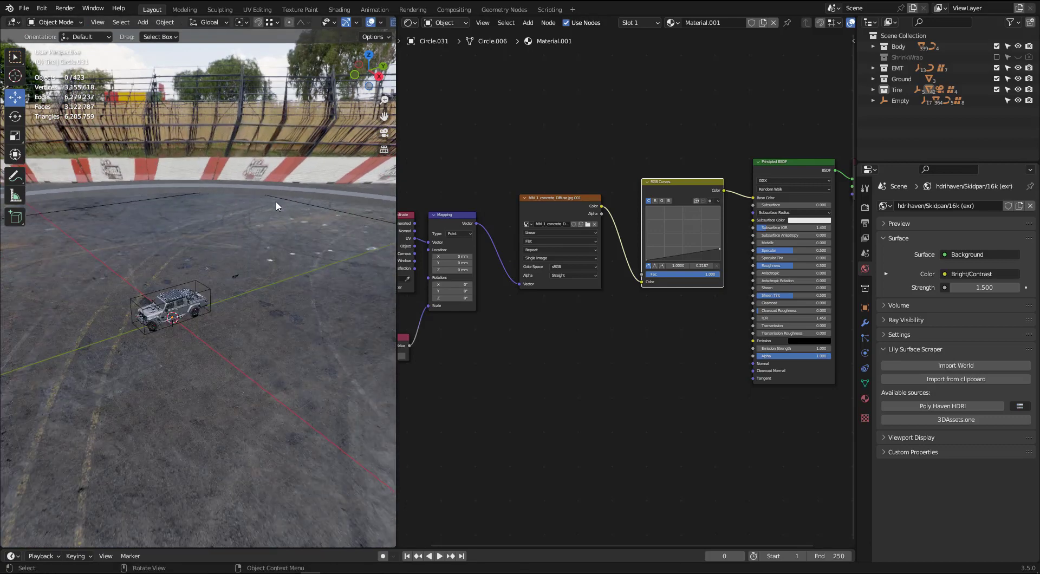
# Maximize the 3D viewport to fill the workspace and switch it to Rendered shading.
pyautogui.moveTo(276, 200); pyautogui.dragTo(300, 213, button='middle')
pyautogui.scroll(5, 300, 214)
pyautogui.scroll(-5, 275, 228)
pyautogui.scroll(4, 274, 229)
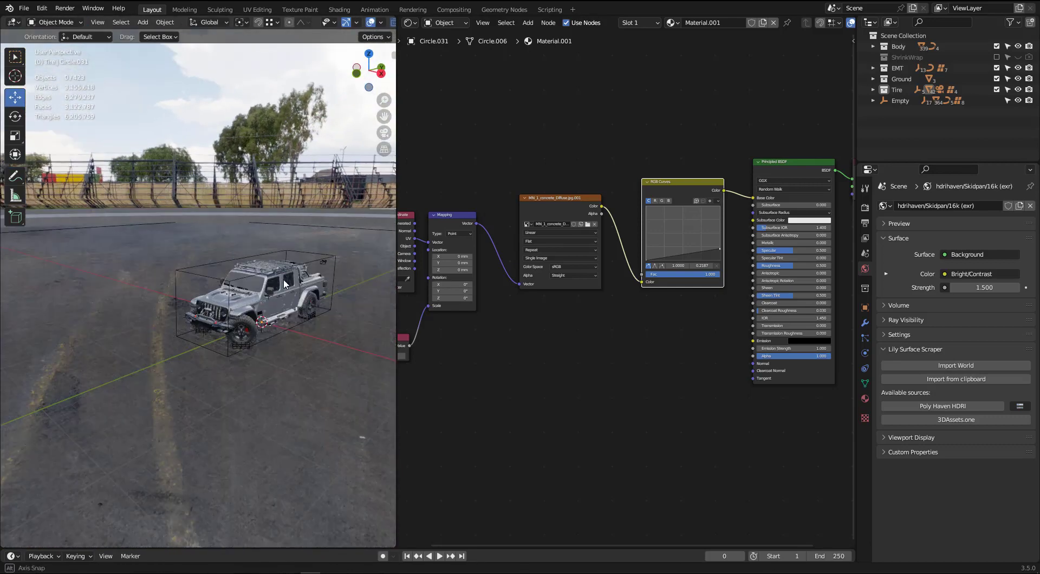
pyautogui.hotkey('ctrl', 'space')
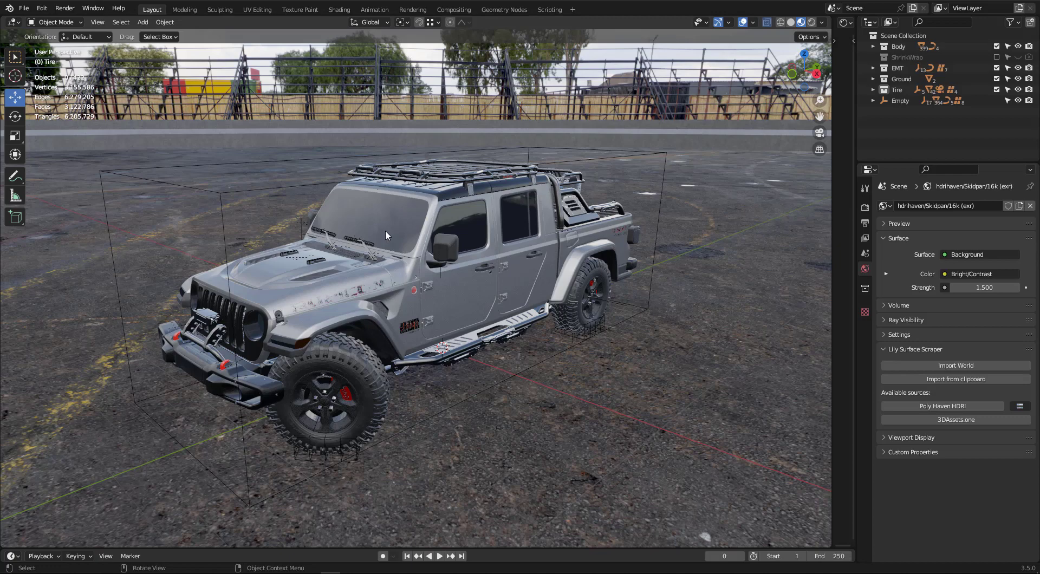
pyautogui.scroll(-3, 385, 230)
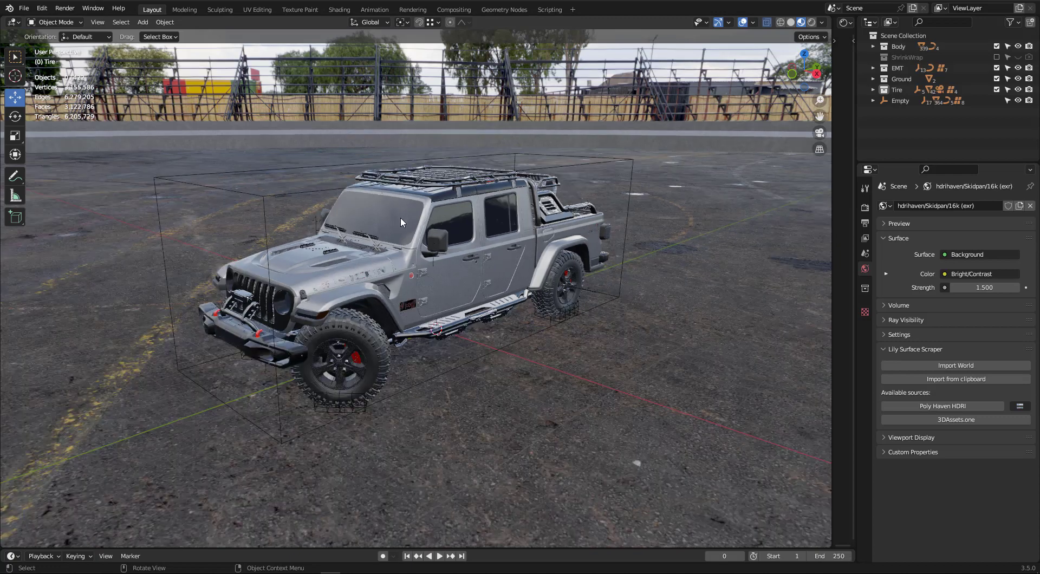
pyautogui.scroll(2, 381, 241)
pyautogui.scroll(1, 381, 241)
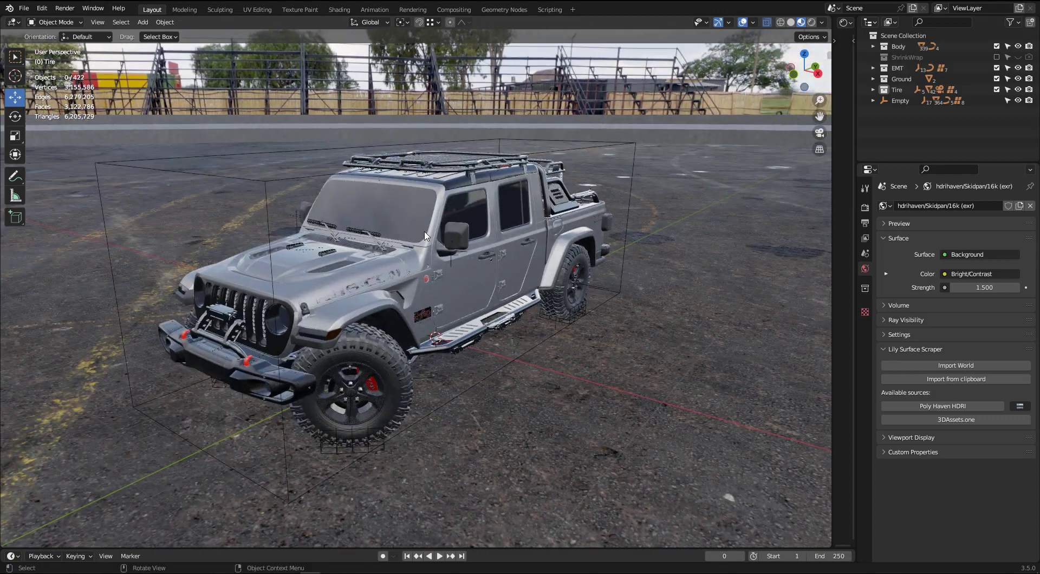
pyautogui.press('z')
pyautogui.click(431, 182)
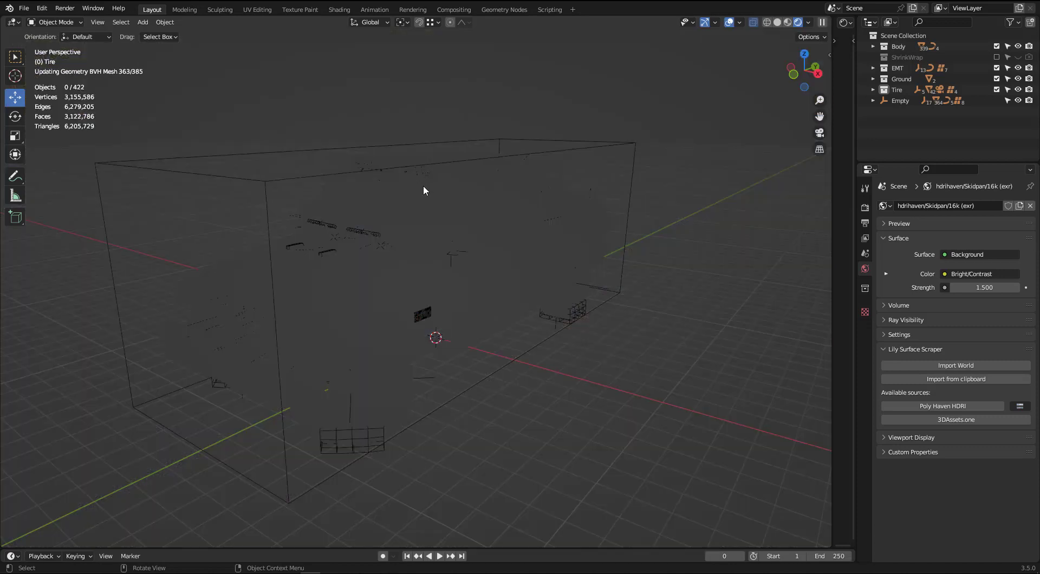
# Show the Render Properties settings, orbit around the jeep, and return to Material Preview shading.
pyautogui.click(865, 208)
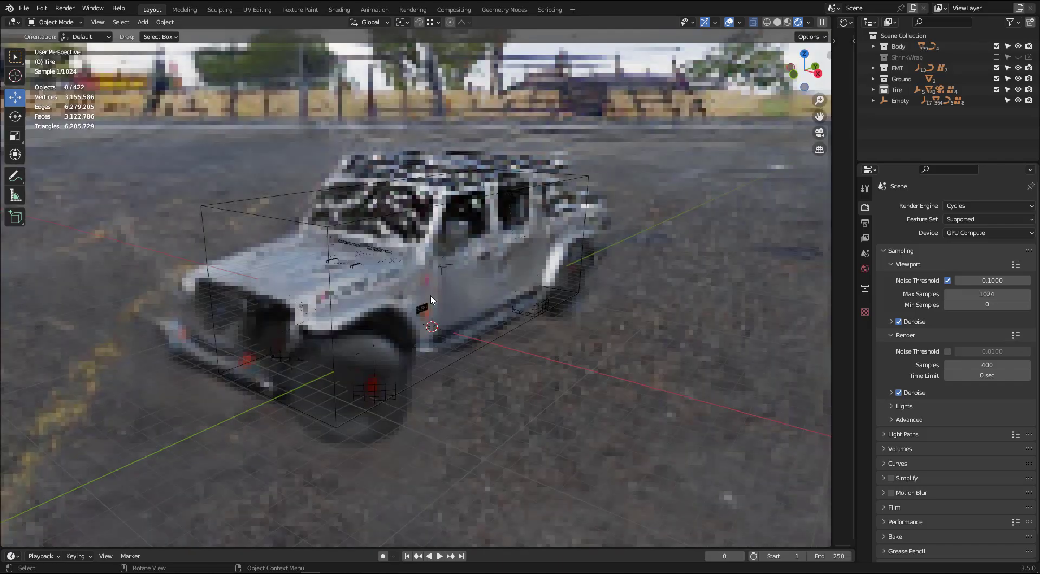
pyautogui.scroll(-2, 430, 294)
pyautogui.scroll(1, 417, 297)
pyautogui.moveTo(417, 297); pyautogui.dragTo(381, 418, button='middle')
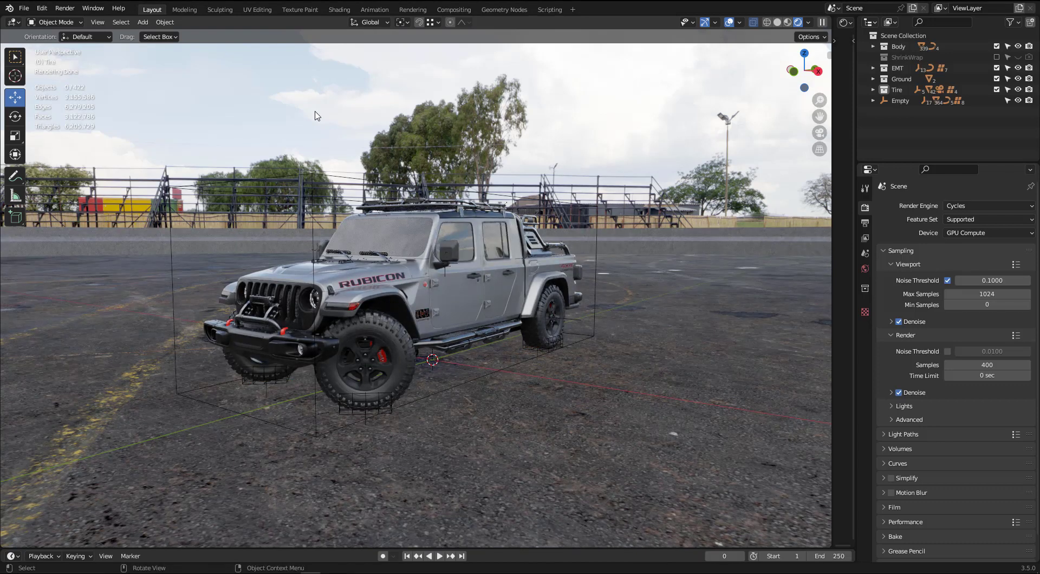
pyautogui.press('z')
pyautogui.click(347, 225)
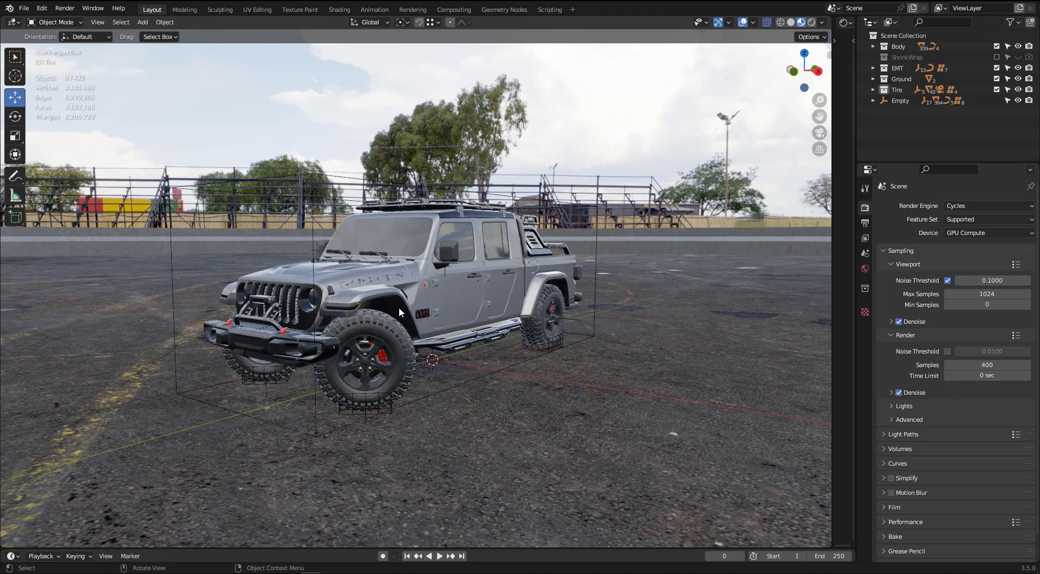
pyautogui.moveTo(399, 306); pyautogui.dragTo(402, 307, button='middle')
# Add a plane mesh and scale it up to cover the ground under the jeep.
pyautogui.hotkey('shift', 'a')
pyautogui.moveTo(411, 321)
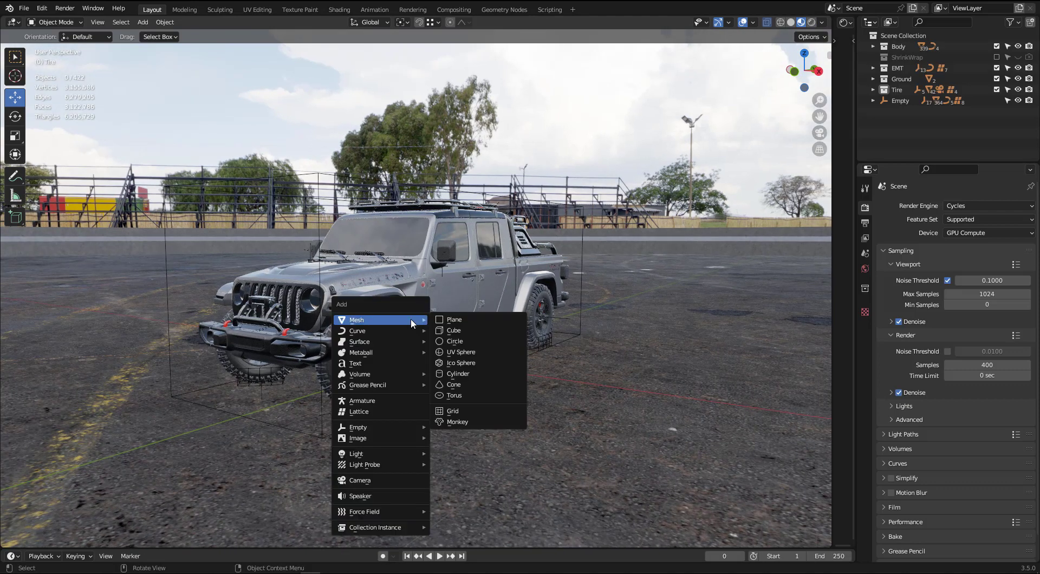
pyautogui.click(473, 318)
pyautogui.press('s')
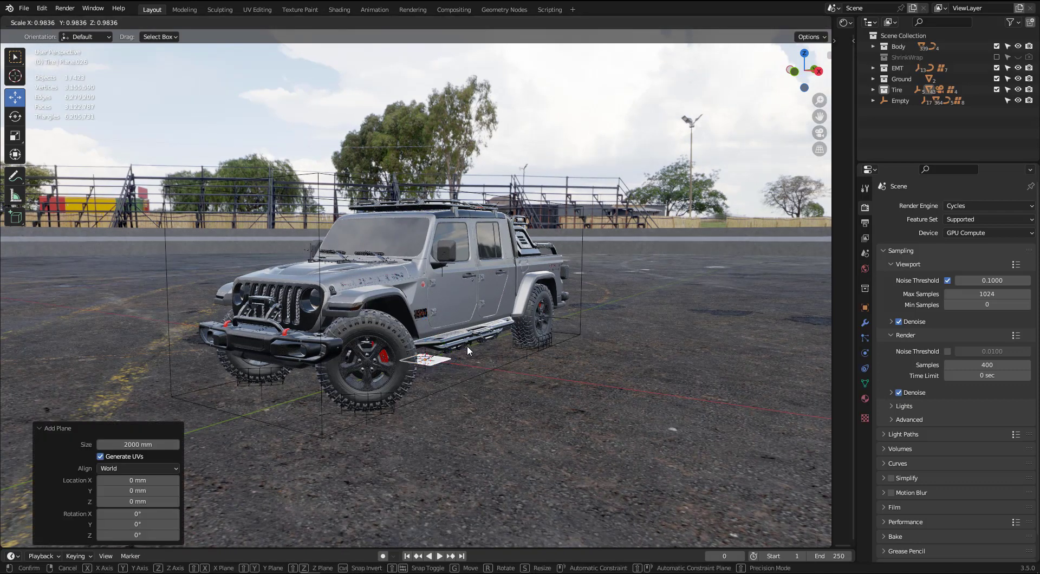
pyautogui.click(71, 381)
pyautogui.scroll(-2, 54, 363)
pyautogui.scroll(-3, 324, 285)
pyautogui.moveTo(325, 285); pyautogui.dragTo(334, 314, button='middle')
pyautogui.press('s')
pyautogui.click(525, 346)
pyautogui.scroll(-4, 373, 262)
pyautogui.moveTo(371, 267); pyautogui.dragTo(398, 253, button='middle')
pyautogui.press('s')
pyautogui.click(398, 283)
pyautogui.scroll(-5, 392, 244)
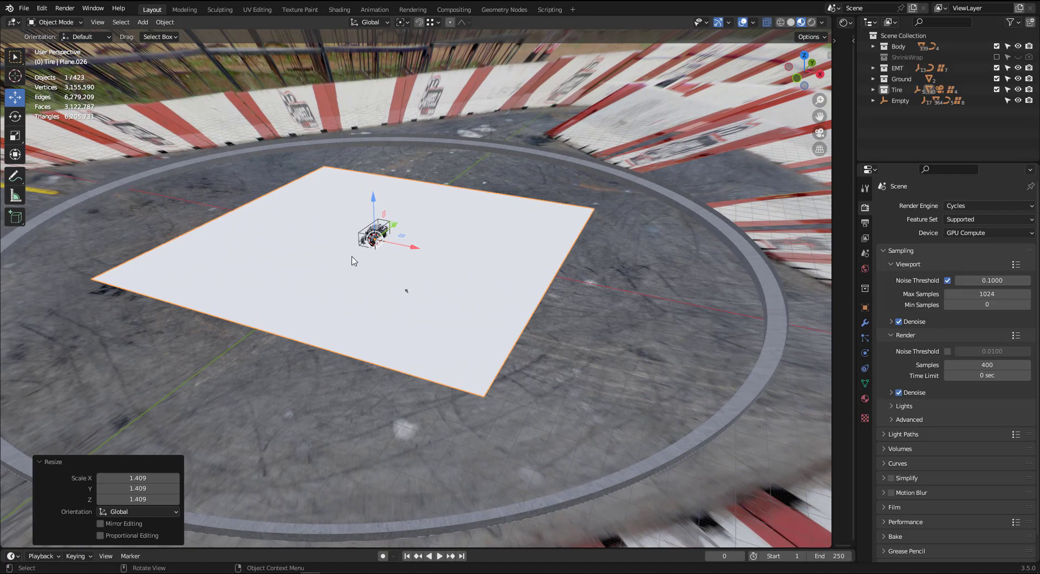
# Bevel the plane's corner vertices into a circle, then scale the disc by 1.931 in Object Mode.
pyautogui.press('Tab')
pyautogui.press('1')
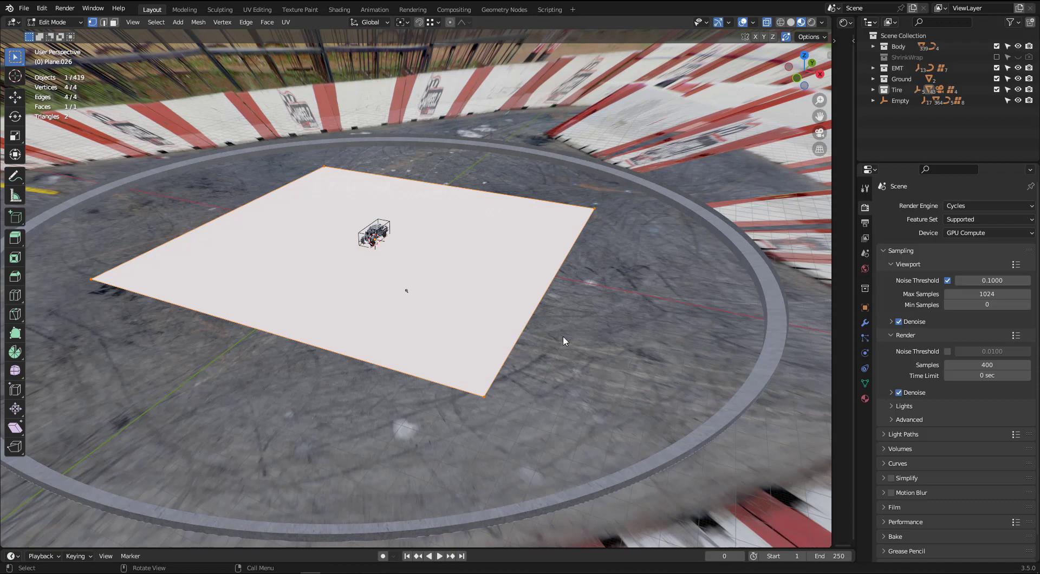
pyautogui.hotkey('ctrl', 'b')
pyautogui.rightClick(638, 389)
pyautogui.hotkey('ctrl', 'shift', 'b')
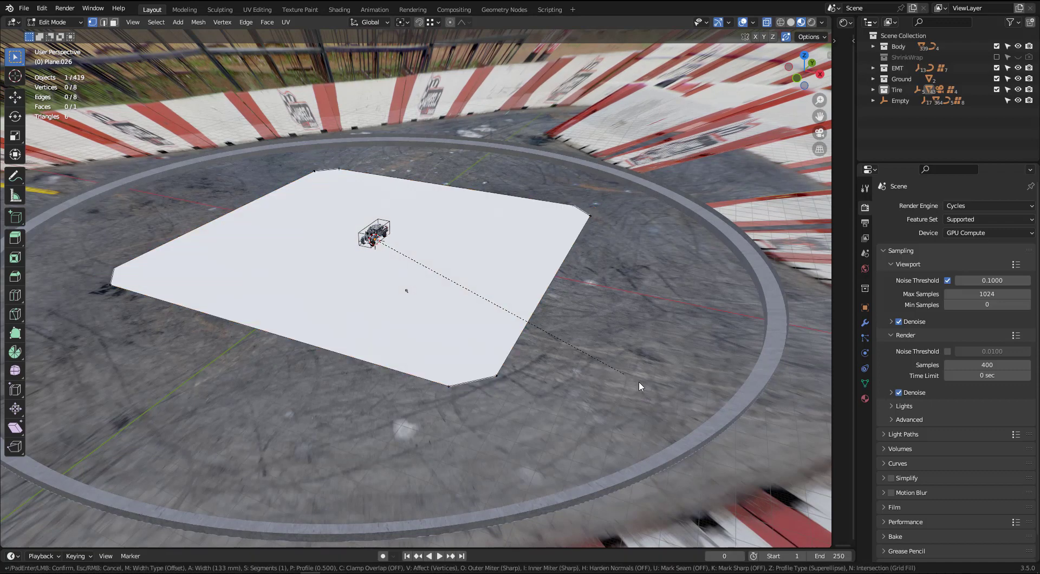
pyautogui.scroll(6, 685, 398)
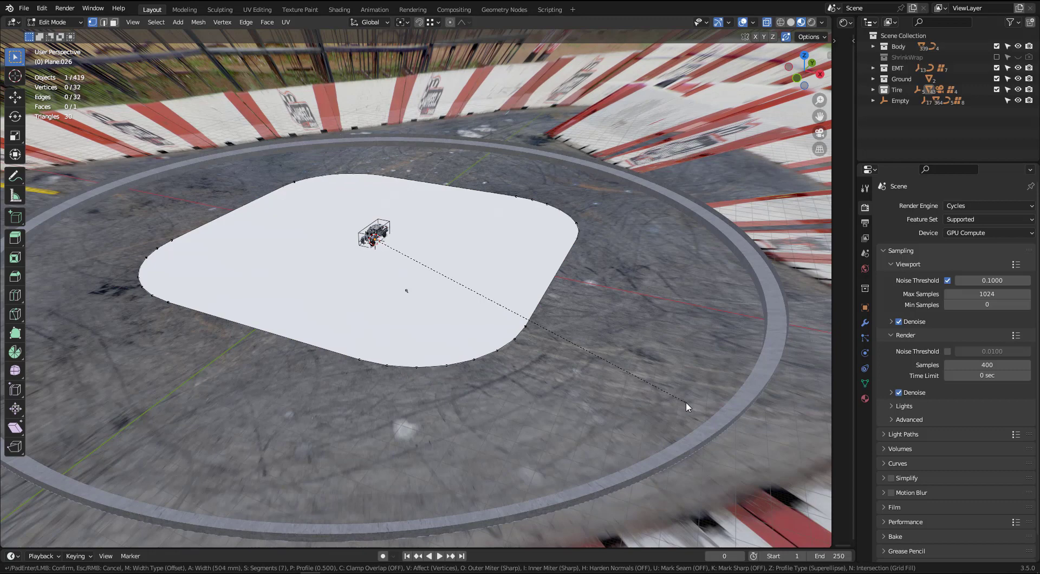
pyautogui.click(755, 444)
pyautogui.press('Tab')
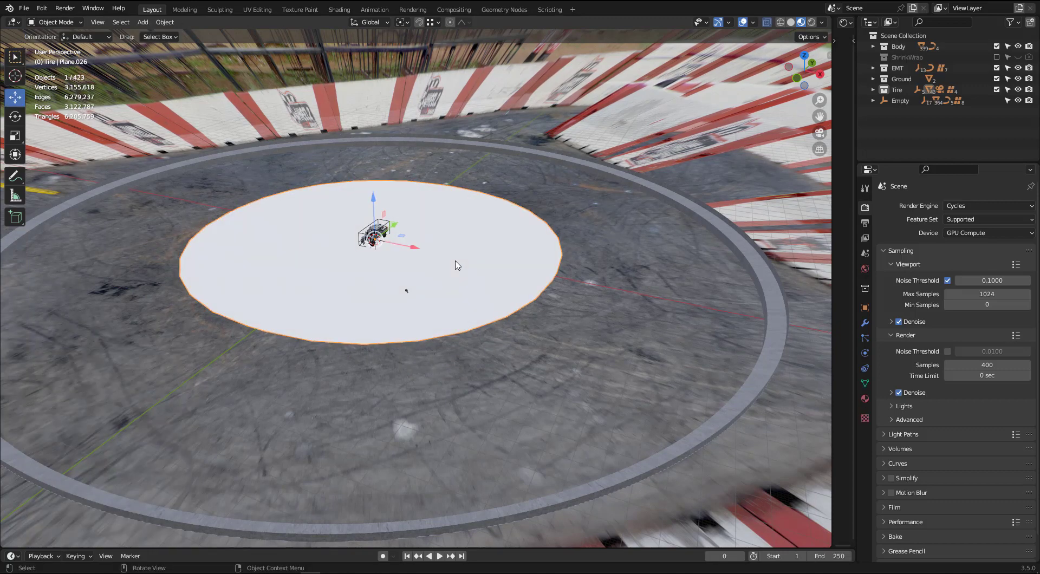
pyautogui.press('s')
pyautogui.click(547, 297)
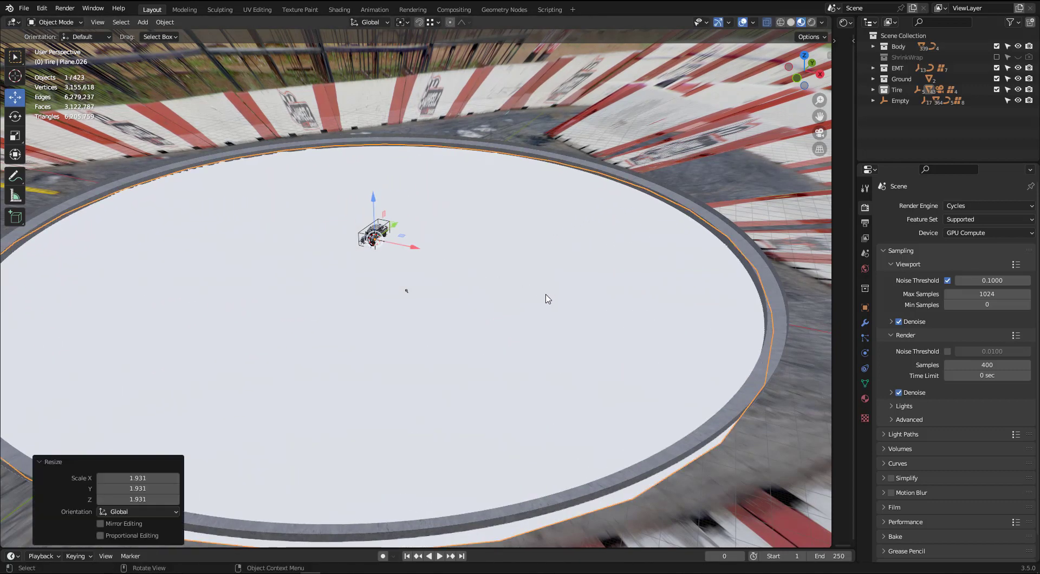
pyautogui.scroll(3, 376, 230)
pyautogui.scroll(-5, 375, 230)
pyautogui.scroll(5, 372, 233)
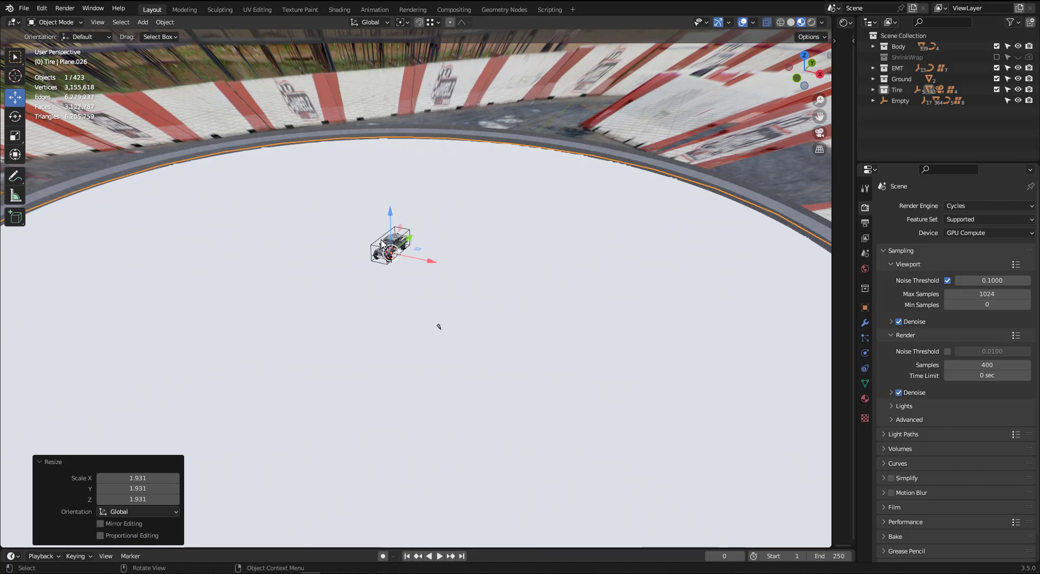
pyautogui.scroll(6, 380, 247)
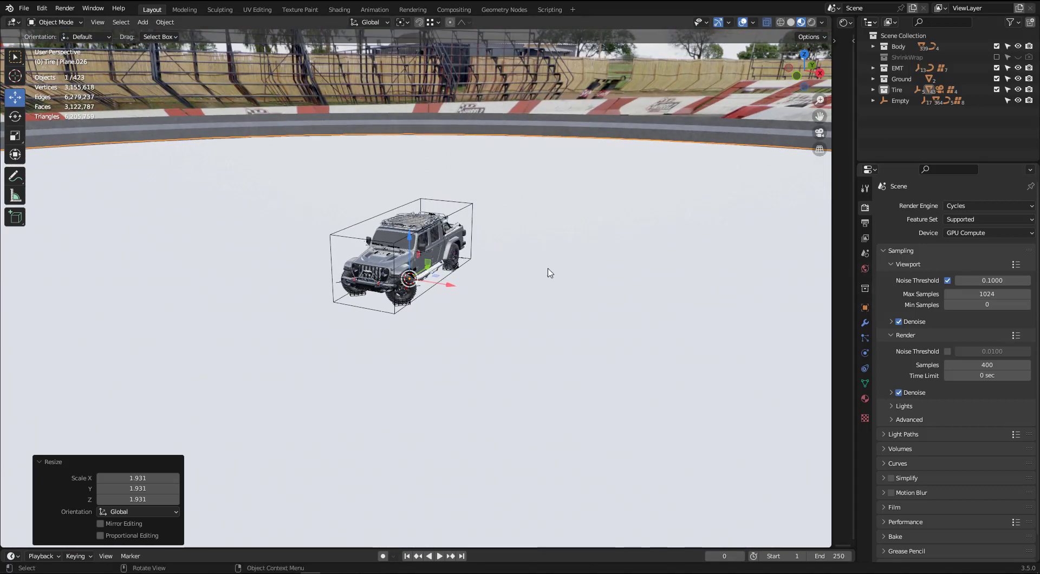
pyautogui.scroll(5, 395, 290)
# Switch the viewport to Rendered shading from a low frontal view of the jeep.
pyautogui.moveTo(396, 290)
pyautogui.mouseDown(button='middle')
pyautogui.moveTo(333, 256)
pyautogui.moveTo(375, 259)
pyautogui.mouseUp(button='middle')
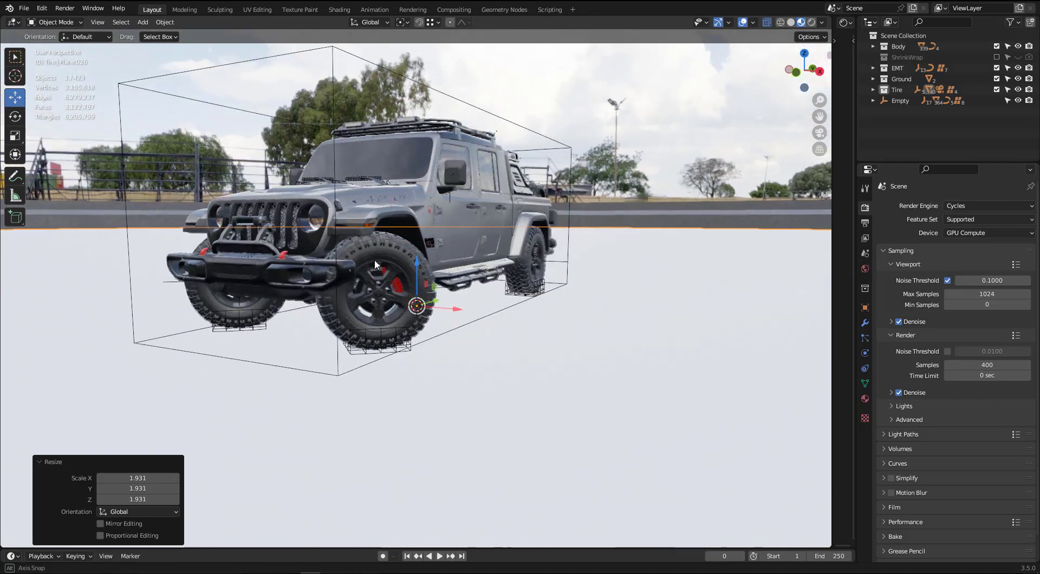
pyautogui.press('z')
pyautogui.click(410, 209)
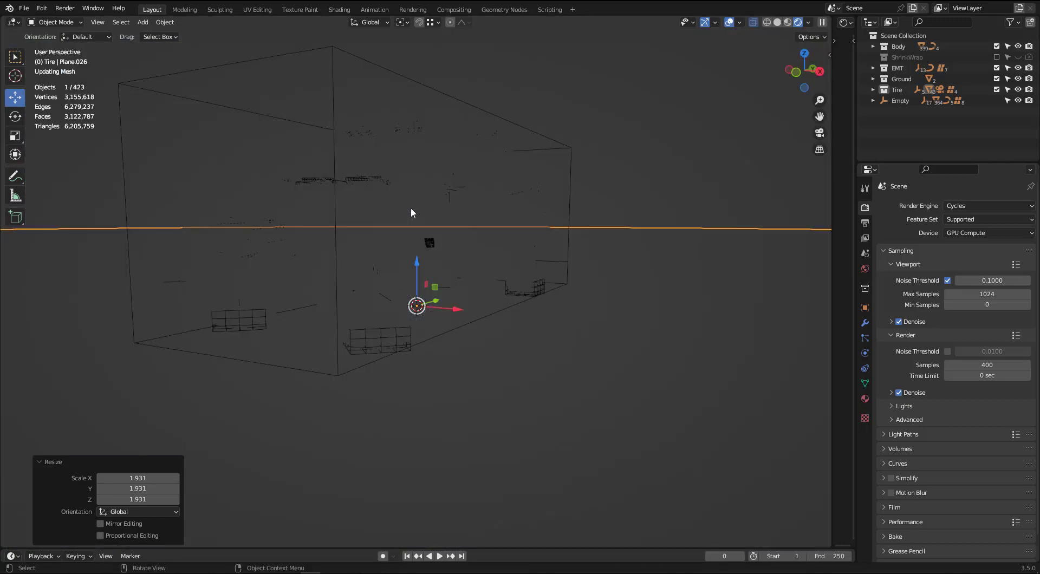
# Enable Shadow Catcher for the ground disc in its Object Properties visibility settings.
pyautogui.click(865, 309)
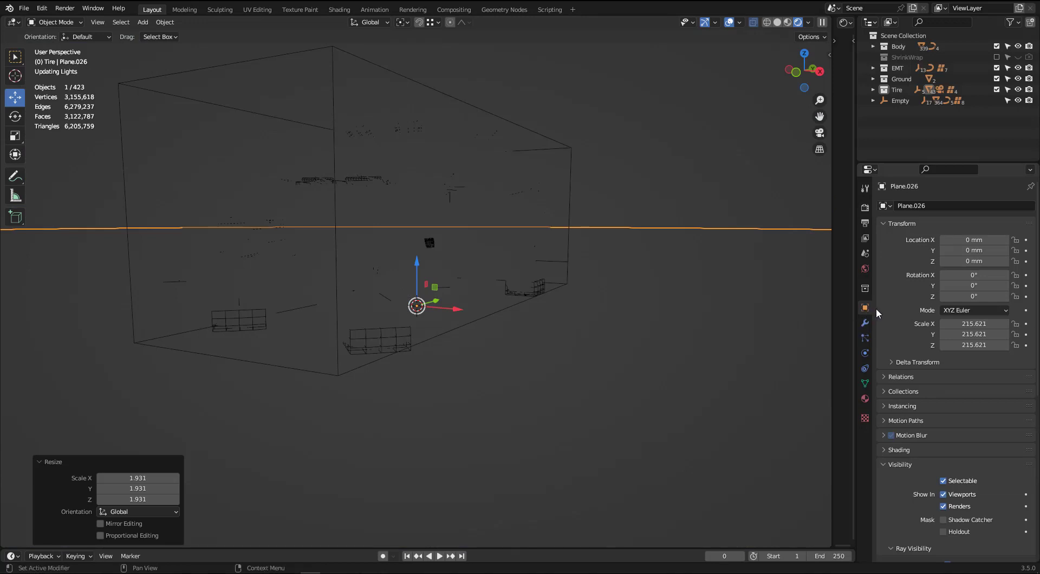
pyautogui.scroll(-5, 902, 325)
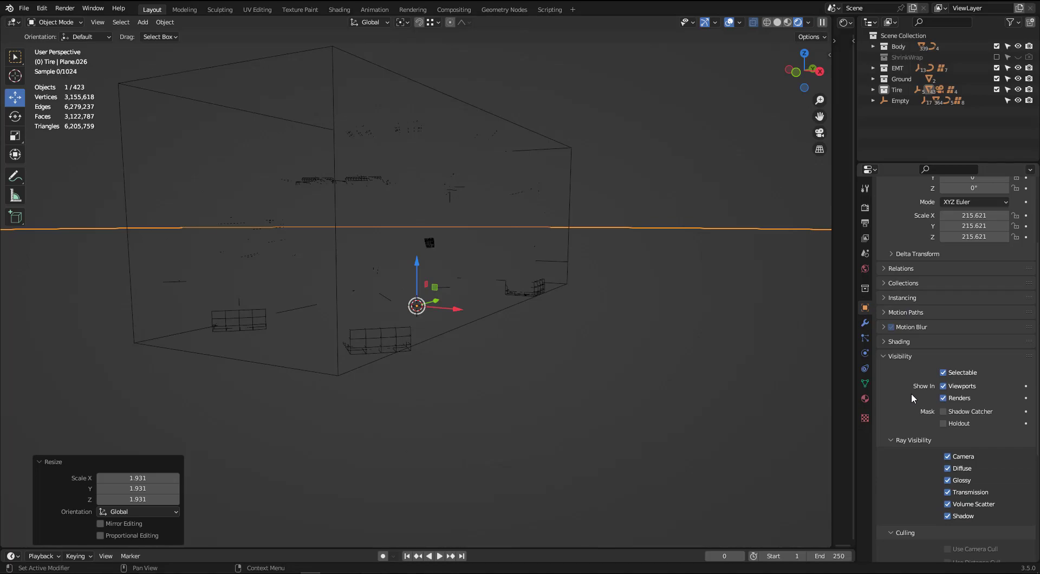
pyautogui.scroll(-4, 910, 391)
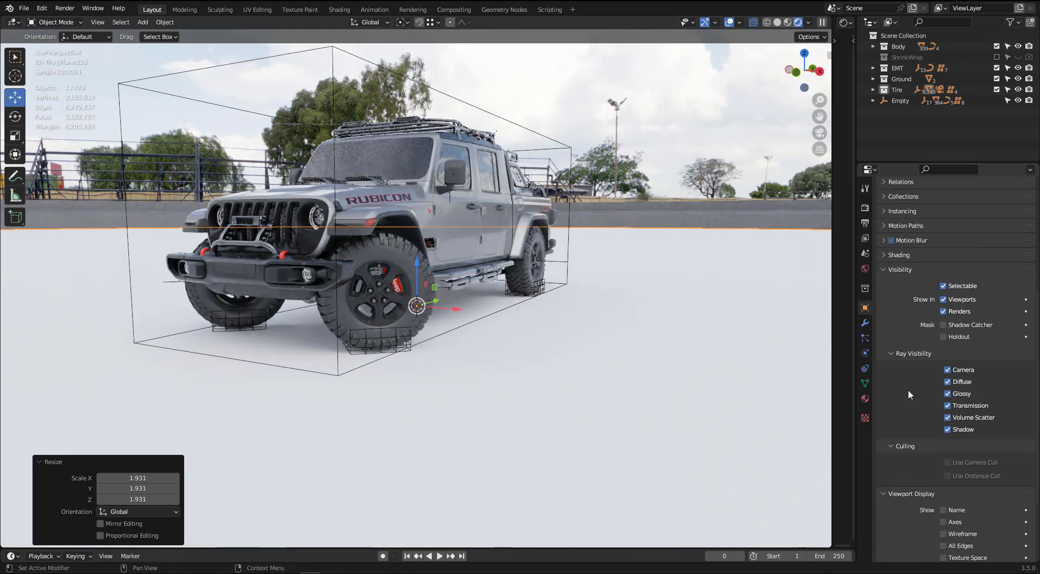
pyautogui.click(880, 255)
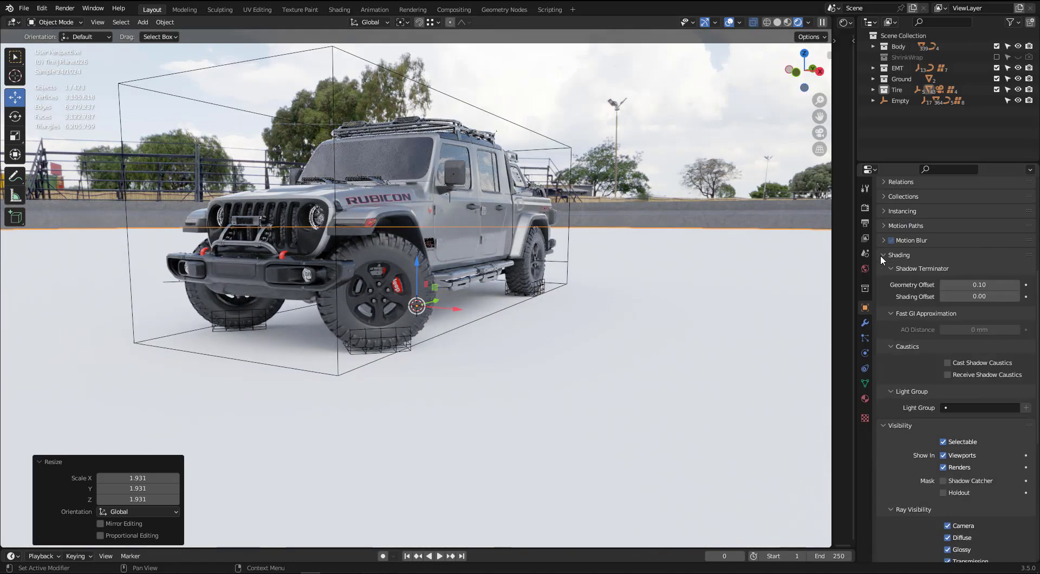
pyautogui.click(880, 256)
pyautogui.scroll(-4, 935, 448)
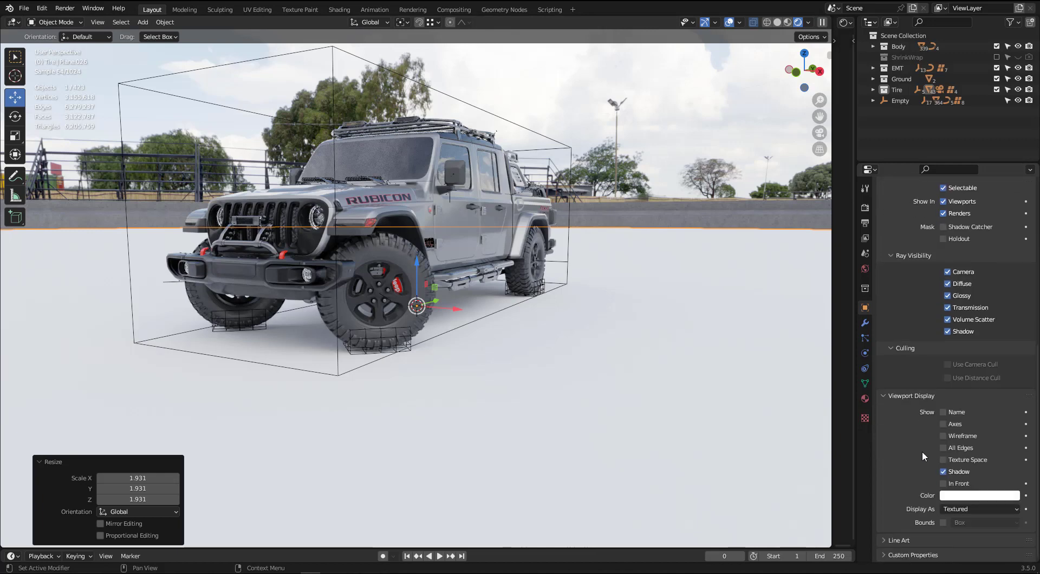
pyautogui.scroll(6, 922, 450)
pyautogui.click(885, 309)
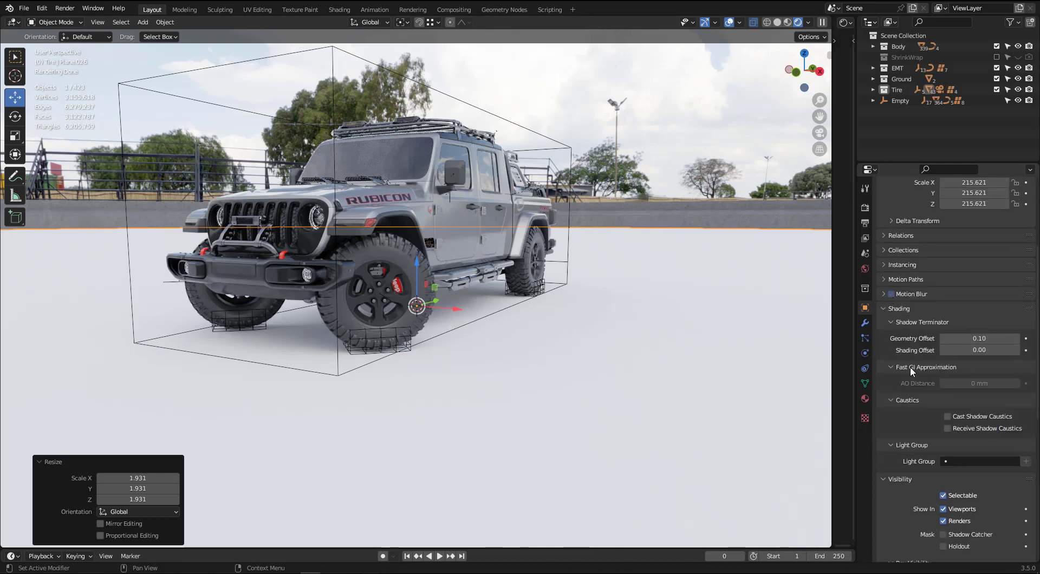
pyautogui.scroll(-2, 911, 396)
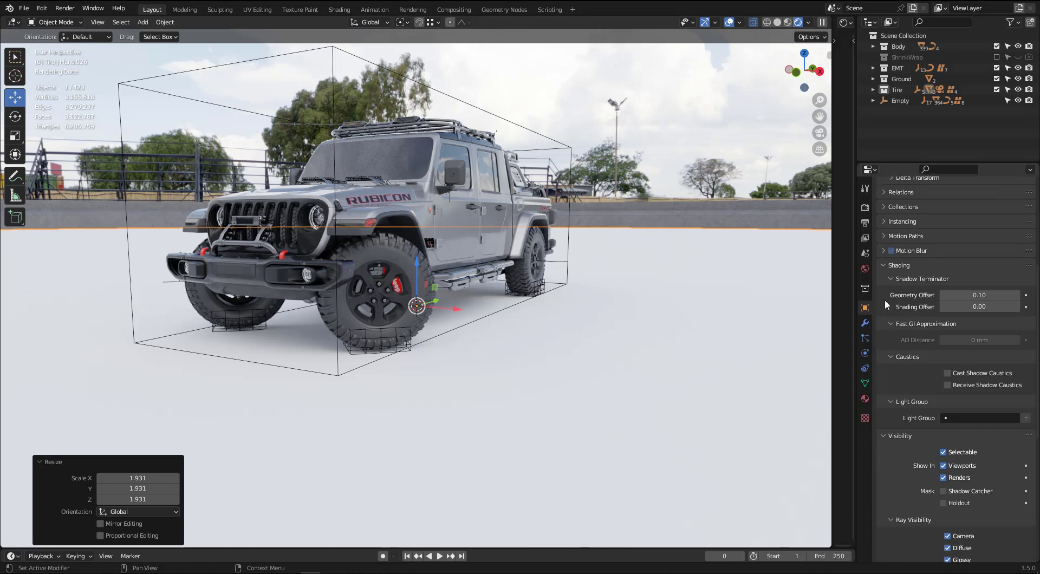
pyautogui.click(884, 265)
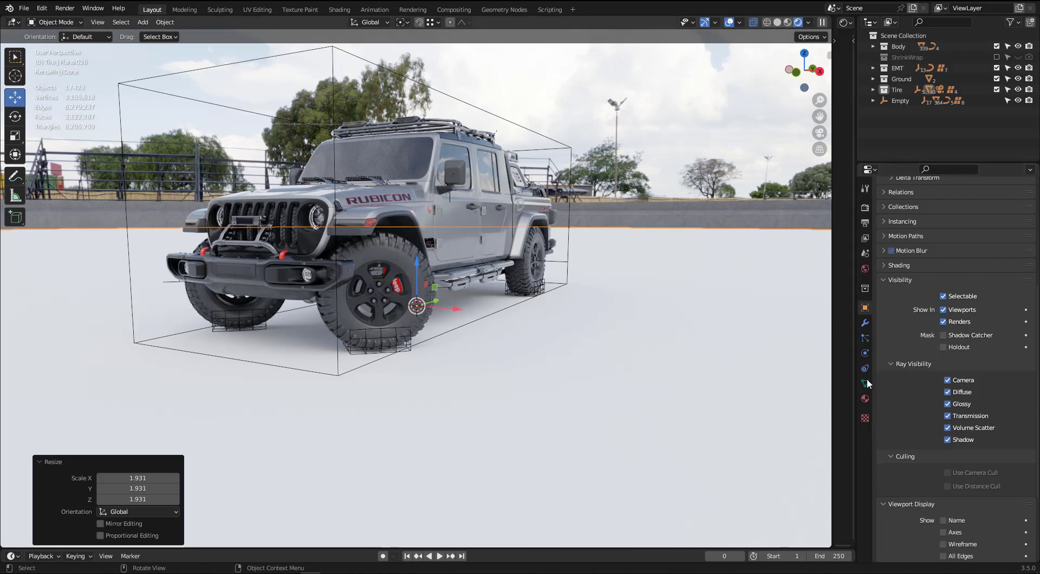
pyautogui.click(944, 336)
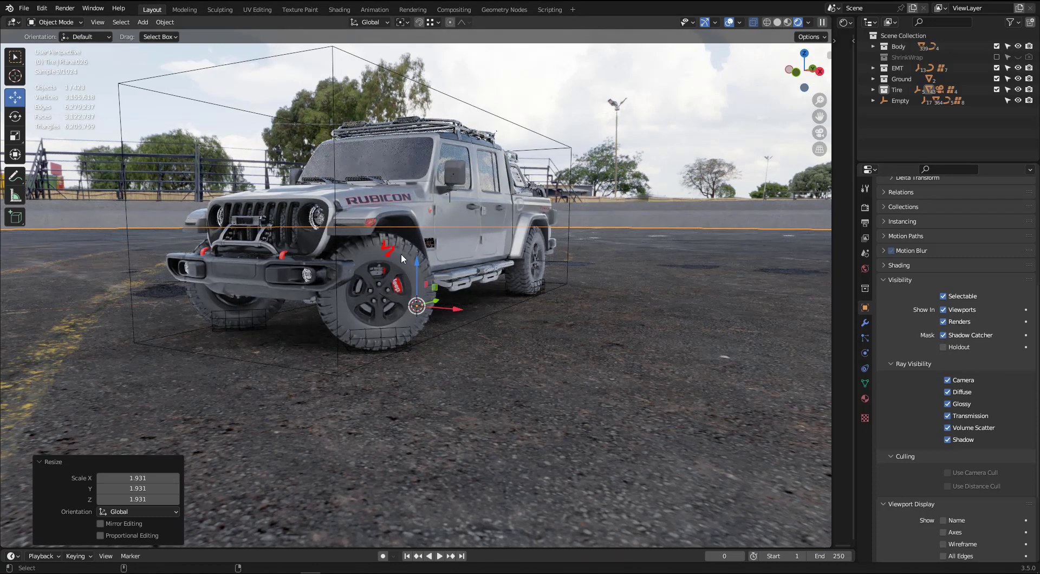
# Hide the tire plane from glossy reflections and camera rays, leaving diffuse visibility on.
pyautogui.moveTo(401, 255); pyautogui.dragTo(415, 295)
pyautogui.moveTo(341, 278); pyautogui.dragTo(347, 264)
pyautogui.press('Escape')
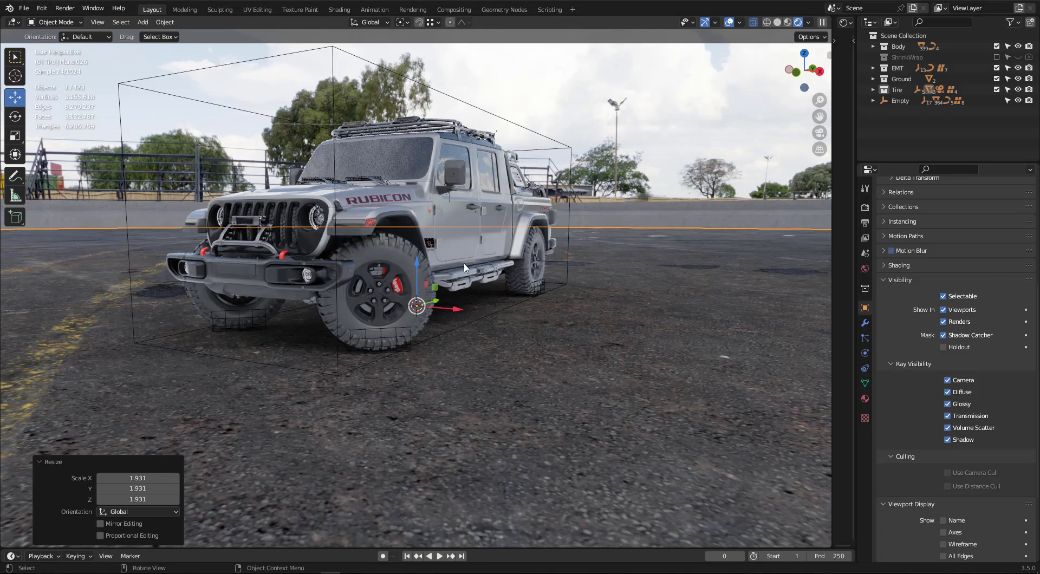
pyautogui.moveTo(492, 244); pyautogui.dragTo(531, 254)
pyautogui.click(948, 404)
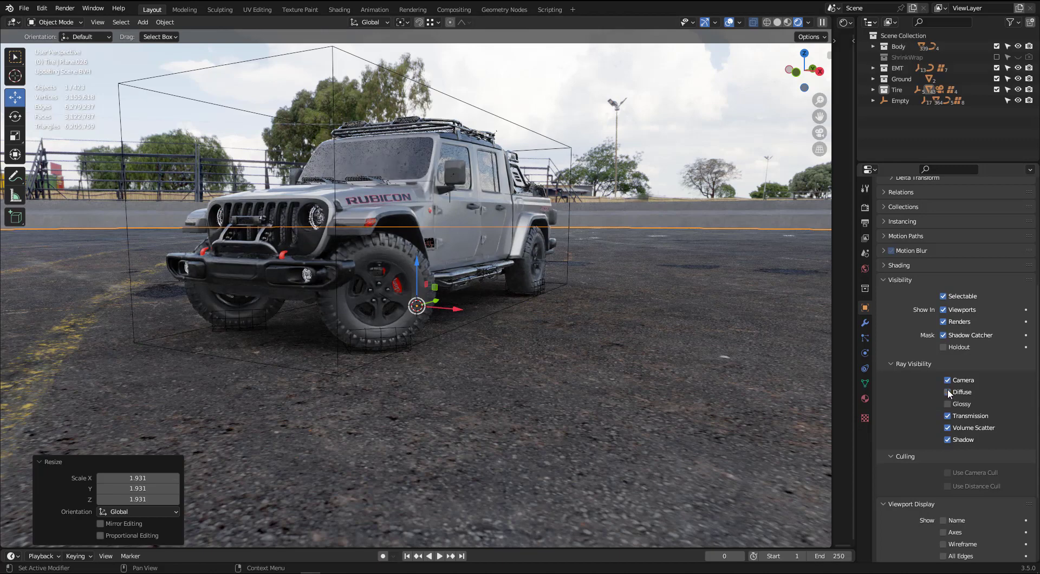
pyautogui.click(948, 390)
pyautogui.click(947, 390)
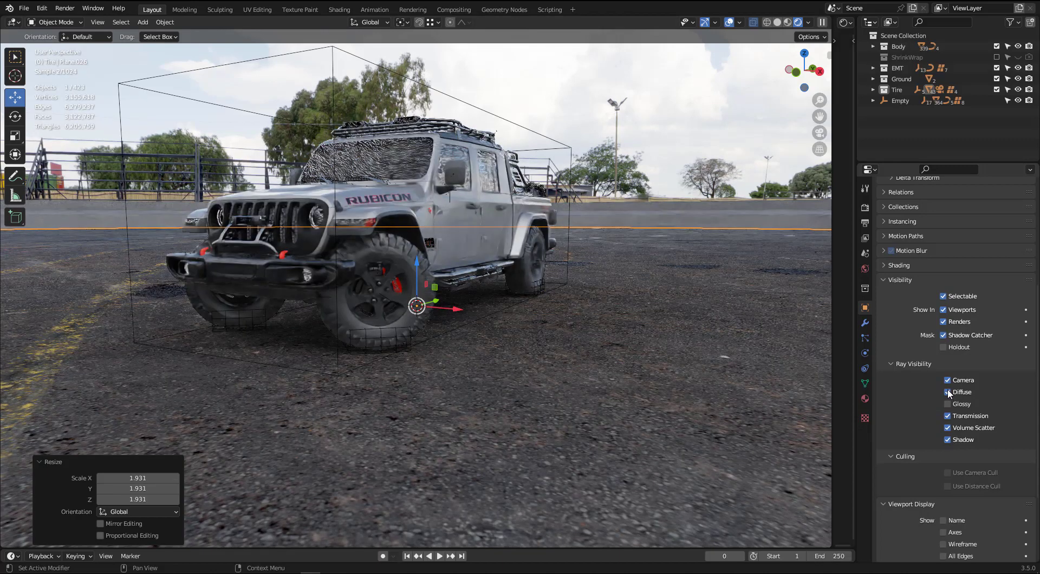
pyautogui.click(947, 381)
# Select the ground object under the jeep and scroll down to its Viewport Display settings.
pyautogui.click(382, 236)
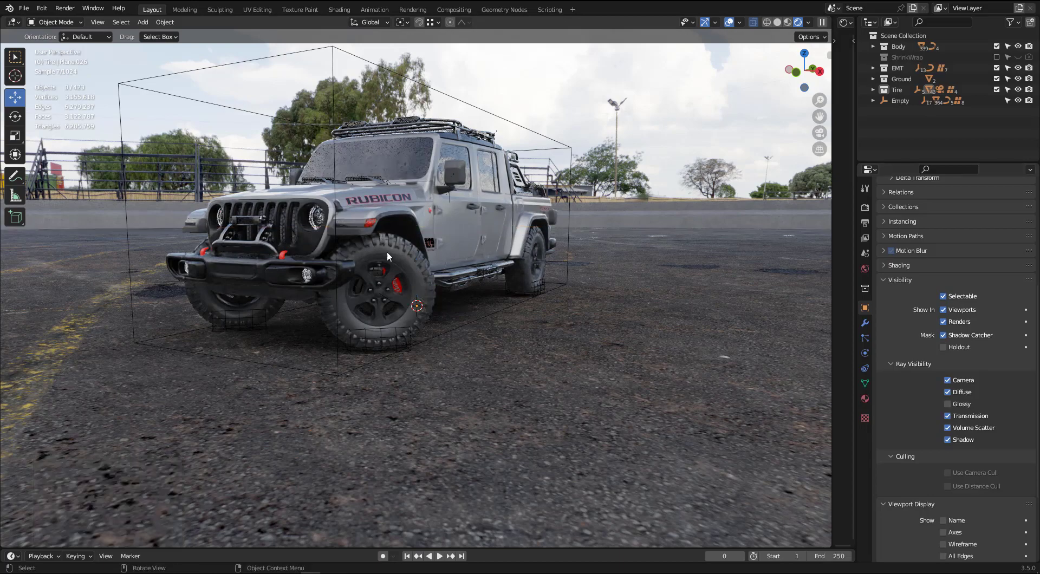
pyautogui.moveTo(393, 219); pyautogui.dragTo(364, 238, button='middle')
pyautogui.scroll(-3, 355, 249)
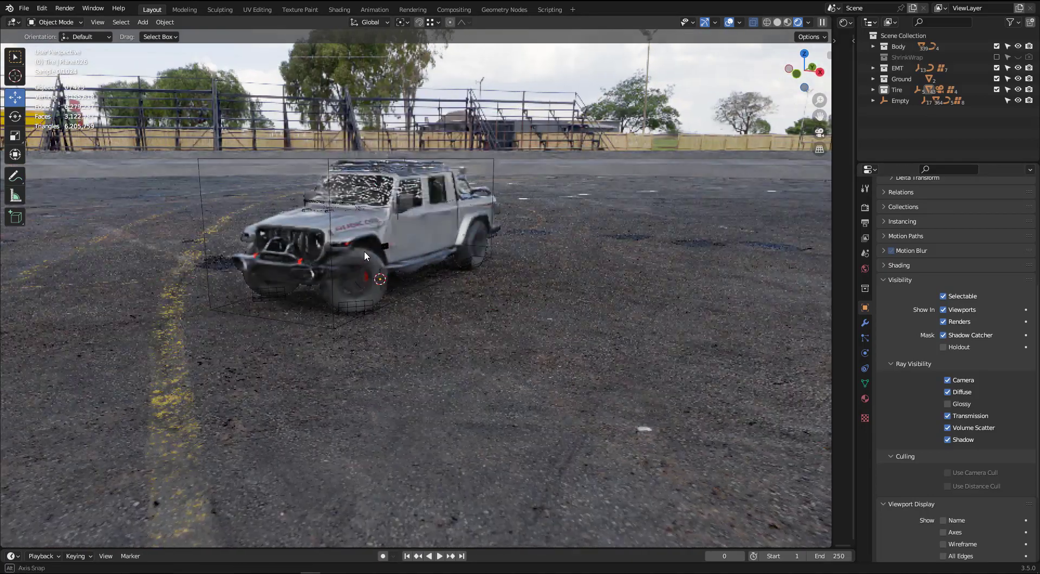
pyautogui.scroll(2, 343, 232)
pyautogui.scroll(2, 346, 238)
pyautogui.scroll(-3, 350, 257)
pyautogui.moveTo(350, 257); pyautogui.dragTo(362, 261, button='middle')
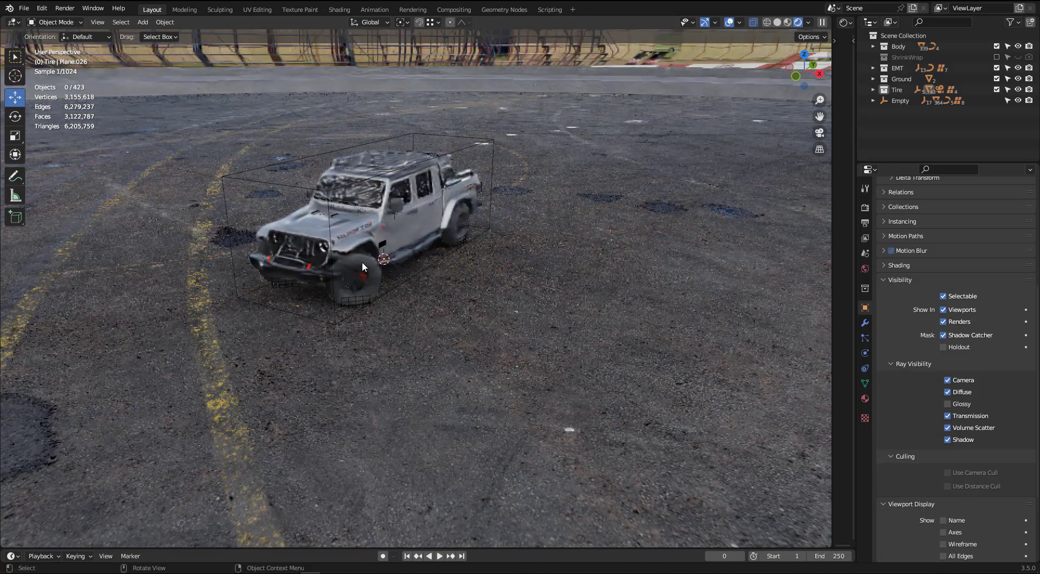
pyautogui.click(561, 228)
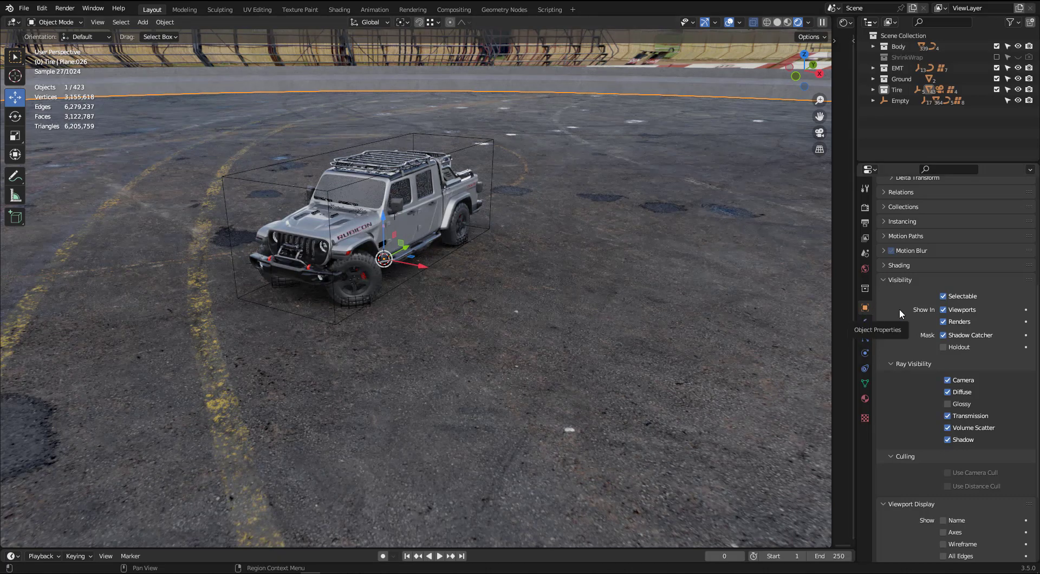
pyautogui.scroll(-5, 902, 346)
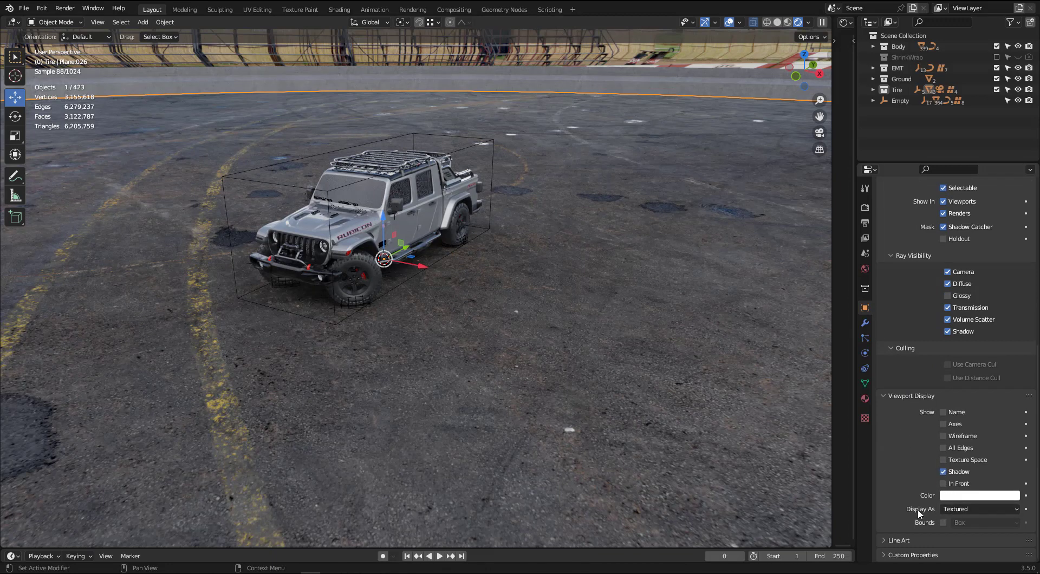
# Set the ground object's Display As option to Bounds.
pyautogui.click(956, 509)
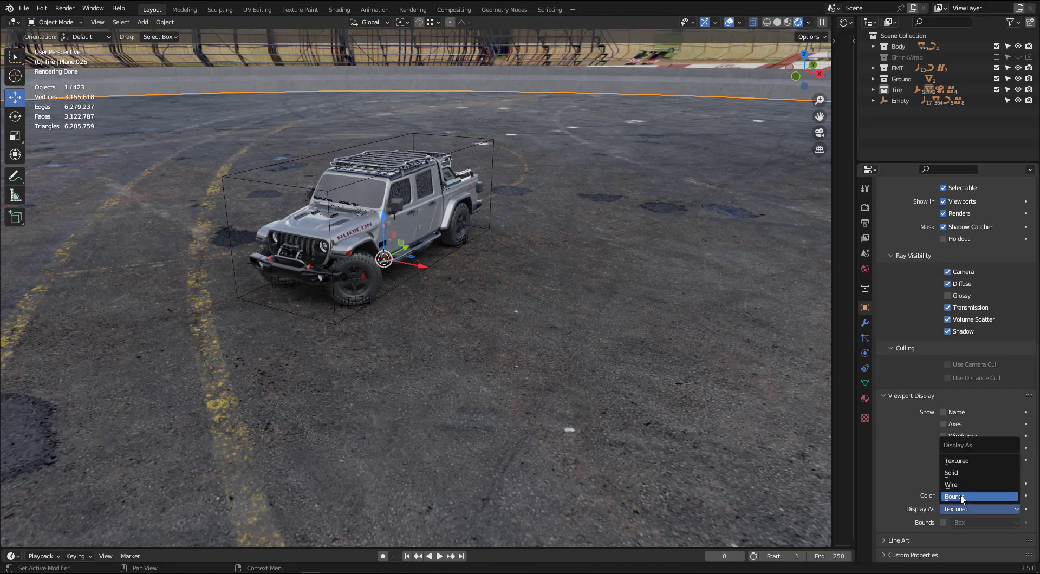
pyautogui.click(960, 494)
pyautogui.scroll(-4, 604, 331)
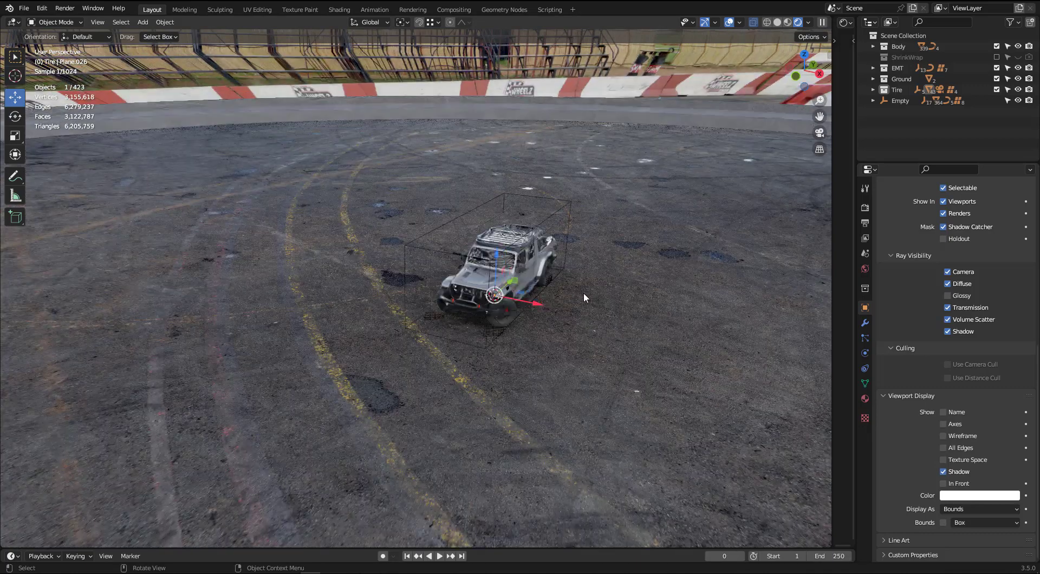
pyautogui.scroll(3, 584, 294)
# Clear the selection and view the jeep from low down, with the trees behind it.
pyautogui.click(584, 294)
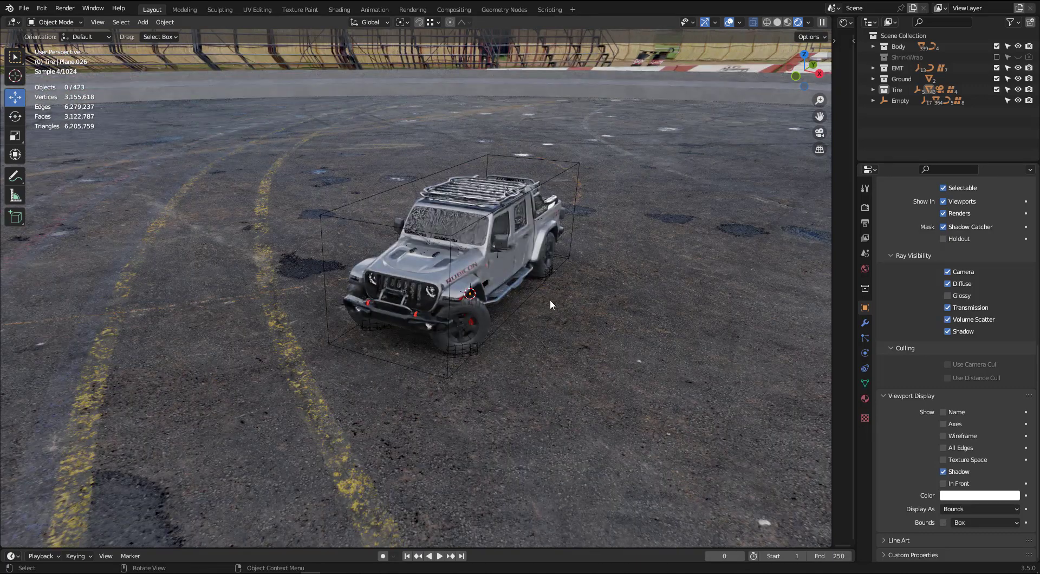
pyautogui.scroll(-6, 312, 256)
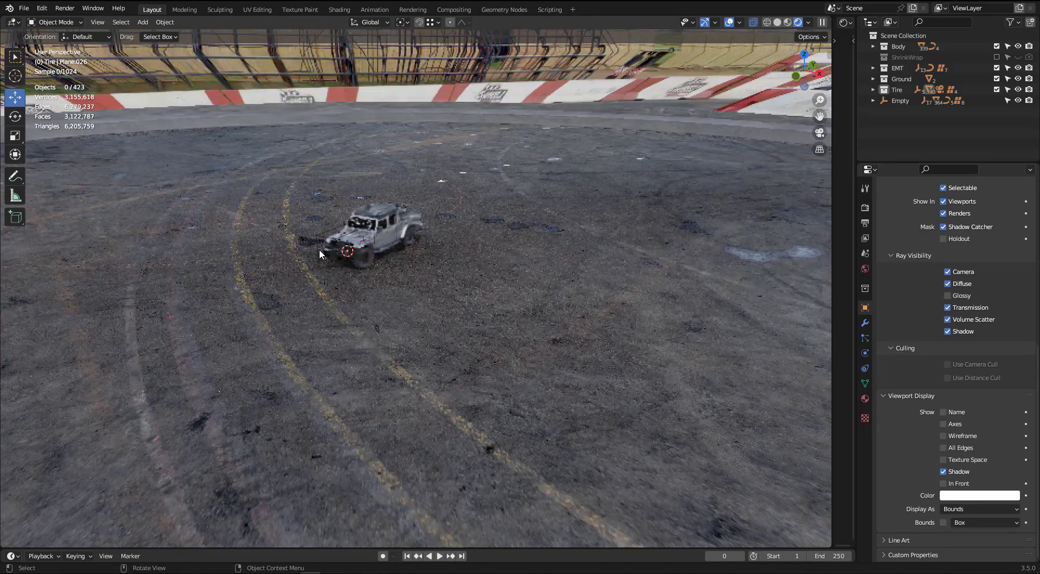
pyautogui.press('b')
pyautogui.click(638, 167)
pyautogui.click(475, 178)
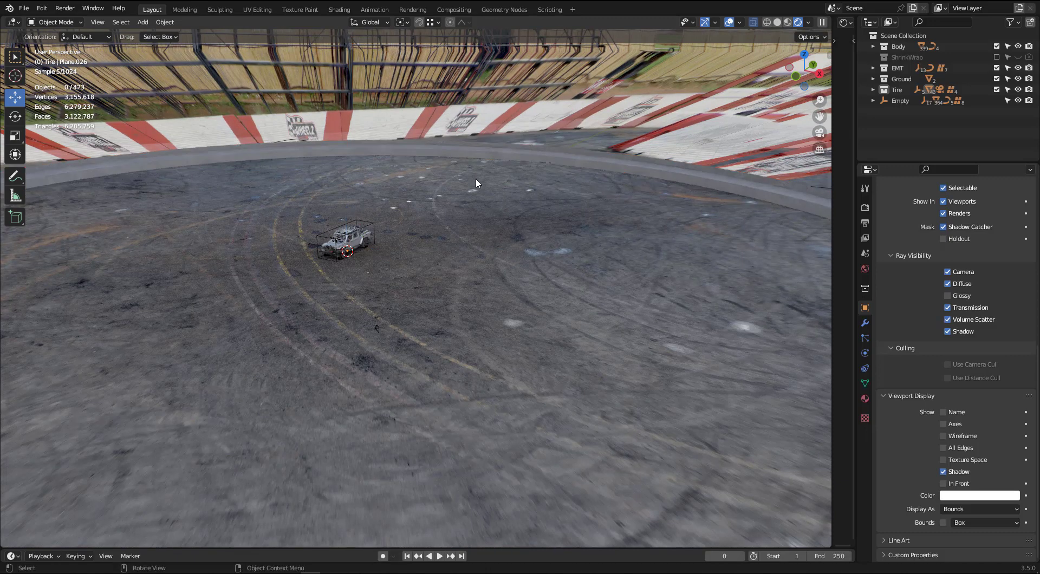
pyautogui.scroll(-5, 476, 179)
pyautogui.click(407, 218)
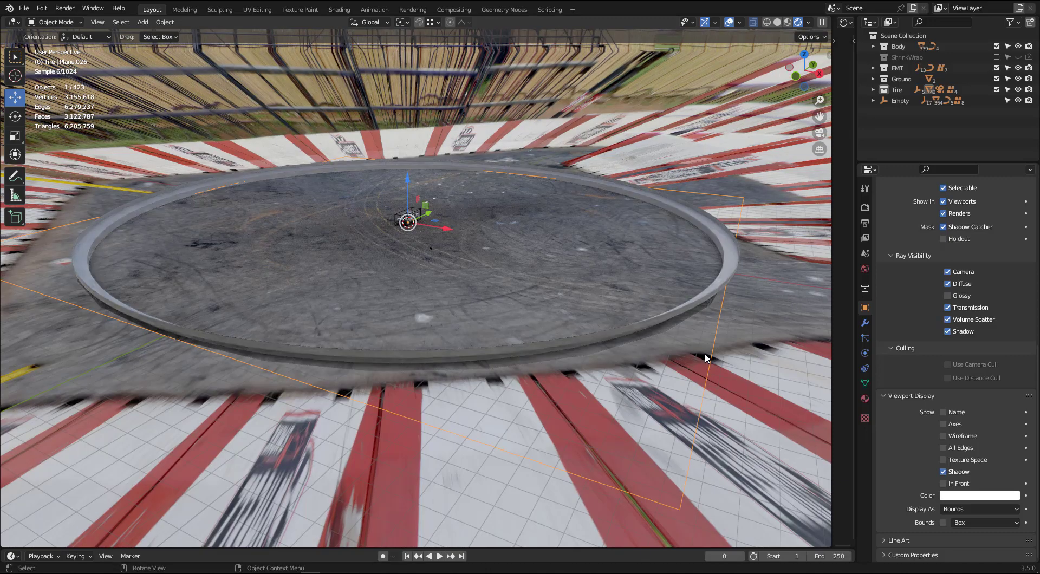
pyautogui.scroll(3, 460, 208)
pyautogui.scroll(5, 460, 208)
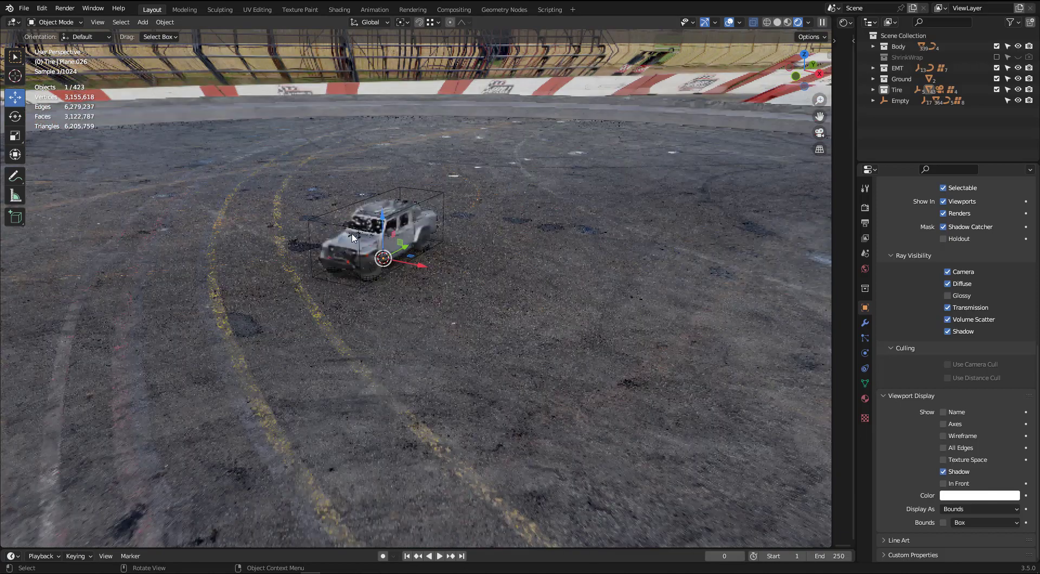
pyautogui.scroll(2, 355, 241)
pyautogui.click(361, 248)
pyautogui.scroll(3, 362, 249)
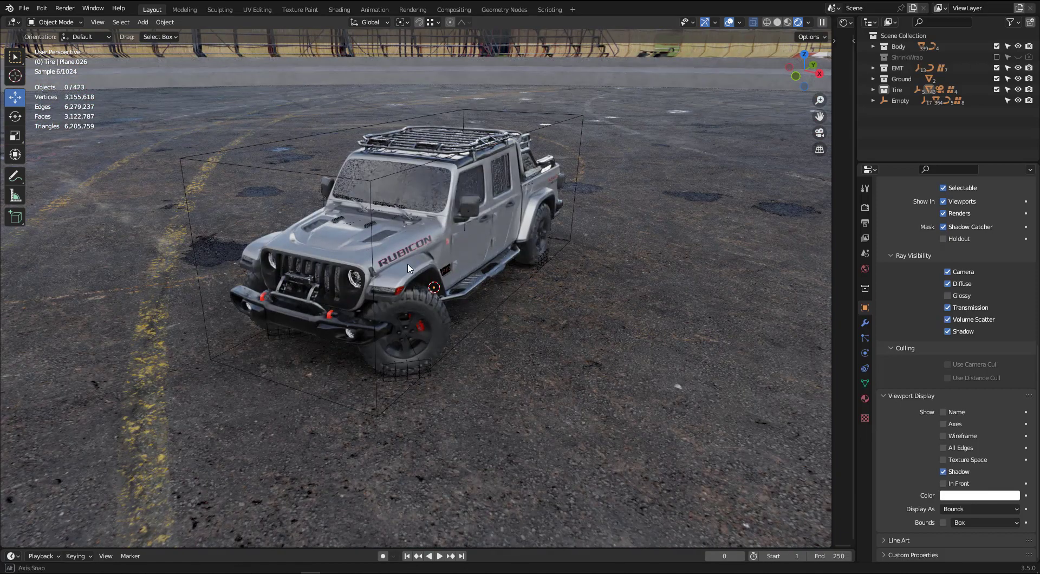
pyautogui.moveTo(413, 271); pyautogui.dragTo(411, 241, button='middle')
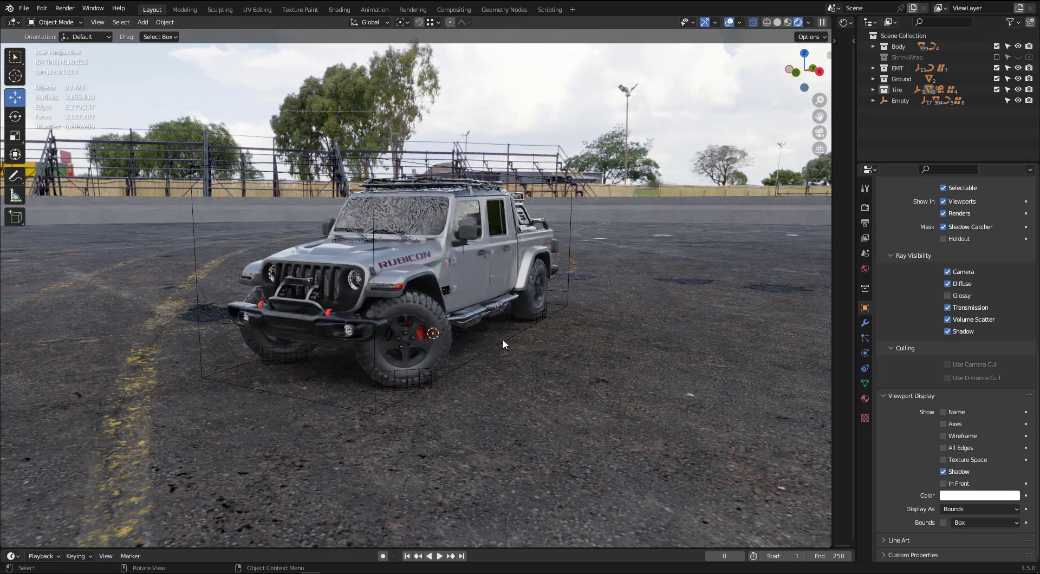
# Render the jeep from the camera view, close the render result, and switch to front orthographic view.
pyautogui.press('KP_0')
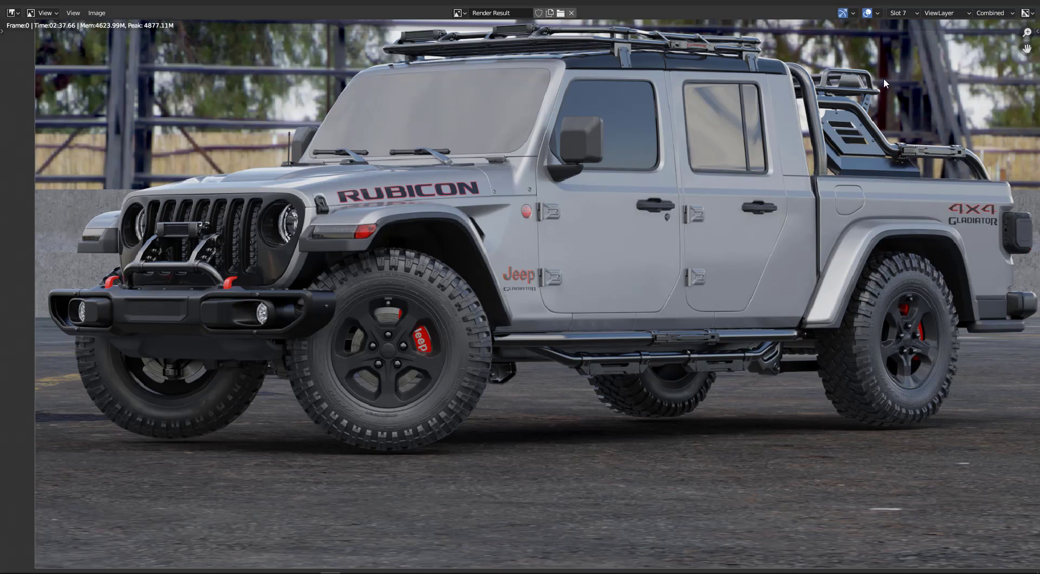
pyautogui.click(1025, 1)
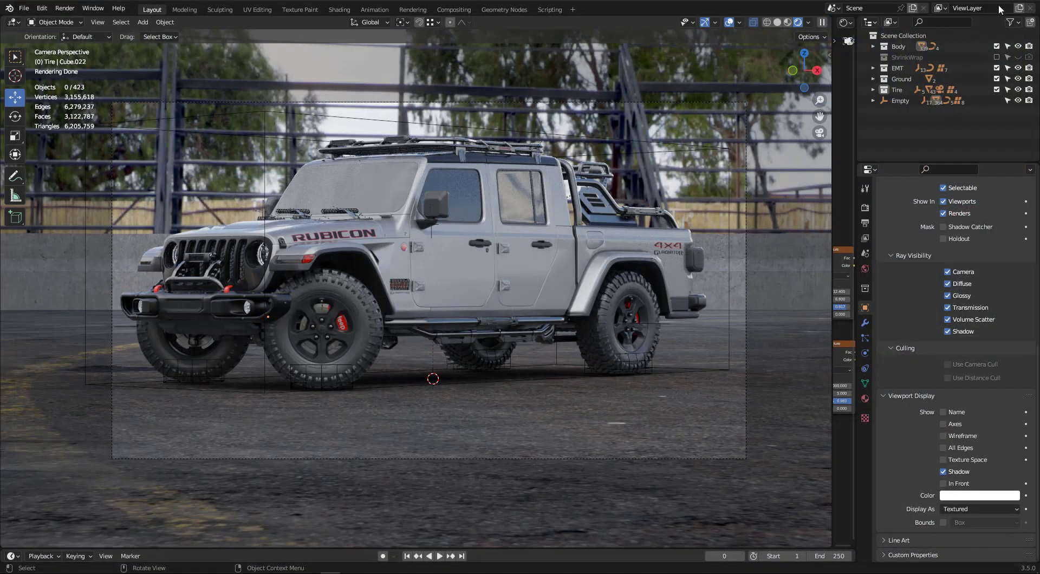
pyautogui.moveTo(359, 404); pyautogui.dragTo(365, 398, button='middle')
pyautogui.scroll(-8, 369, 397)
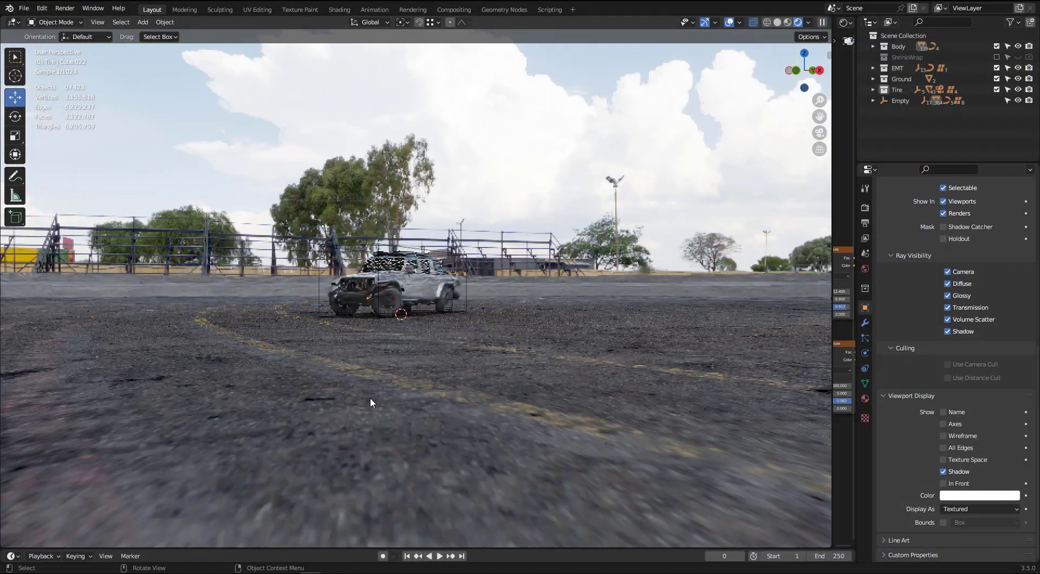
pyautogui.press('KP_1')
# Switch the viewport to solid shading and select the ground plane in front orthographic view.
pyautogui.press('z')
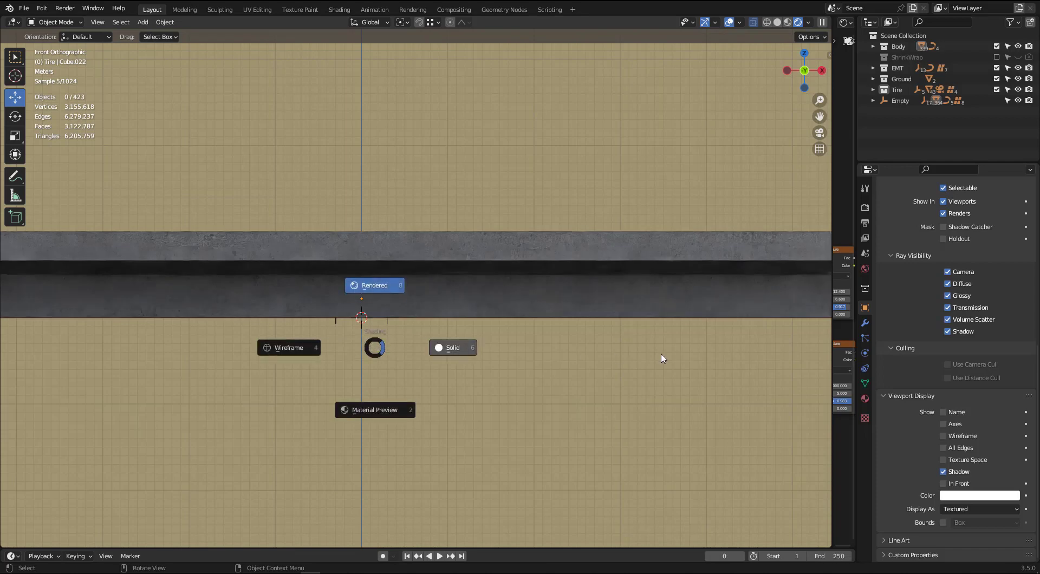
pyautogui.click(660, 358)
pyautogui.moveTo(453, 292)
pyautogui.mouseDown(button='middle')
pyautogui.moveTo(467, 355)
pyautogui.moveTo(401, 292)
pyautogui.moveTo(576, 267)
pyautogui.mouseUp(button='middle')
pyautogui.click(489, 318)
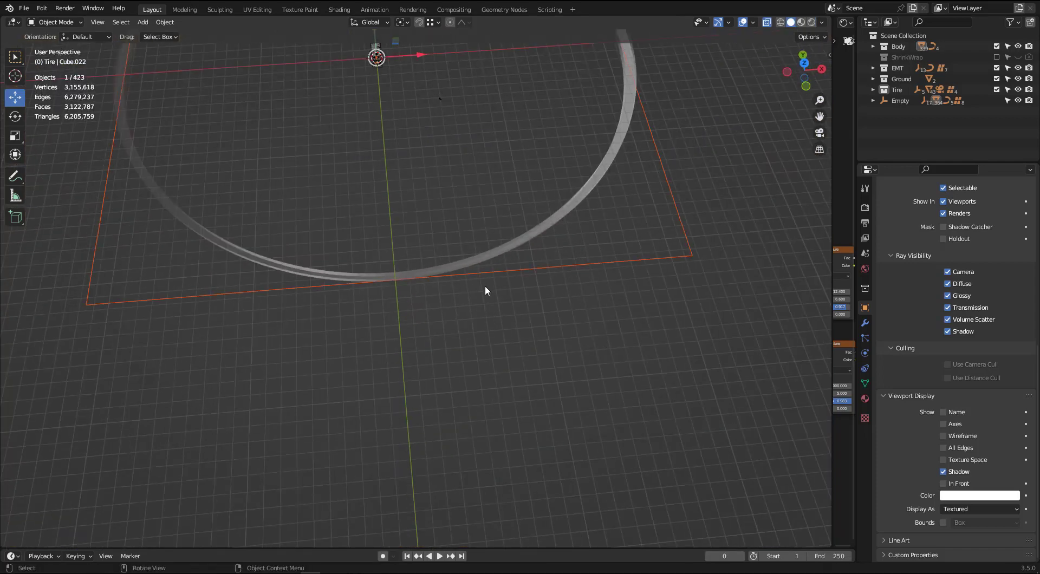
pyautogui.press('KP_1')
pyautogui.scroll(10, 394, 282)
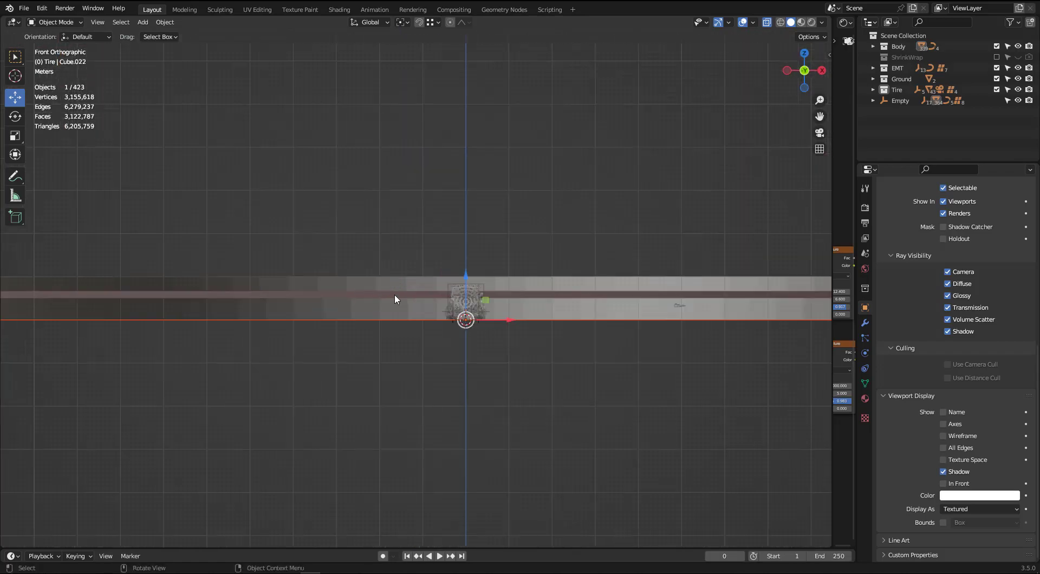
pyautogui.scroll(8, 469, 349)
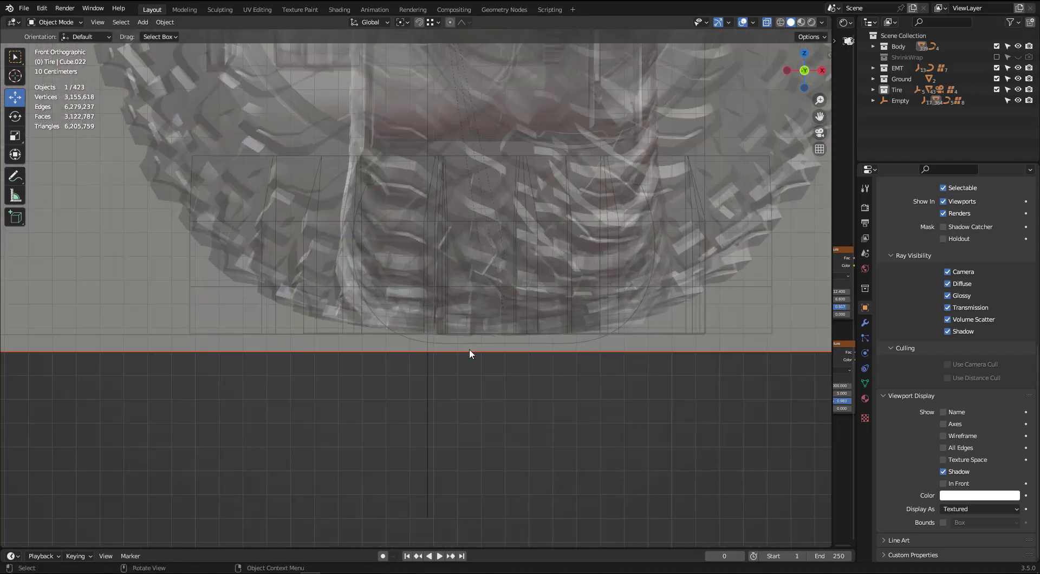
# Raise the ground plane 120.28 mm along Z, then deselect all and turn X-ray off.
pyautogui.press('g')
pyautogui.press('z')
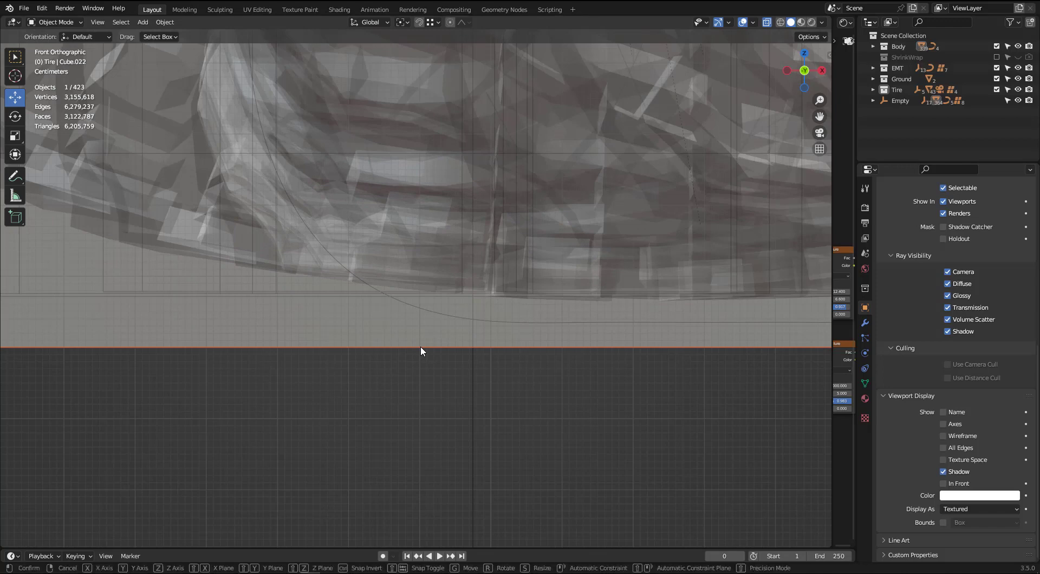
pyautogui.click(422, 260)
pyautogui.scroll(-5, 409, 321)
pyautogui.scroll(-10, 544, 302)
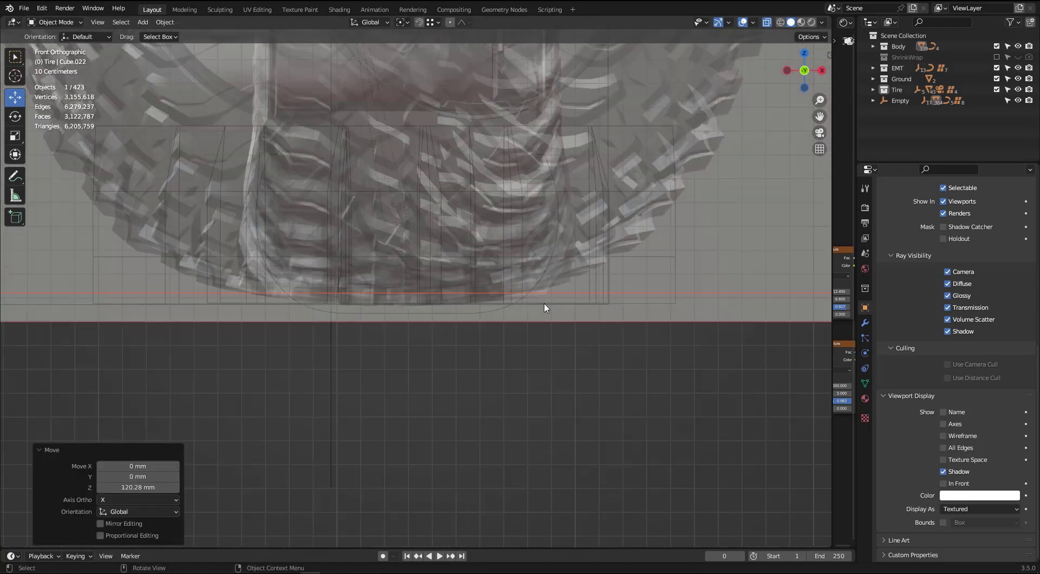
pyautogui.moveTo(486, 244); pyautogui.dragTo(422, 355, button='middle')
pyautogui.scroll(8, 405, 305)
pyautogui.hotkey('alt', 'a')
pyautogui.hotkey('alt', 'z')
pyautogui.scroll(-4, 398, 324)
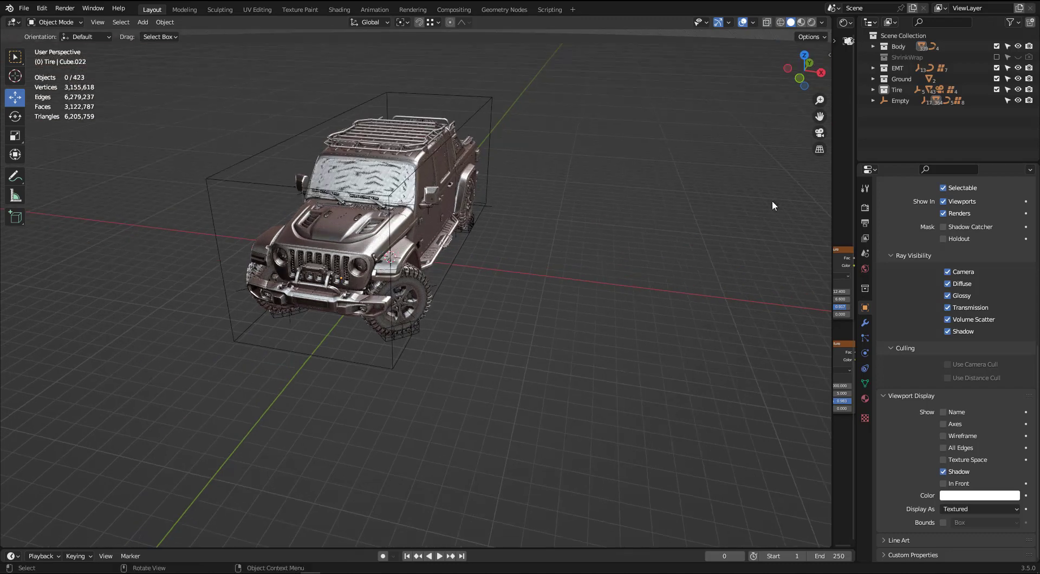
# Select the ground plane and set its Display As back to Textured.
pyautogui.click(967, 509)
pyautogui.scroll(-5, 364, 317)
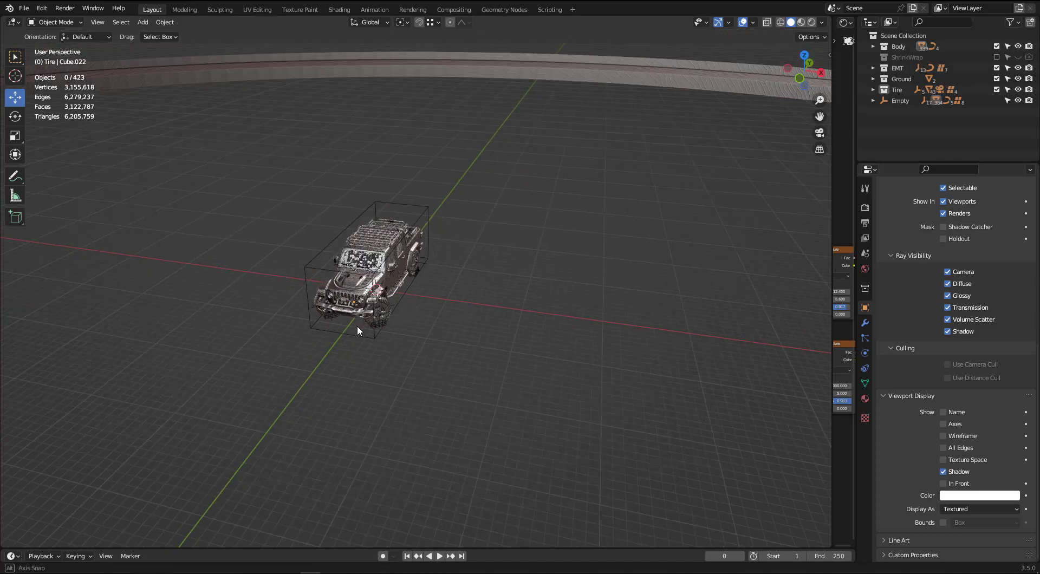
pyautogui.scroll(-3, 356, 311)
pyautogui.click(255, 128)
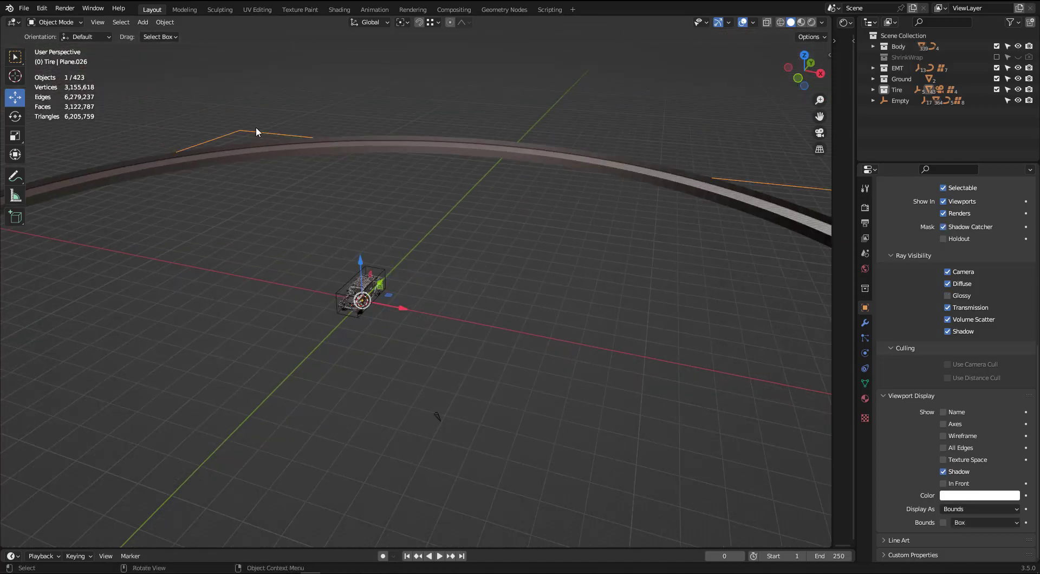
pyautogui.keyDown('ctrl'); pyautogui.moveTo(345, 289); pyautogui.dragTo(380, 383, button='middle'); pyautogui.keyUp('ctrl')
pyautogui.scroll(6, 373, 371)
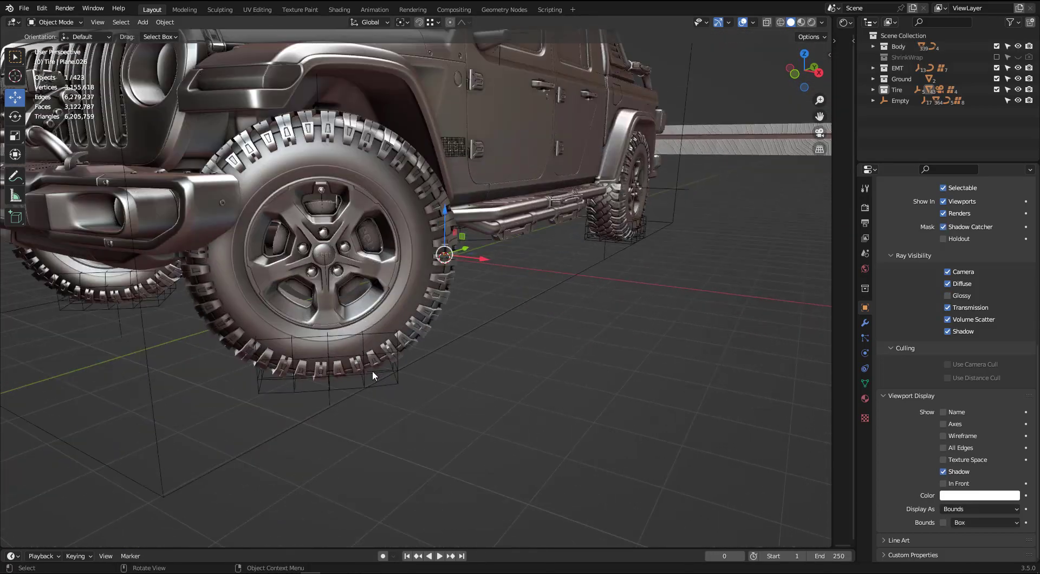
pyautogui.click(965, 509)
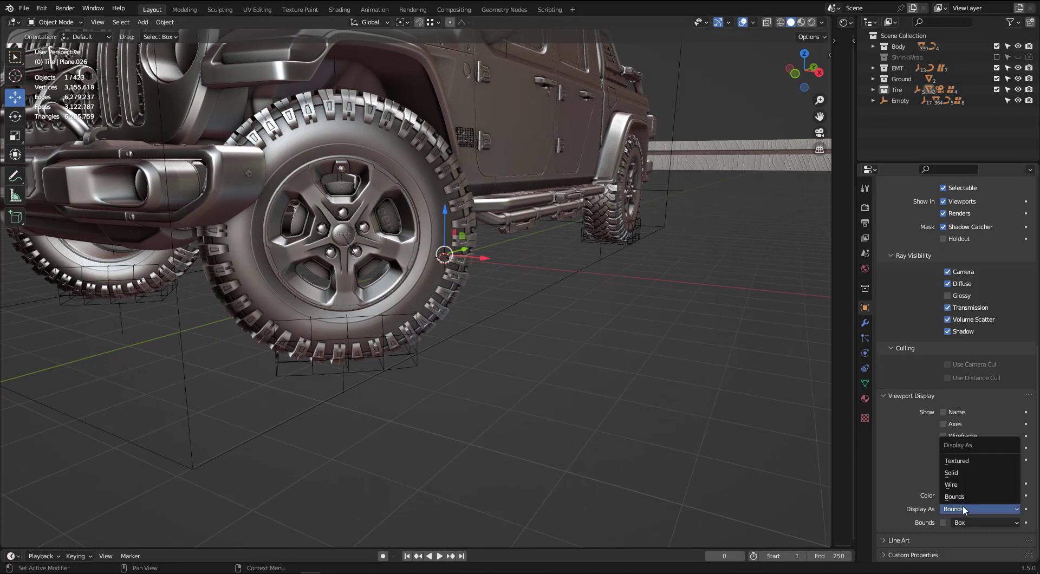
pyautogui.click(970, 463)
pyautogui.scroll(1, 364, 354)
pyautogui.scroll(2, 333, 369)
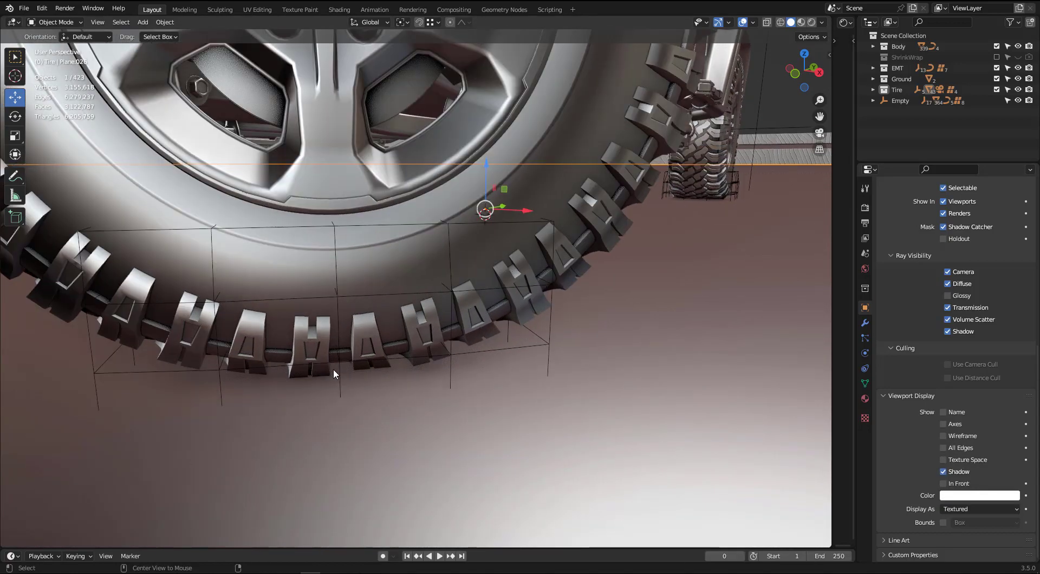
# Lower the ground plane about 17 mm along Z so it meets the wheels.
pyautogui.hotkey('alt', 'a')
pyautogui.moveTo(333, 368); pyautogui.dragTo(371, 347, button='middle')
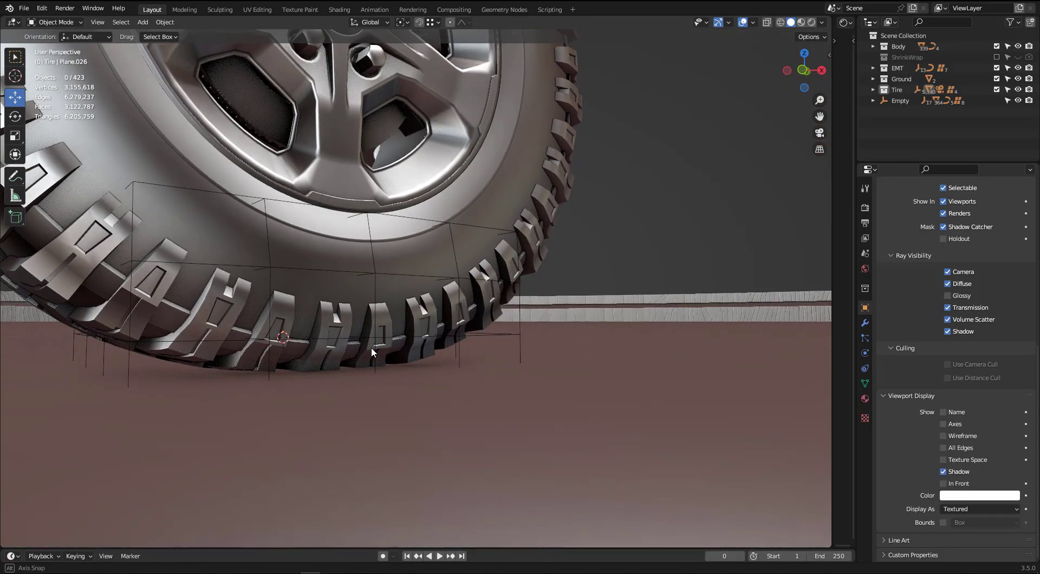
pyautogui.click(365, 404)
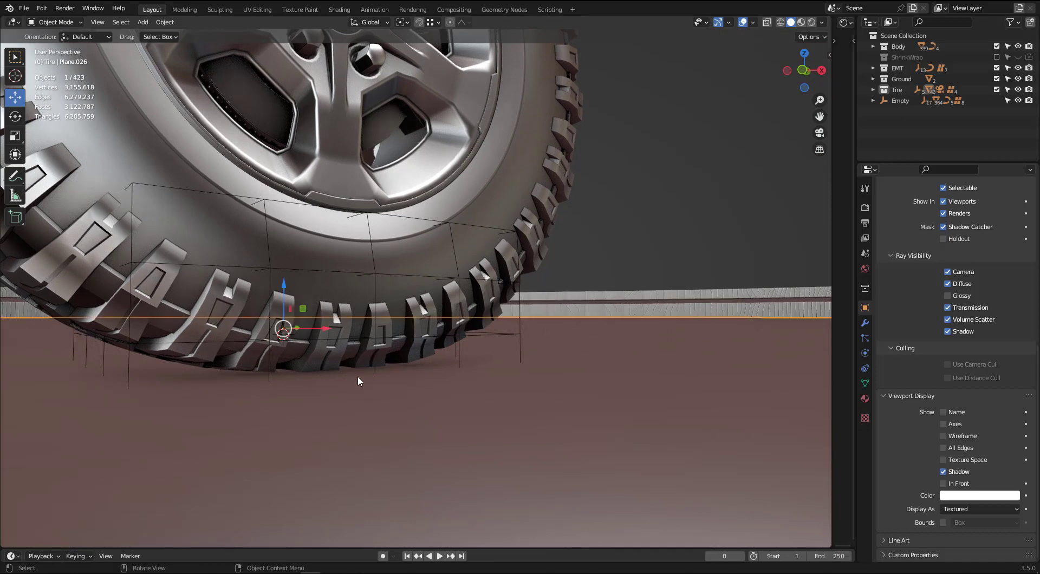
pyautogui.press('g')
pyautogui.press('z')
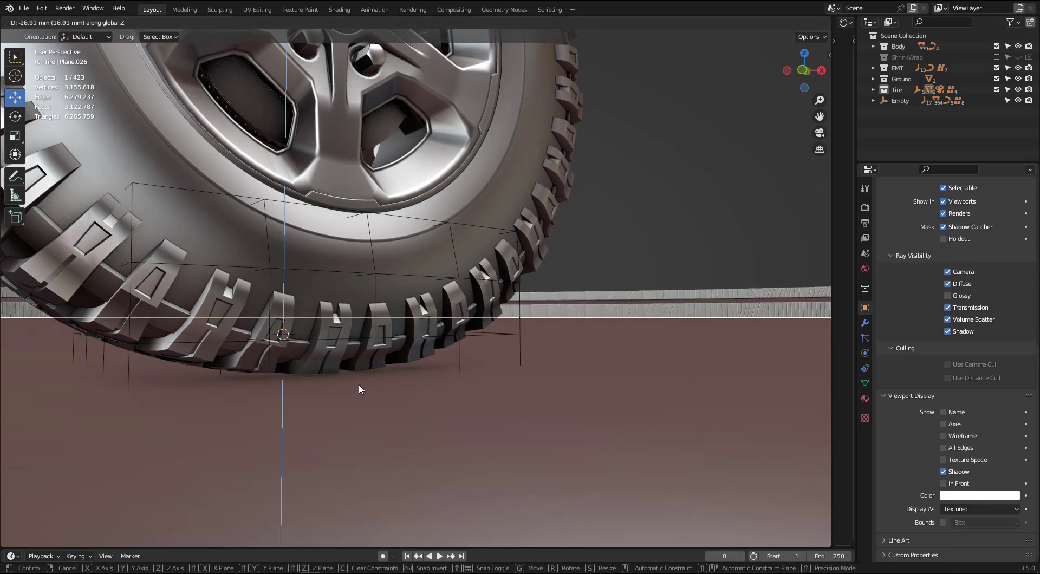
pyautogui.click(358, 384)
pyautogui.moveTo(359, 383); pyautogui.dragTo(357, 360, button='middle')
pyautogui.hotkey('alt', 'a')
pyautogui.moveTo(633, 210); pyautogui.dragTo(578, 290, button='middle')
pyautogui.scroll(-5, 448, 318)
# Set the ground plane's Display As to Bounds and look through the scene camera.
pyautogui.click(569, 330)
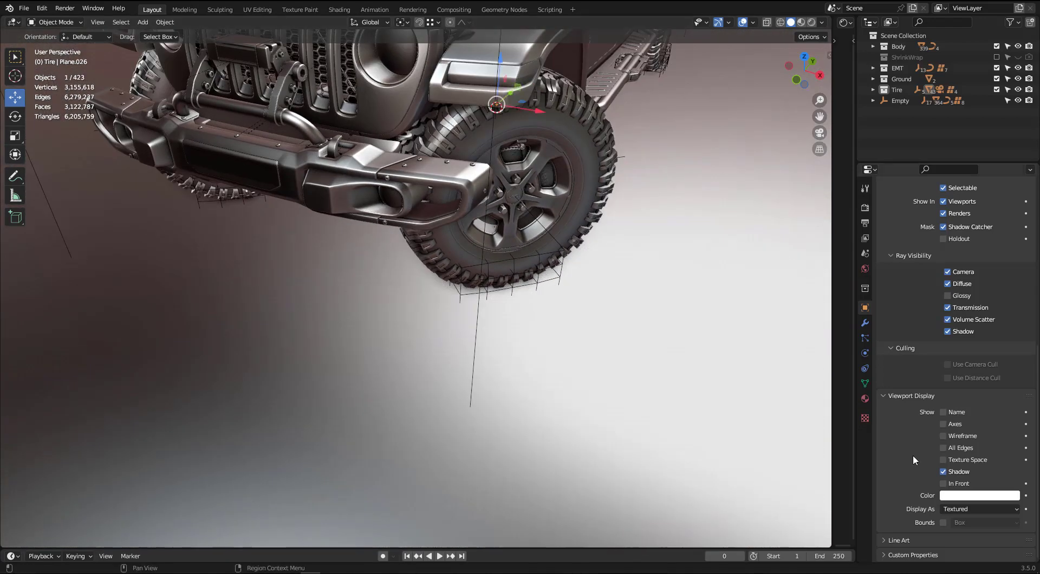
pyautogui.click(967, 509)
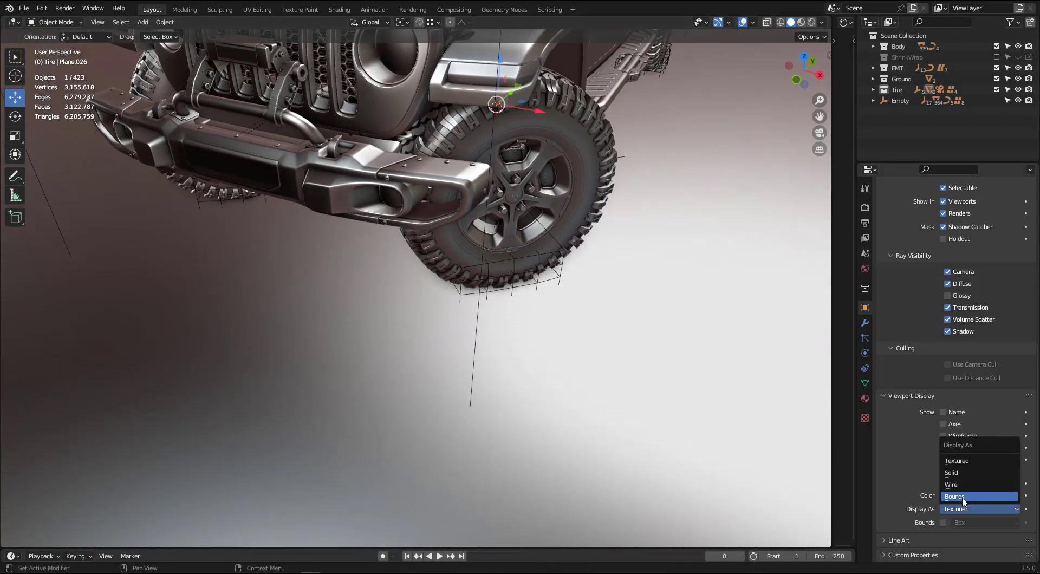
pyautogui.click(962, 499)
pyautogui.scroll(-8, 359, 350)
pyautogui.moveTo(358, 350); pyautogui.dragTo(382, 289, button='middle')
pyautogui.hotkey('alt', 'a')
pyautogui.scroll(4, 382, 289)
pyautogui.press('KP_0')
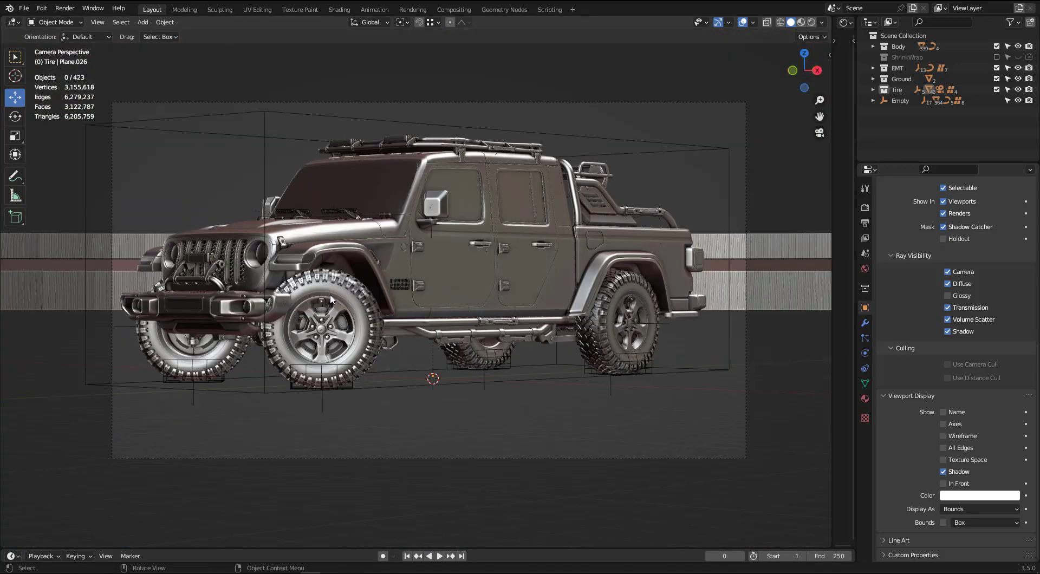
# Render the jeep with F12, close the render, and split the 3D view into two side-by-side areas.
pyautogui.press('F12')
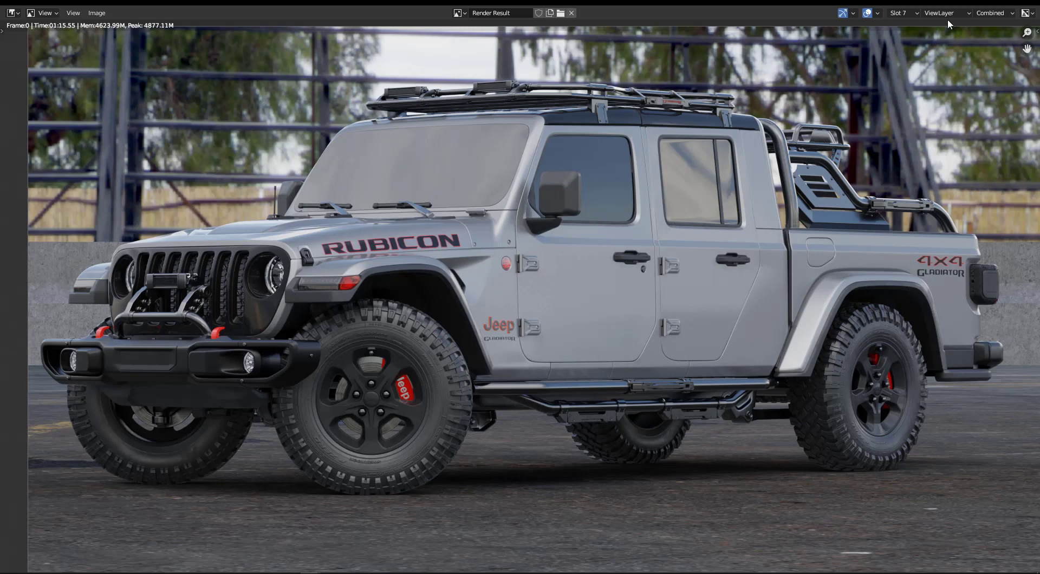
pyautogui.click(1026, 4)
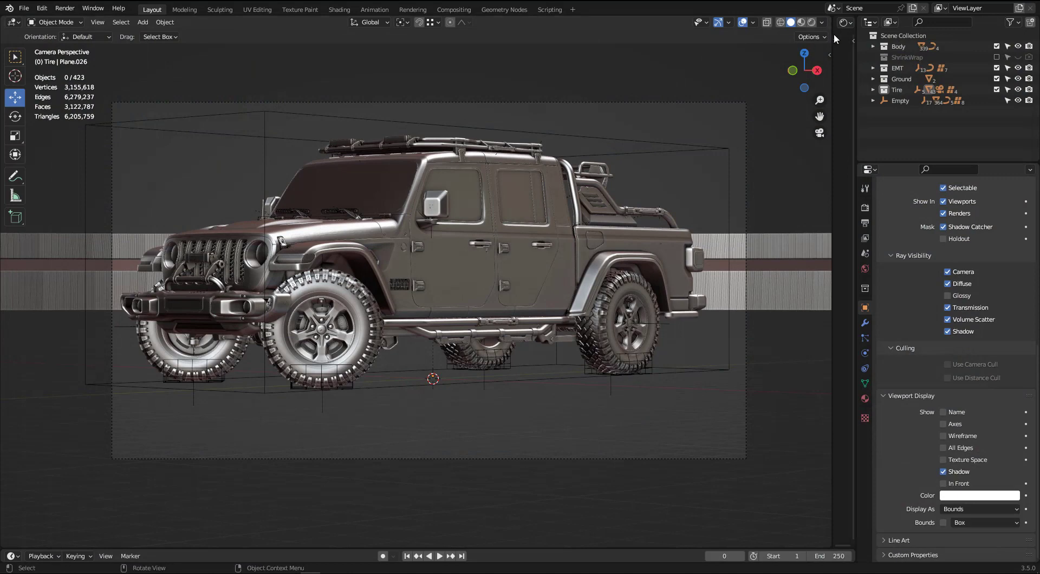
pyautogui.moveTo(833, 54); pyautogui.dragTo(519, 59)
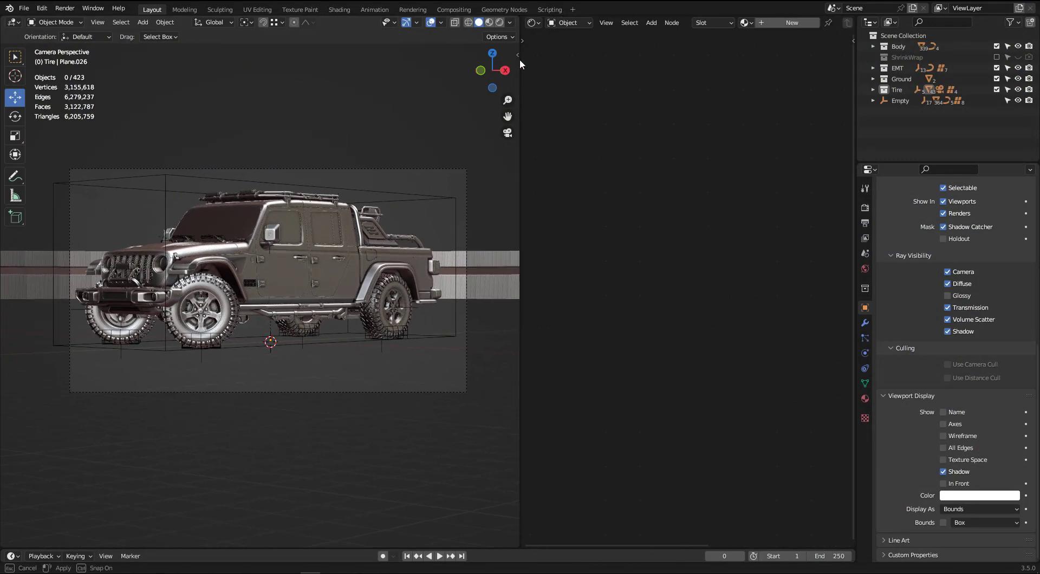
# Change the new area to the Compositor and the 3D view to an Image Editor.
pyautogui.click(531, 24)
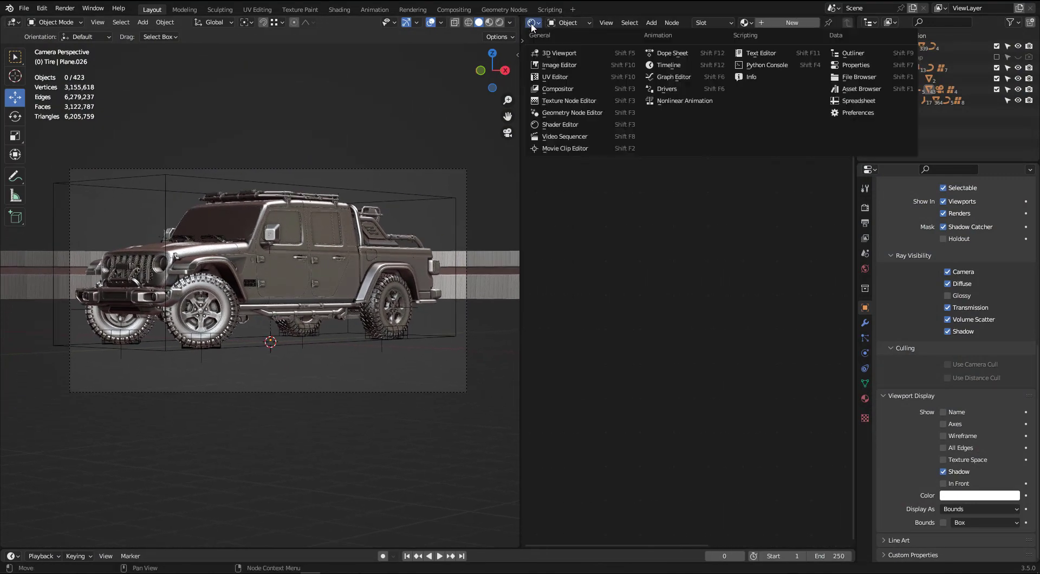
pyautogui.click(558, 89)
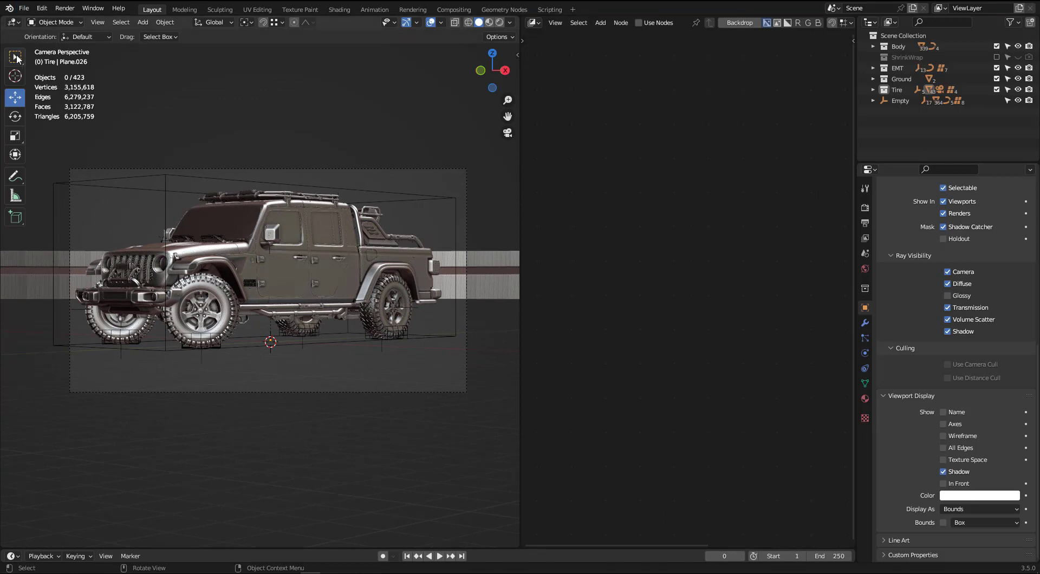
pyautogui.click(14, 23)
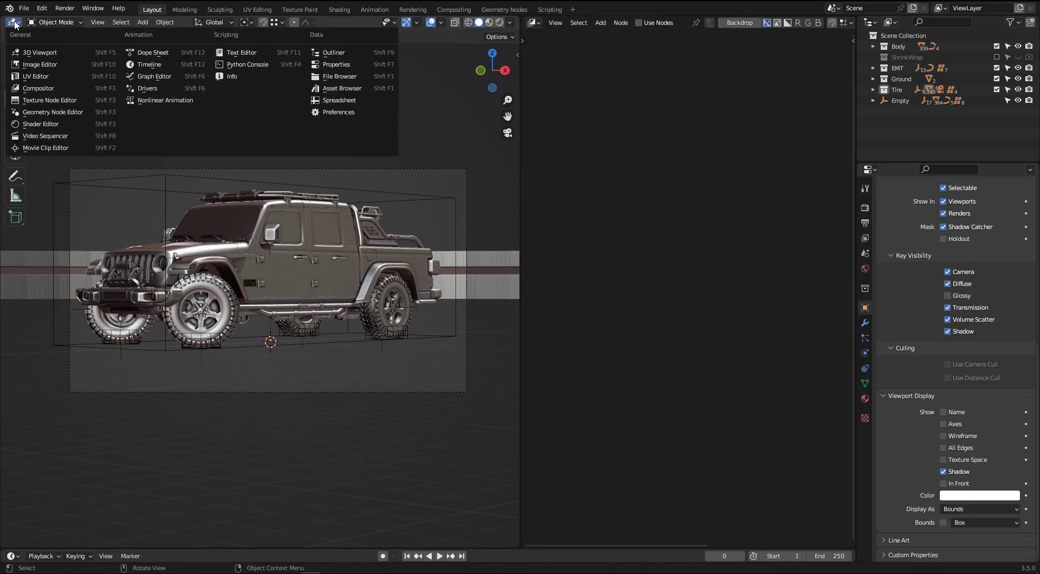
pyautogui.click(39, 63)
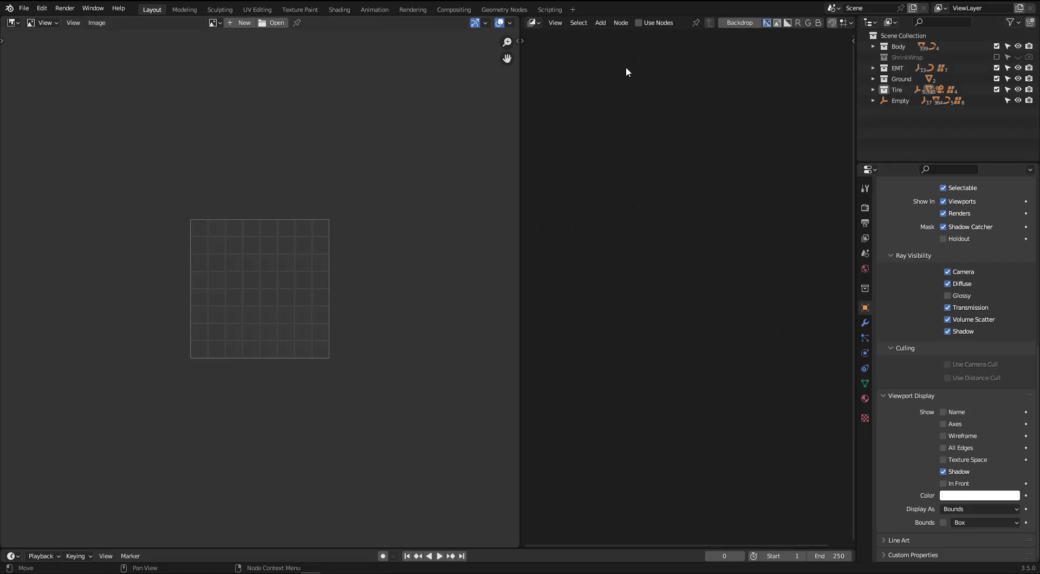
# Enable Use Nodes and spread the Render Layers and Composite nodes apart.
pyautogui.click(638, 22)
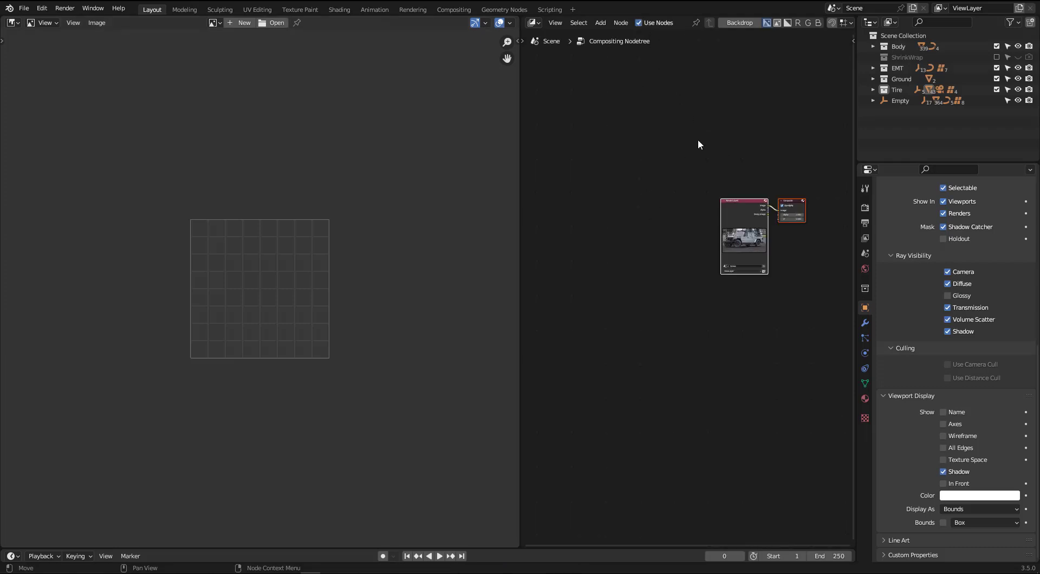
pyautogui.moveTo(740, 221); pyautogui.dragTo(637, 194, button='middle')
pyautogui.scroll(9, 637, 194)
pyautogui.moveTo(622, 199); pyautogui.dragTo(592, 218)
pyautogui.click(672, 221)
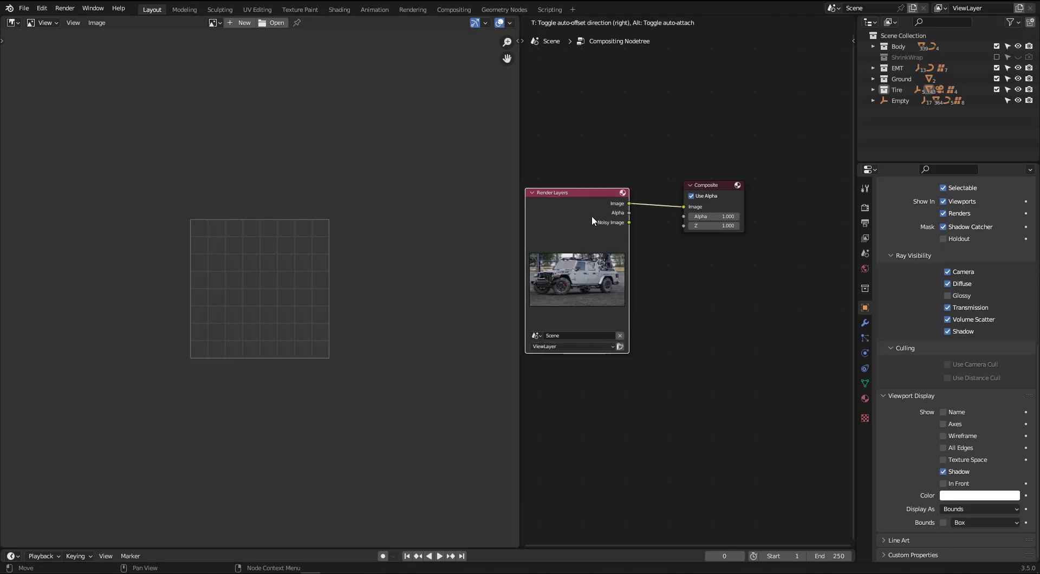
pyautogui.moveTo(612, 193); pyautogui.dragTo(674, 152, button='middle')
pyautogui.scroll(2, 671, 150)
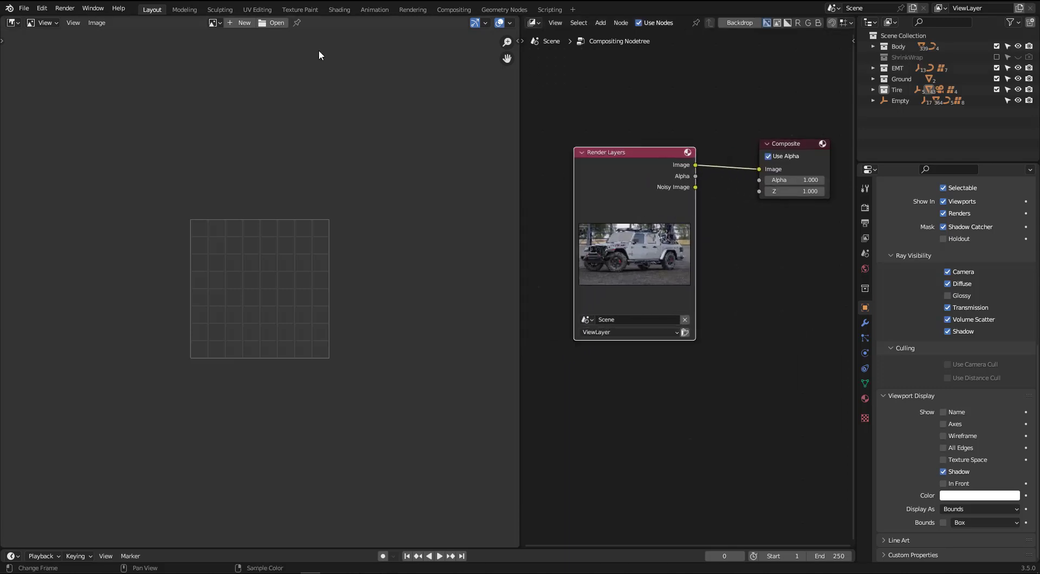
# Show Render Result in the image editor.
pyautogui.click(220, 22)
pyautogui.scroll(-5, 241, 86)
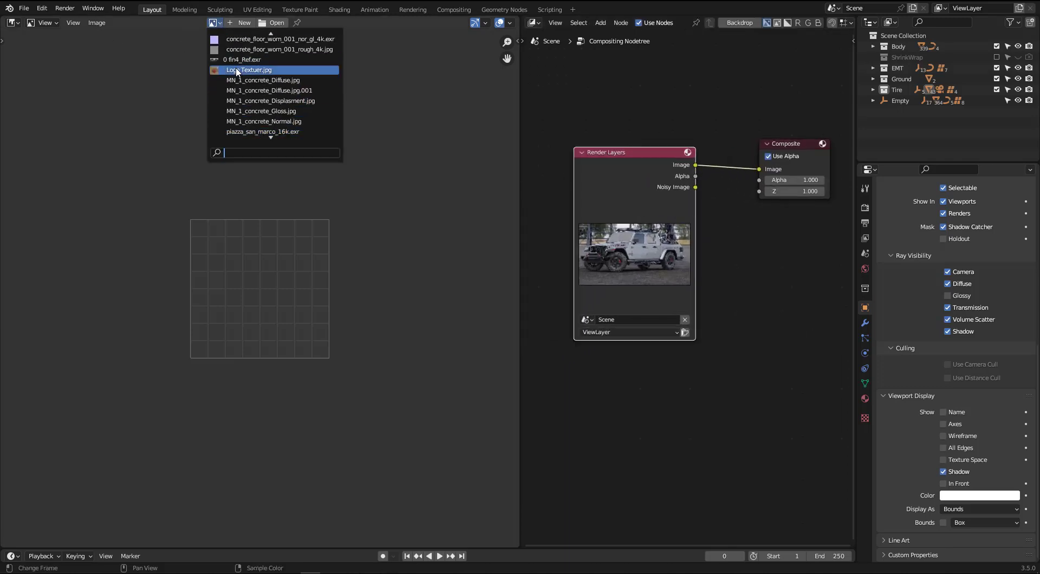
pyautogui.scroll(-3, 244, 105)
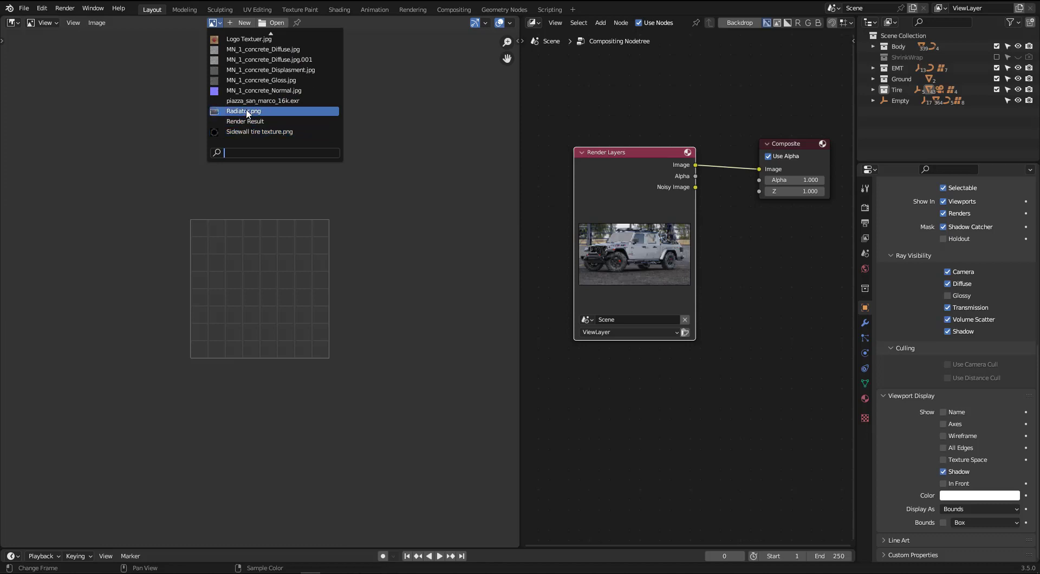
pyautogui.scroll(14, 249, 111)
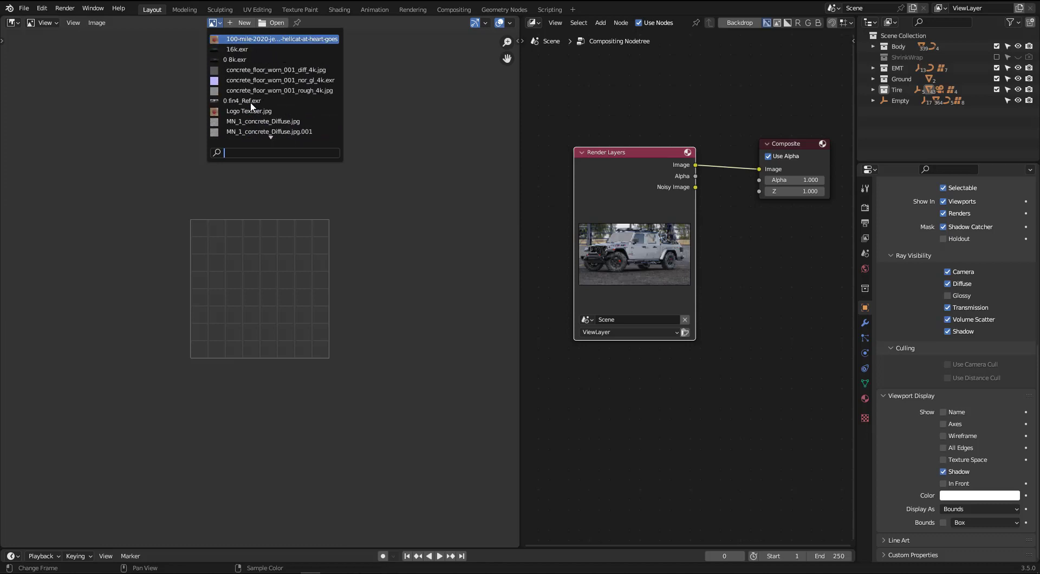
pyautogui.scroll(3, 251, 87)
pyautogui.scroll(-7, 251, 90)
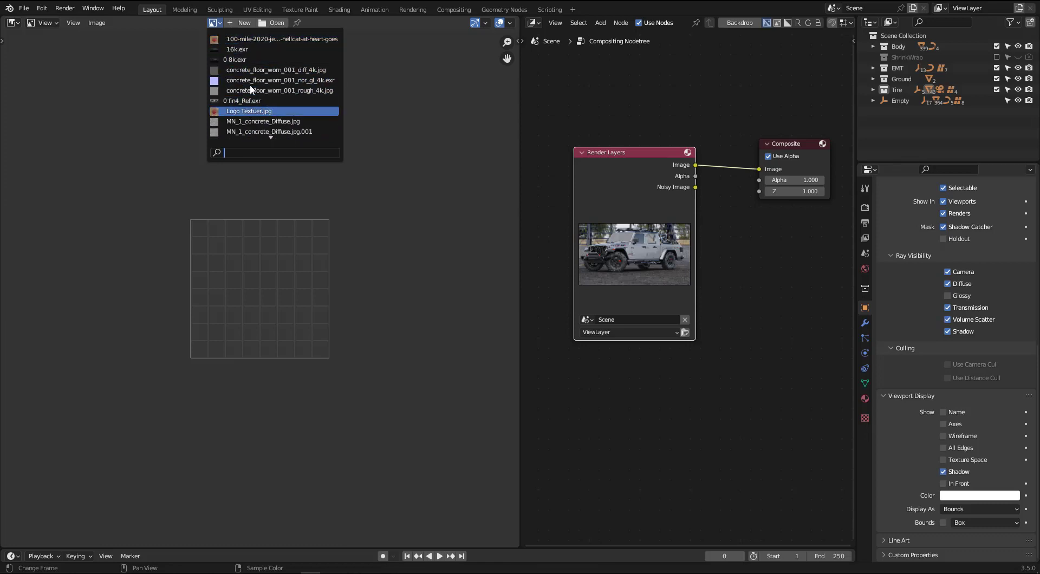
pyautogui.scroll(-3, 251, 89)
pyautogui.scroll(-3, 257, 87)
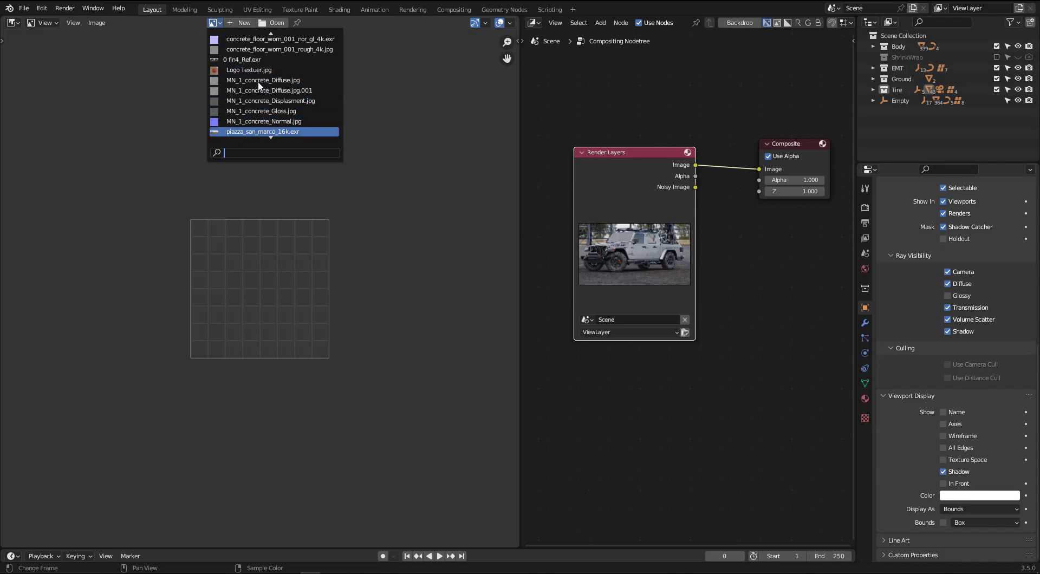
pyautogui.scroll(-3, 259, 86)
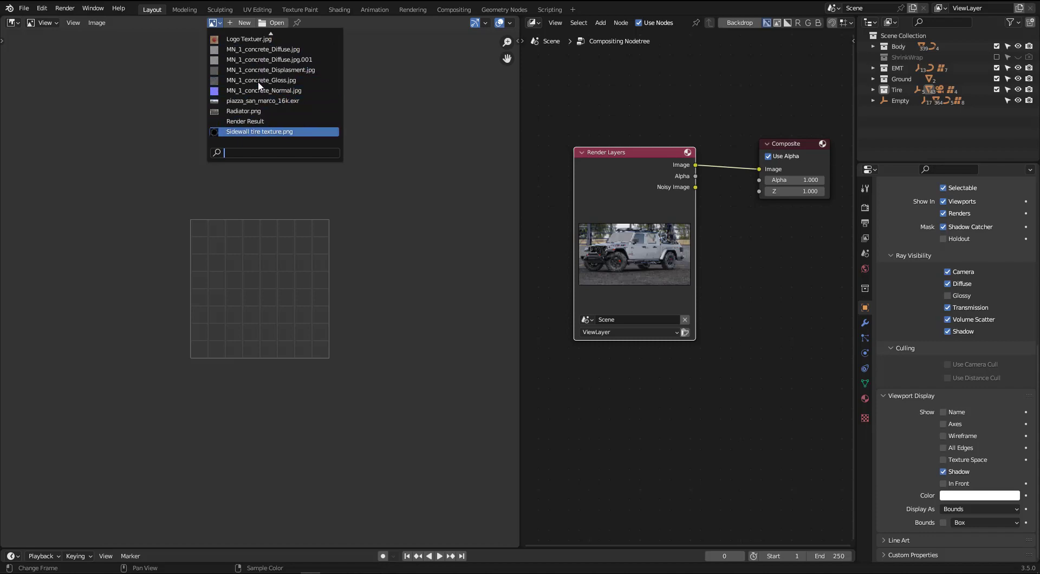
pyautogui.click(255, 121)
# Recentre the node view and move the Composite node right to make room.
pyautogui.scroll(-4, 259, 170)
pyautogui.scroll(2, 281, 173)
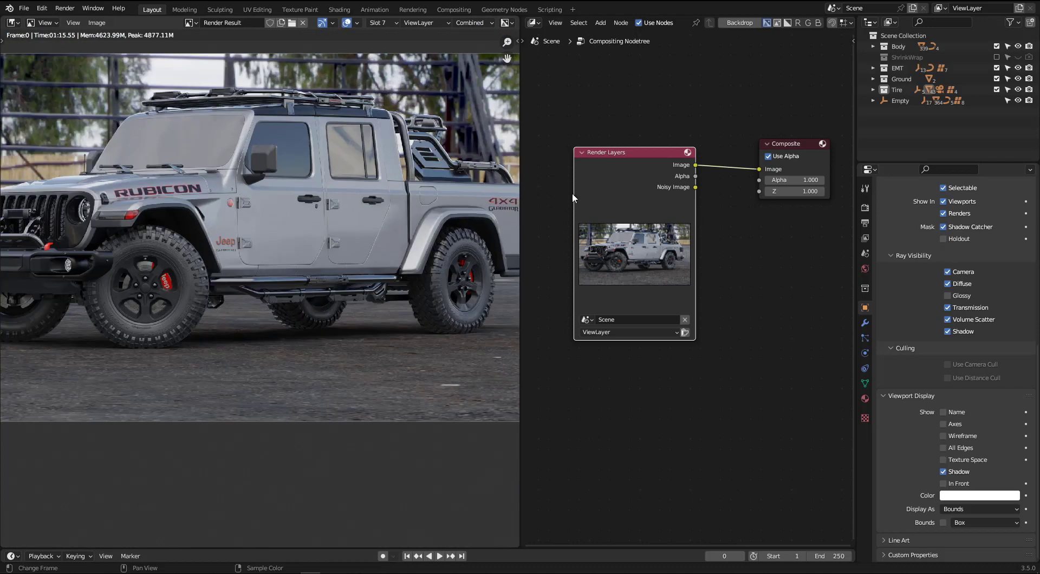
pyautogui.moveTo(700, 118); pyautogui.dragTo(651, 145, button='middle')
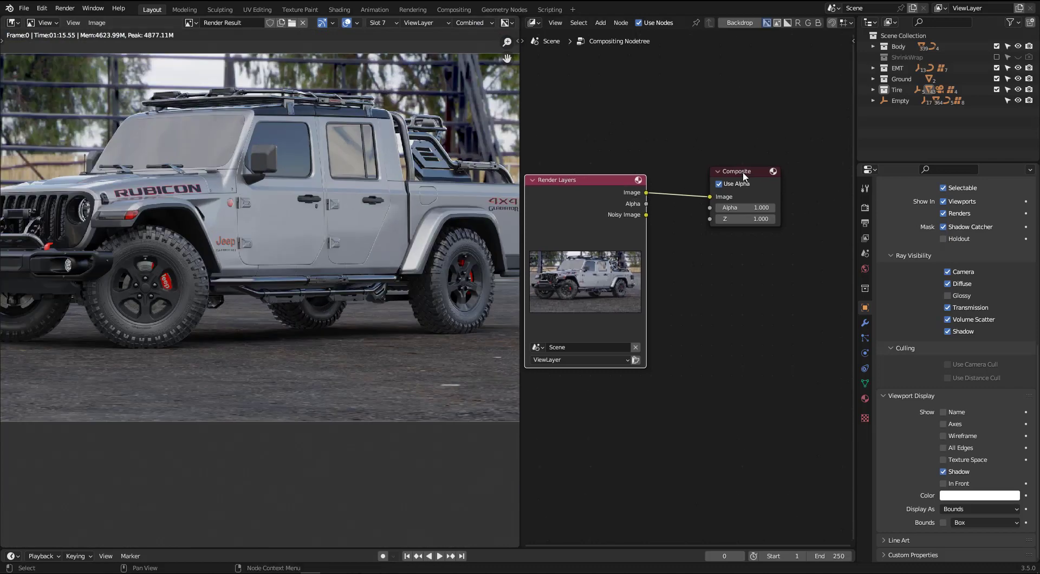
pyautogui.moveTo(744, 175); pyautogui.dragTo(790, 178)
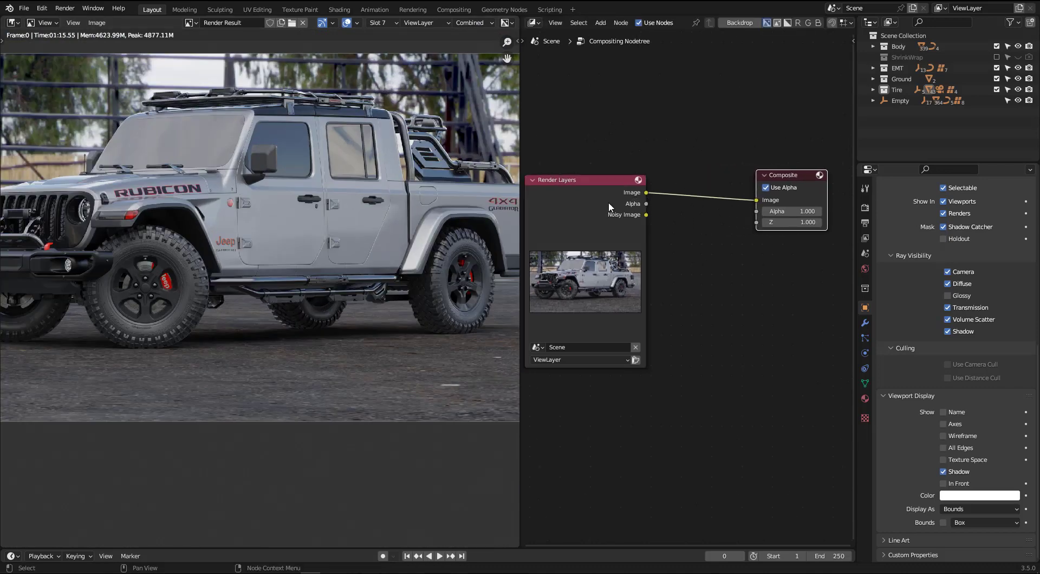
pyautogui.hotkey('ctrl', 'alt', 'g')
pyautogui.moveTo(585, 202)
pyautogui.mouseDown()
pyautogui.moveTo(570, 220)
pyautogui.moveTo(643, 206)
pyautogui.mouseUp()
pyautogui.moveTo(785, 188)
pyautogui.mouseDown()
pyautogui.moveTo(778, 195)
pyautogui.moveTo(823, 211)
pyautogui.mouseUp()
pyautogui.press('Escape')
pyautogui.click(741, 196)
pyautogui.scroll(-5, 741, 196)
pyautogui.moveTo(731, 157); pyautogui.dragTo(630, 167, button='middle')
pyautogui.scroll(3, 670, 196)
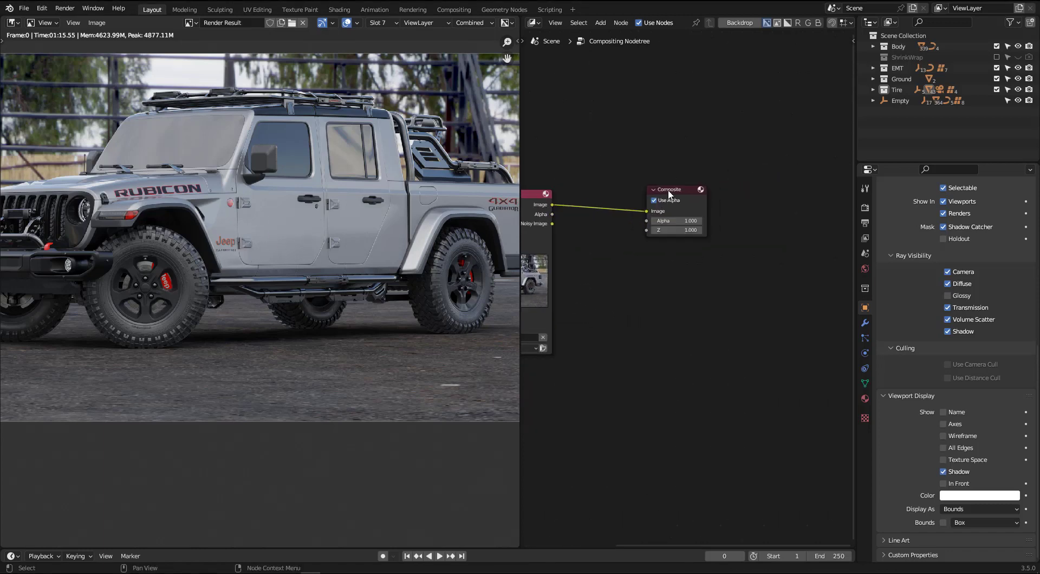
pyautogui.moveTo(669, 194); pyautogui.dragTo(719, 192)
# Add a Time Curve node onto the link, then delete it as unwanted.
pyautogui.hotkey('shift', 'a')
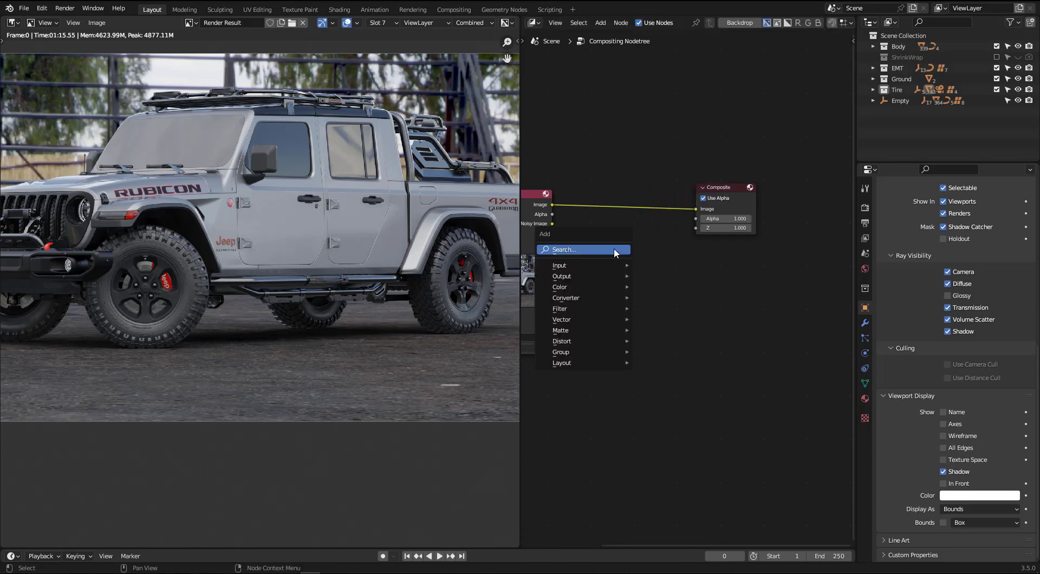
pyautogui.click(611, 248)
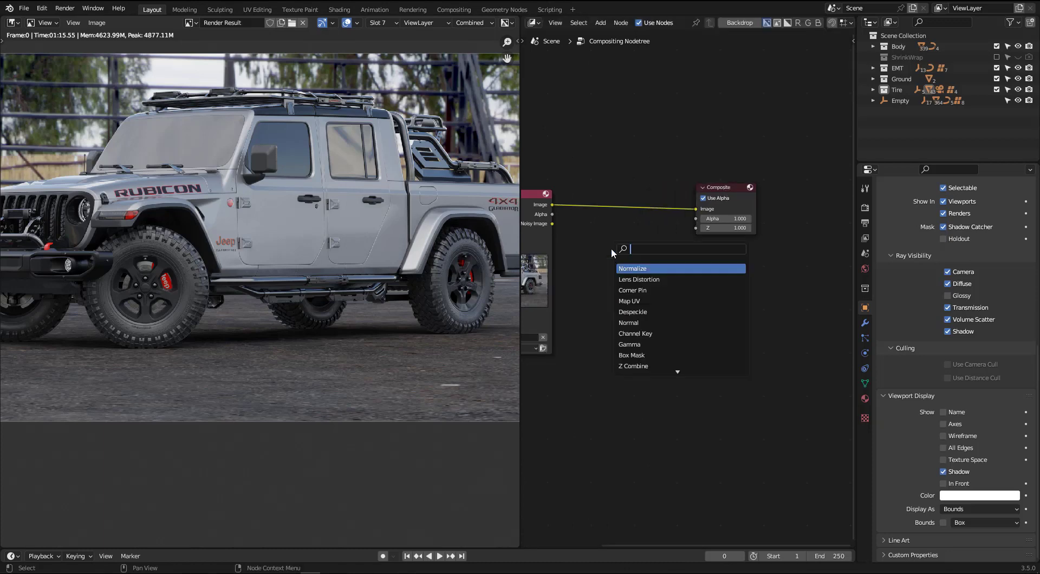
pyautogui.write('time')
pyautogui.press('Return')
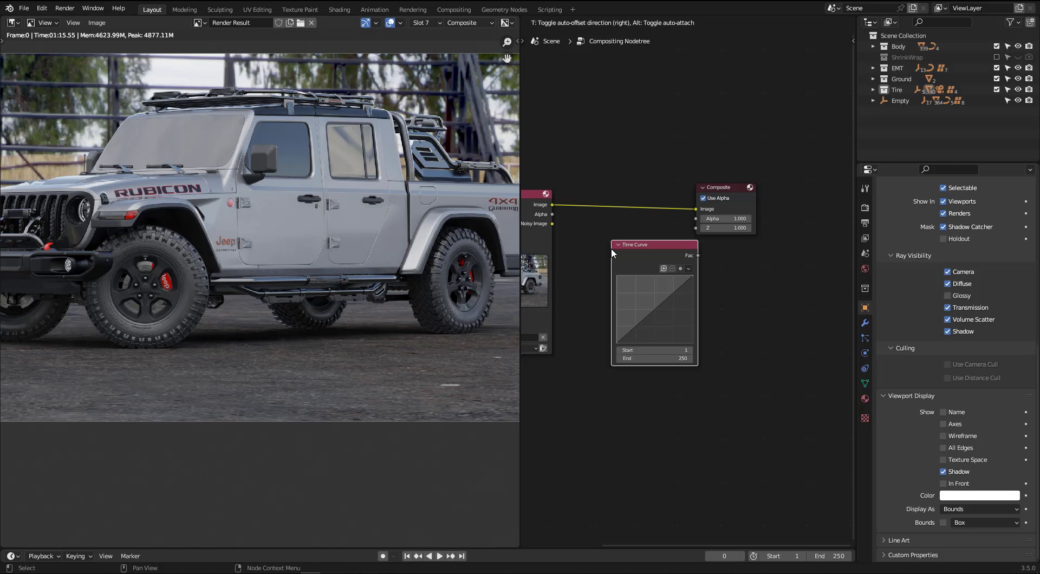
pyautogui.click(574, 168)
pyautogui.scroll(1, 635, 234)
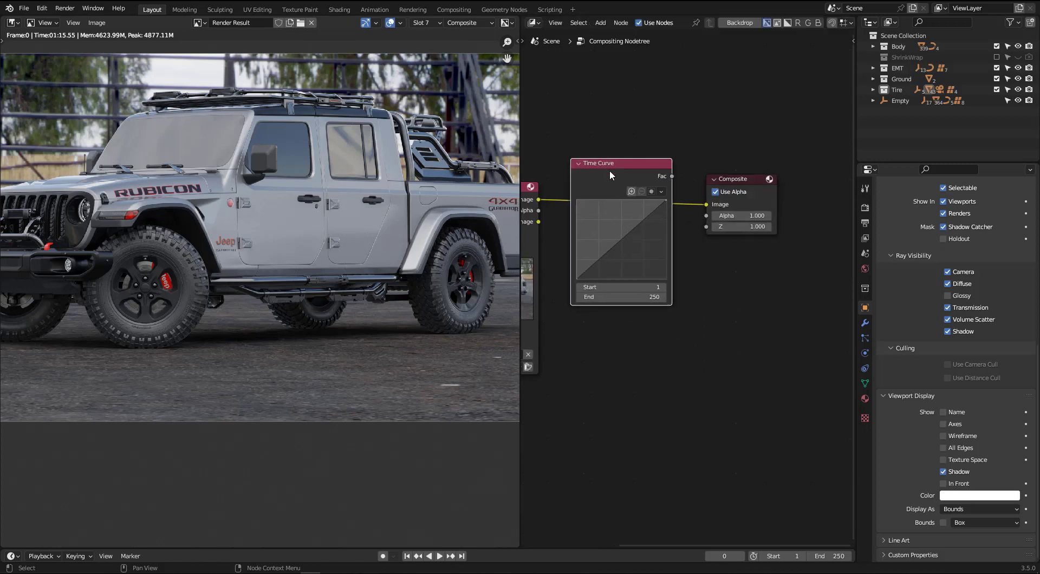
pyautogui.moveTo(609, 174); pyautogui.dragTo(620, 217)
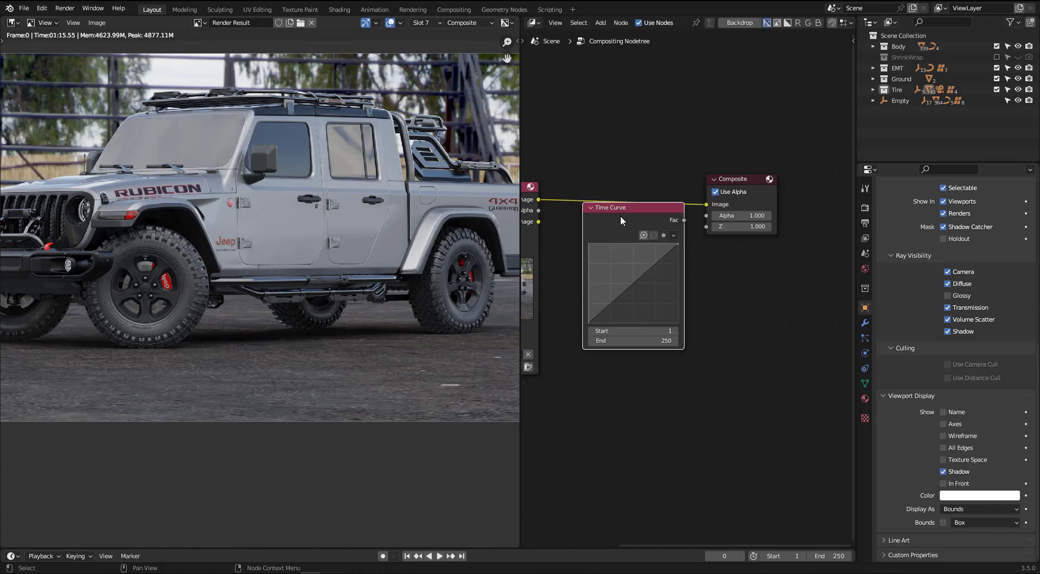
pyautogui.press('x')
# Insert an RGB Curves node on the link before the Composite node.
pyautogui.click(637, 280)
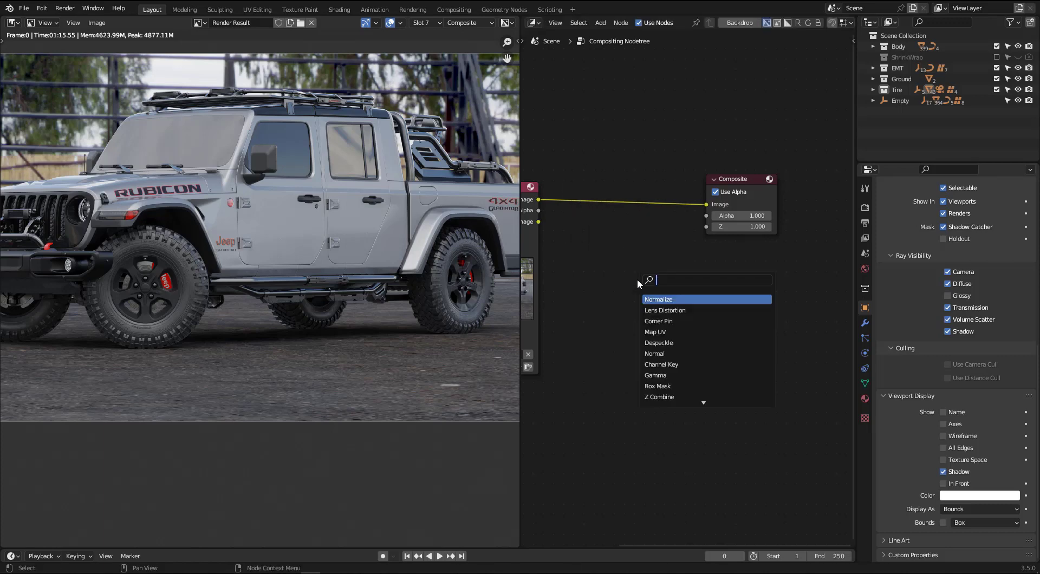
pyautogui.write('rgb')
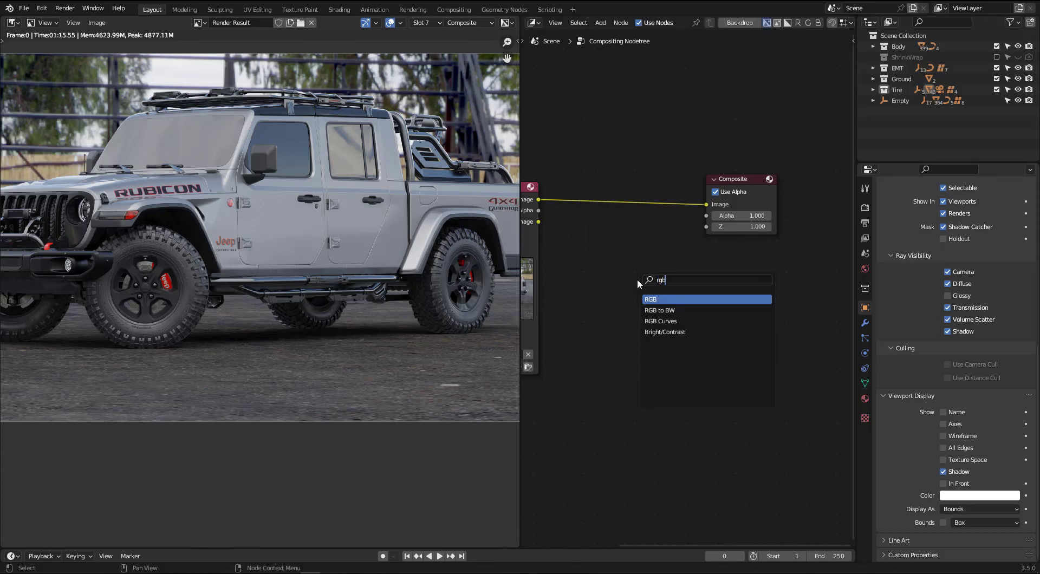
pyautogui.click(661, 321)
pyautogui.click(587, 187)
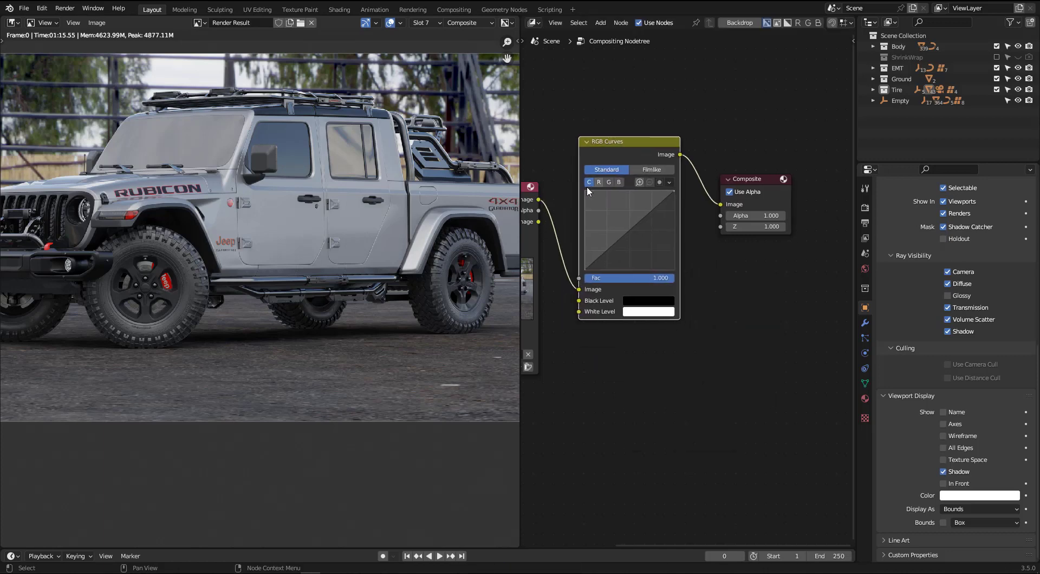
pyautogui.scroll(2, 714, 252)
# Shape the RGB curve into an S: raise the upper point and add a lower point.
pyautogui.moveTo(661, 258)
pyautogui.mouseDown()
pyautogui.moveTo(668, 262)
pyautogui.moveTo(647, 273)
pyautogui.moveTo(666, 247)
pyautogui.moveTo(641, 275)
pyautogui.moveTo(675, 253)
pyautogui.moveTo(646, 276)
pyautogui.moveTo(665, 244)
pyautogui.mouseUp()
pyautogui.click(671, 255)
pyautogui.click(648, 276)
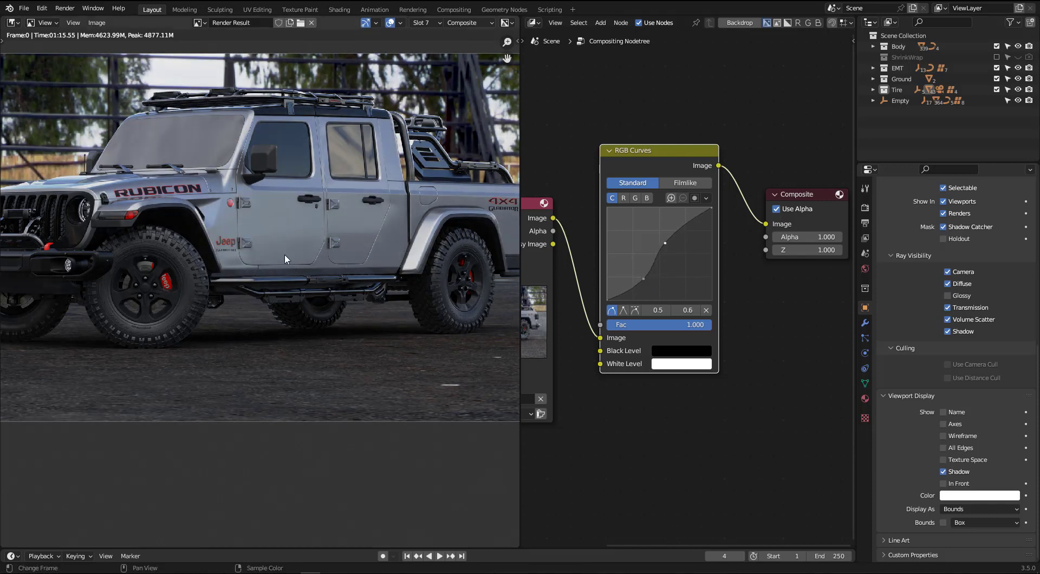
pyautogui.scroll(-1, 279, 251)
pyautogui.scroll(-3, 282, 245)
pyautogui.scroll(4, 284, 238)
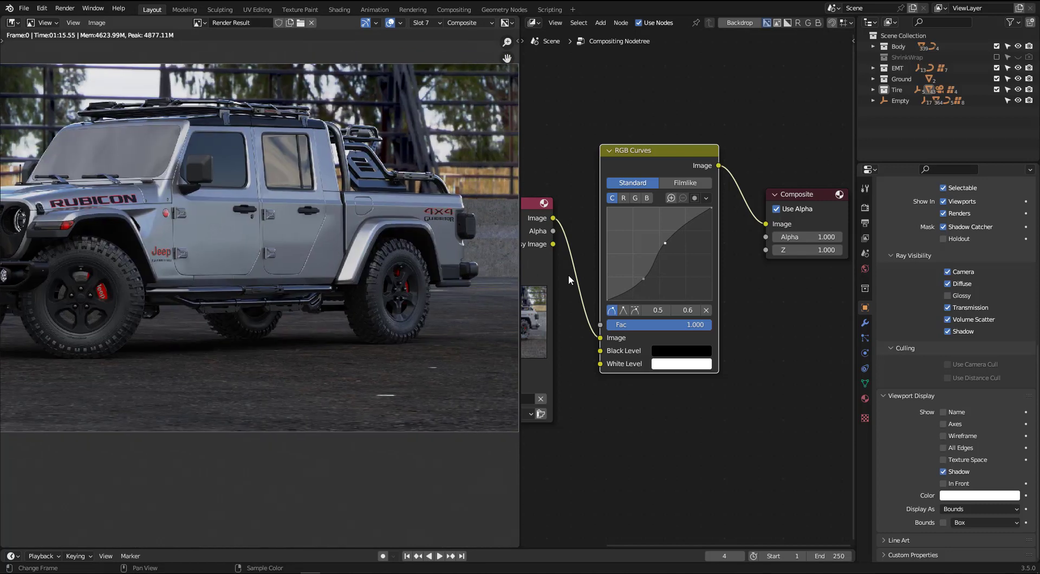
pyautogui.moveTo(664, 241); pyautogui.dragTo(659, 235)
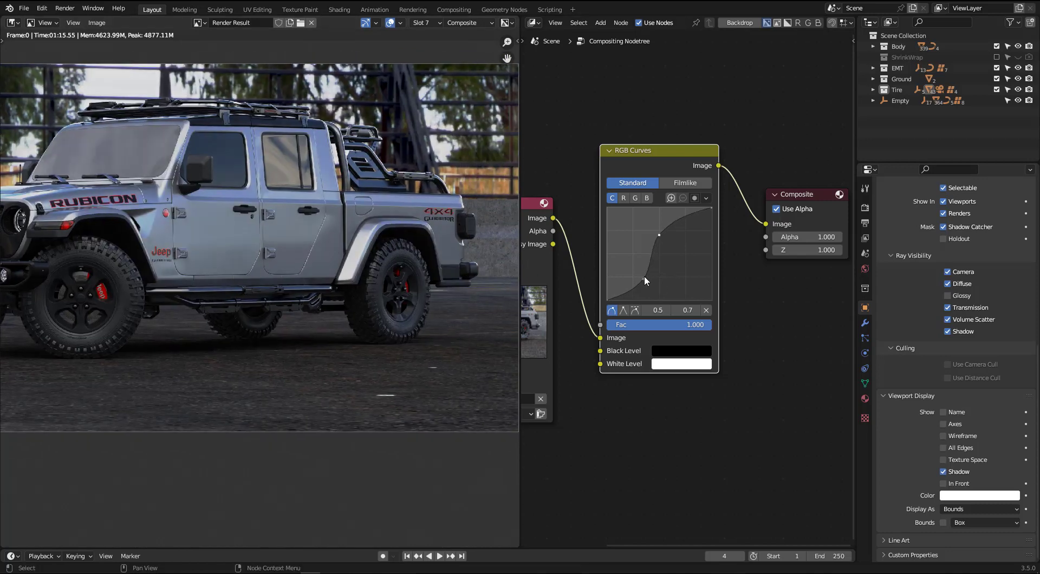
pyautogui.click(641, 274)
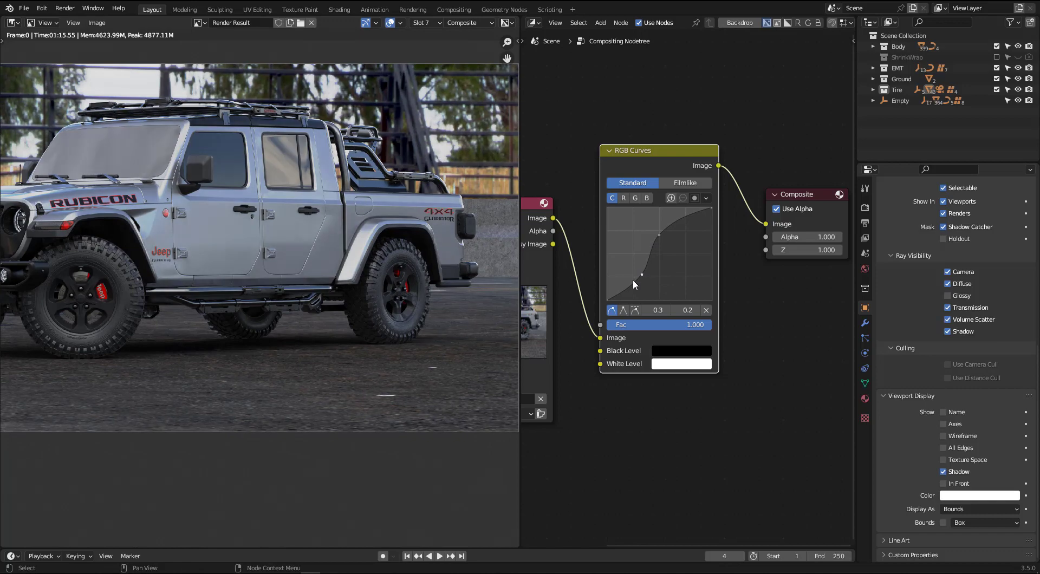
pyautogui.scroll(-2, 290, 240)
pyautogui.scroll(3, 272, 238)
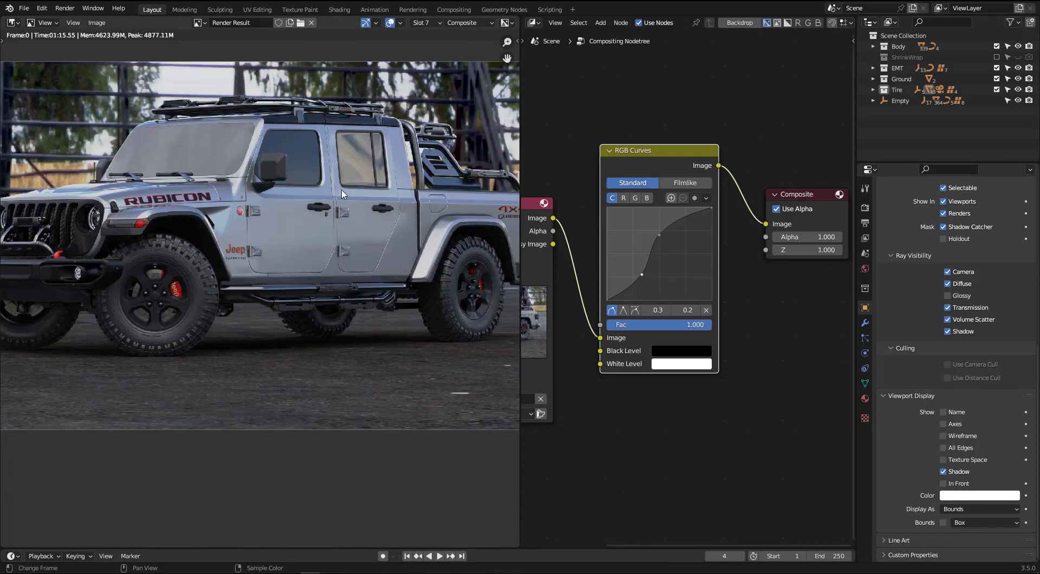
pyautogui.scroll(2, 312, 197)
pyautogui.scroll(-1, 312, 198)
pyautogui.scroll(-2, 243, 198)
# Move the Composite and RGB Curves nodes right to make room for another node.
pyautogui.moveTo(754, 282); pyautogui.dragTo(644, 289, button='middle')
pyautogui.moveTo(688, 207); pyautogui.dragTo(822, 207)
pyautogui.scroll(-4, 715, 230)
pyautogui.moveTo(685, 243); pyautogui.dragTo(751, 248, button='middle')
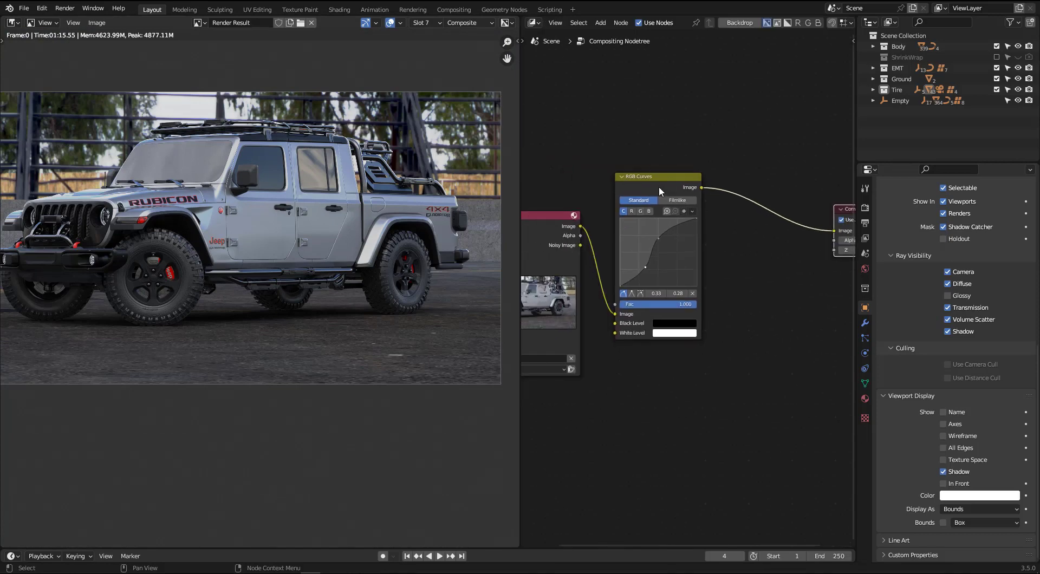
pyautogui.moveTo(669, 187); pyautogui.dragTo(789, 200)
# Insert a Color Balance node between Render Layers and RGB Curves, discarding a mistaken Color Correction node.
pyautogui.hotkey('shift', 'a')
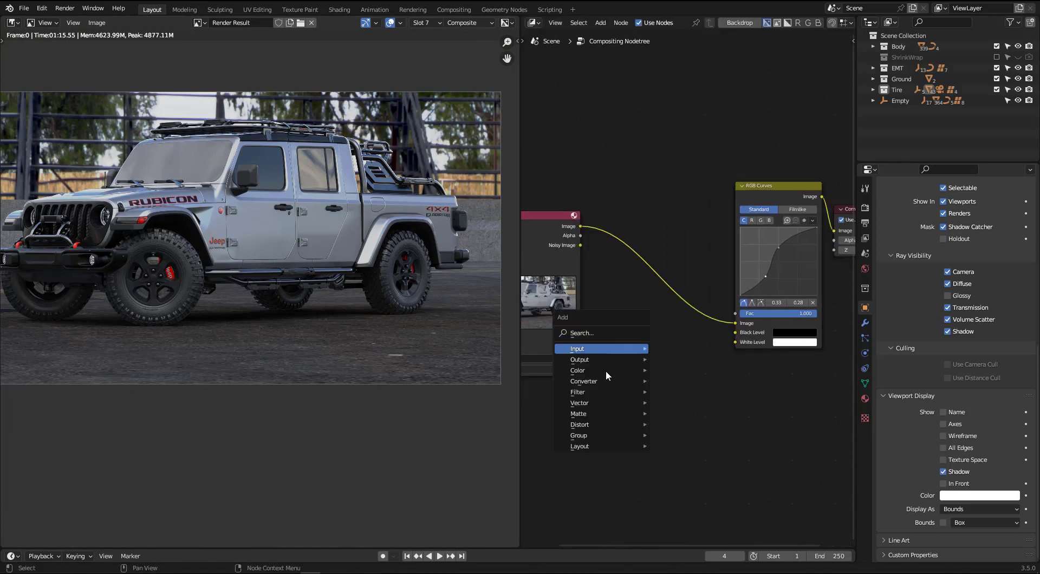
pyautogui.moveTo(590, 371)
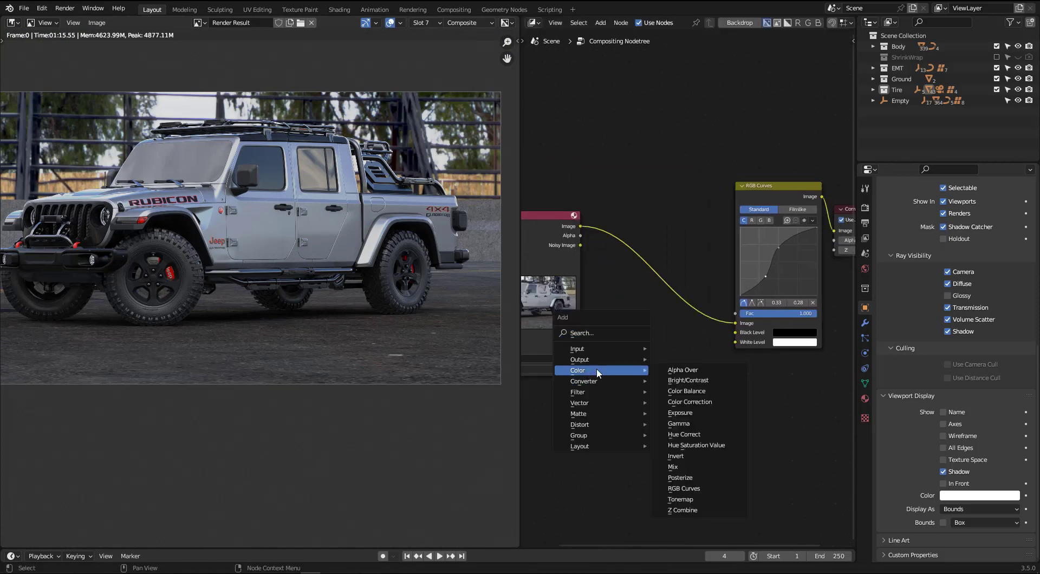
pyautogui.click(694, 404)
pyautogui.press('Escape')
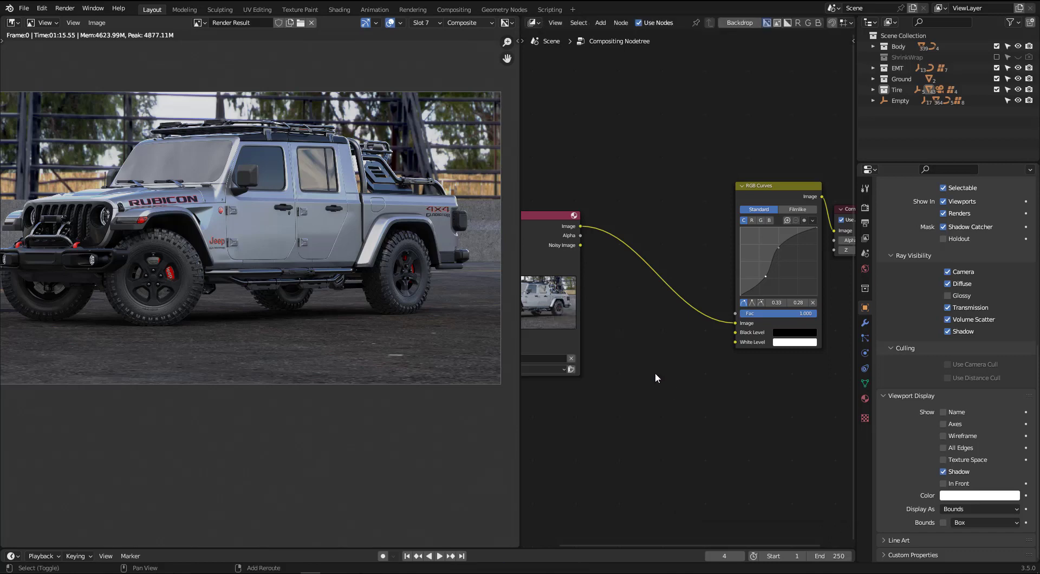
pyautogui.hotkey('shift', 'a')
pyautogui.moveTo(655, 373)
pyautogui.click(716, 397)
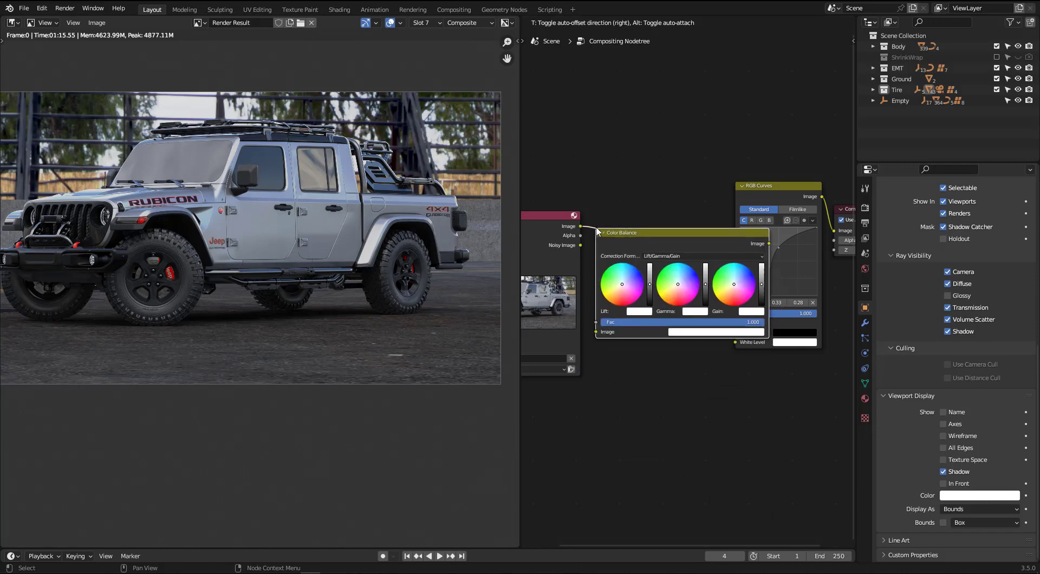
pyautogui.click(615, 227)
pyautogui.scroll(6, 668, 356)
pyautogui.moveTo(656, 350); pyautogui.dragTo(658, 394, button='middle')
pyautogui.scroll(2, 622, 258)
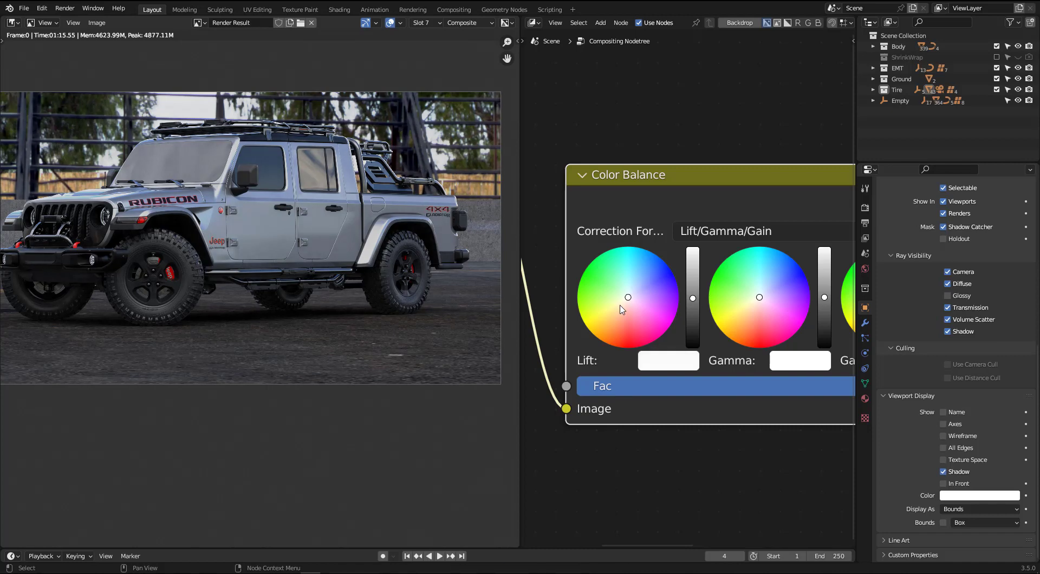
# Raise the Color Balance gain slightly to brighten the render, after undoing a blue shadow tint.
pyautogui.moveTo(628, 301); pyautogui.dragTo(606, 299)
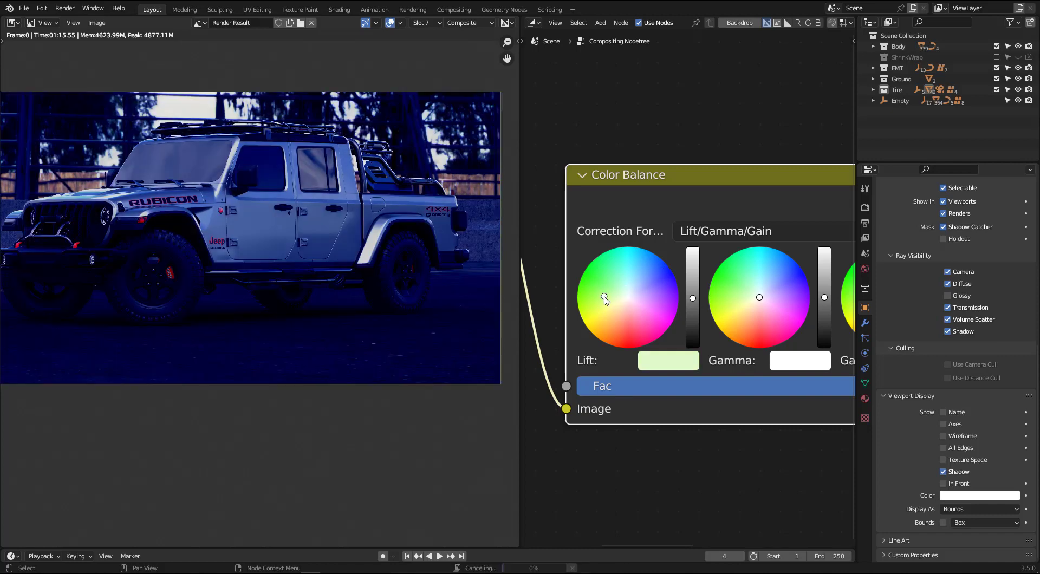
pyautogui.press('BackSpace')
pyautogui.scroll(-3, 650, 452)
pyautogui.moveTo(717, 451); pyautogui.dragTo(636, 427, button='middle')
pyautogui.scroll(2, 675, 311)
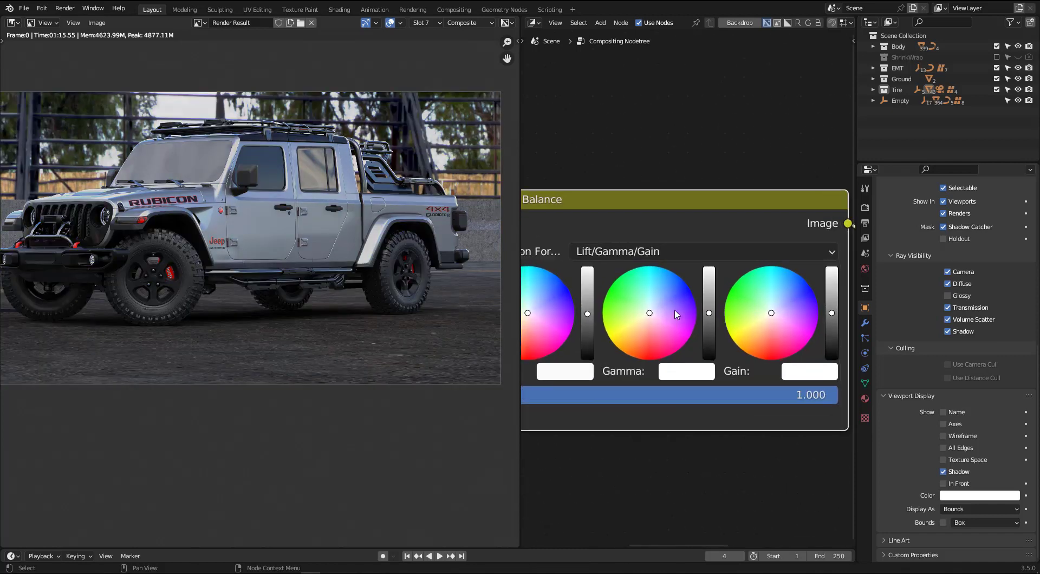
pyautogui.moveTo(782, 312); pyautogui.dragTo(737, 297, button='middle')
pyautogui.moveTo(785, 301); pyautogui.dragTo(784, 296)
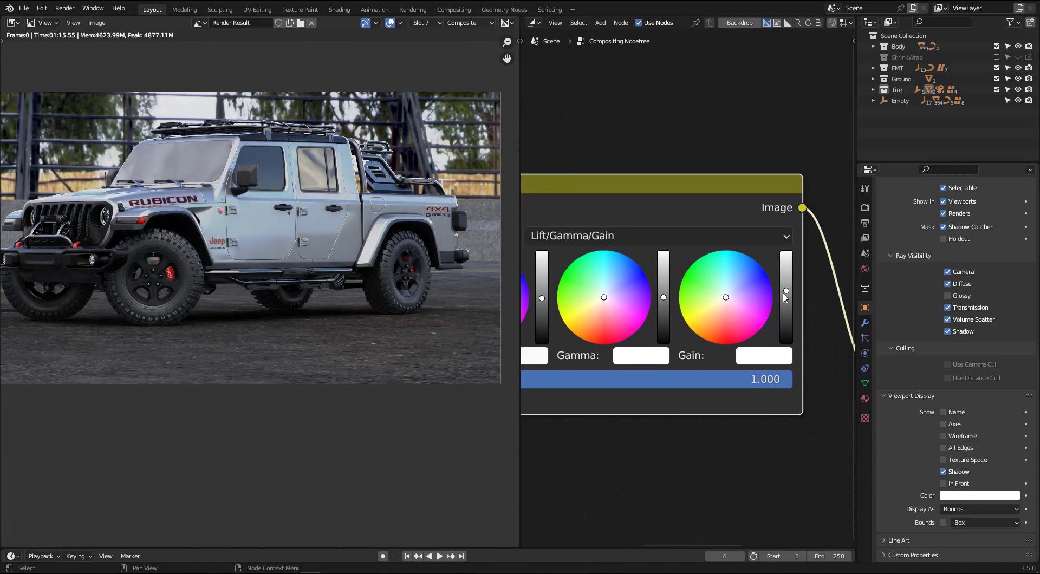
# Mute the correction nodes with M to compare the render before and after grading.
pyautogui.scroll(-1, 159, 232)
pyautogui.scroll(3, 184, 238)
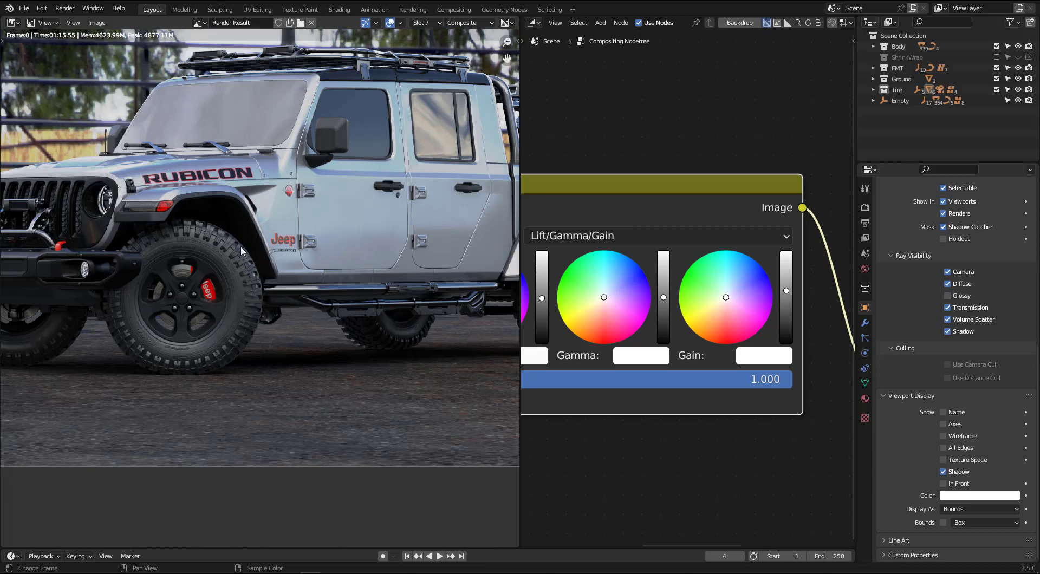
pyautogui.scroll(-4, 672, 119)
pyautogui.moveTo(671, 107); pyautogui.dragTo(661, 132, button='middle')
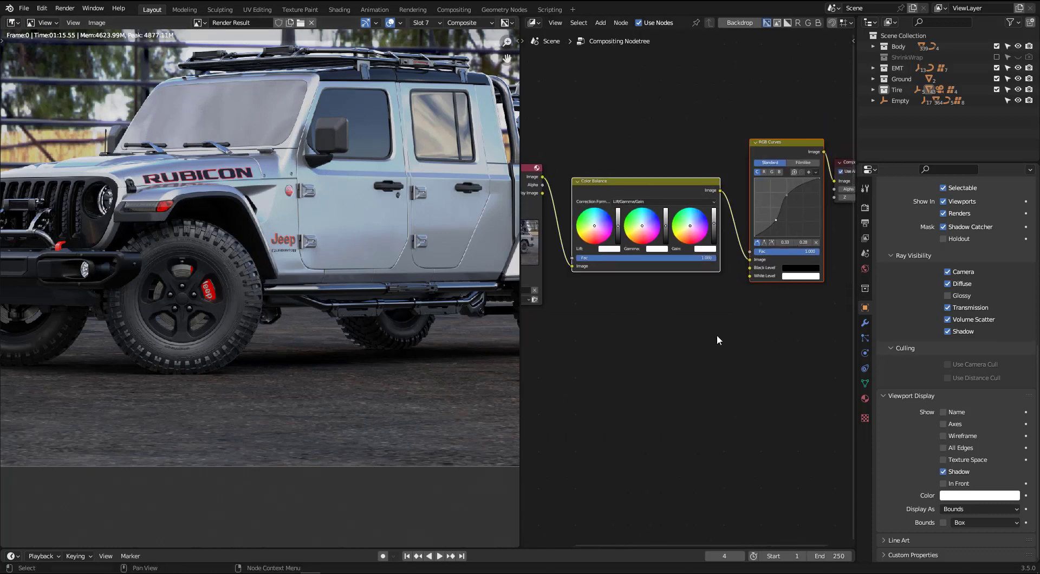
pyautogui.press('m')
pyautogui.press('m')
pyautogui.press('m')
pyautogui.press('m')
pyautogui.scroll(-2, 202, 233)
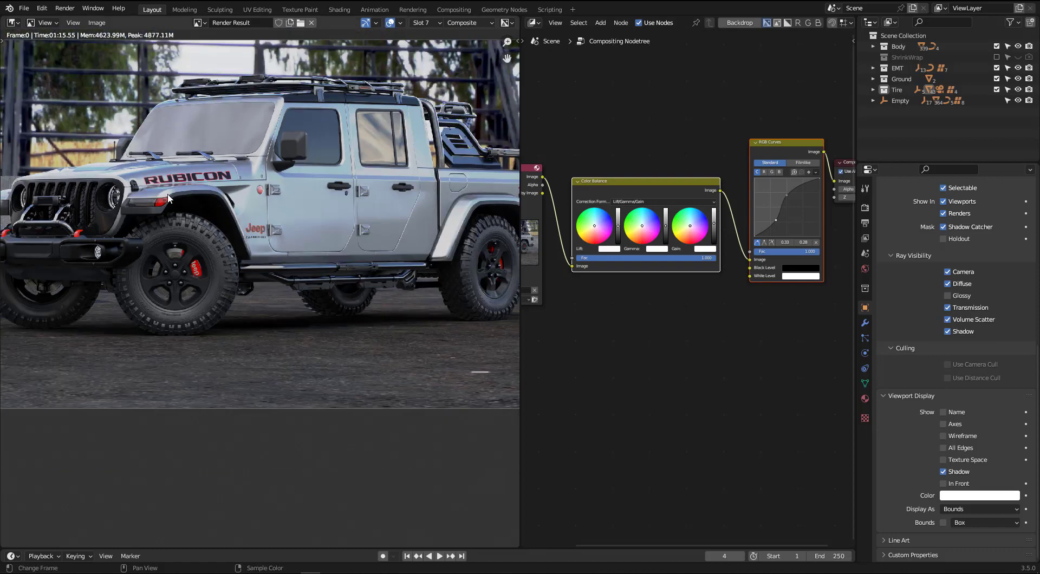
pyautogui.scroll(3, 204, 237)
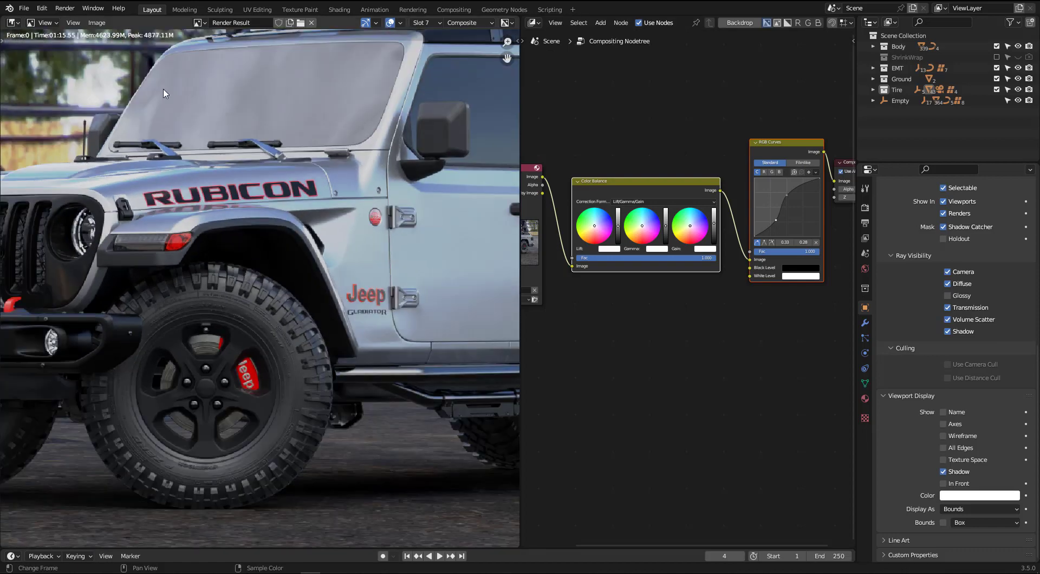
# Open the Image menu to save the composited Jeep render.
pyautogui.click(96, 22)
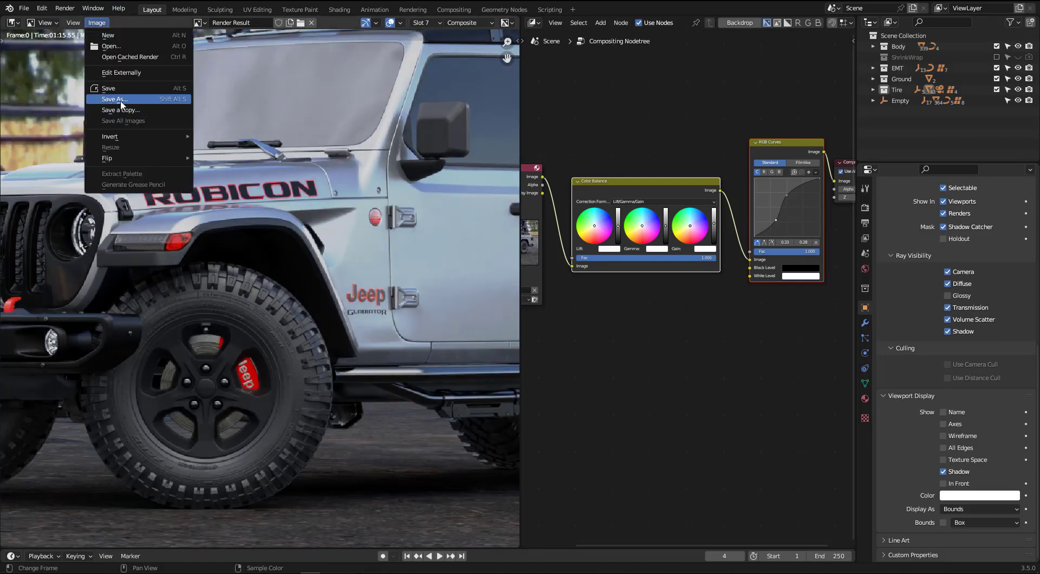
pyautogui.scroll(-3, 249, 255)
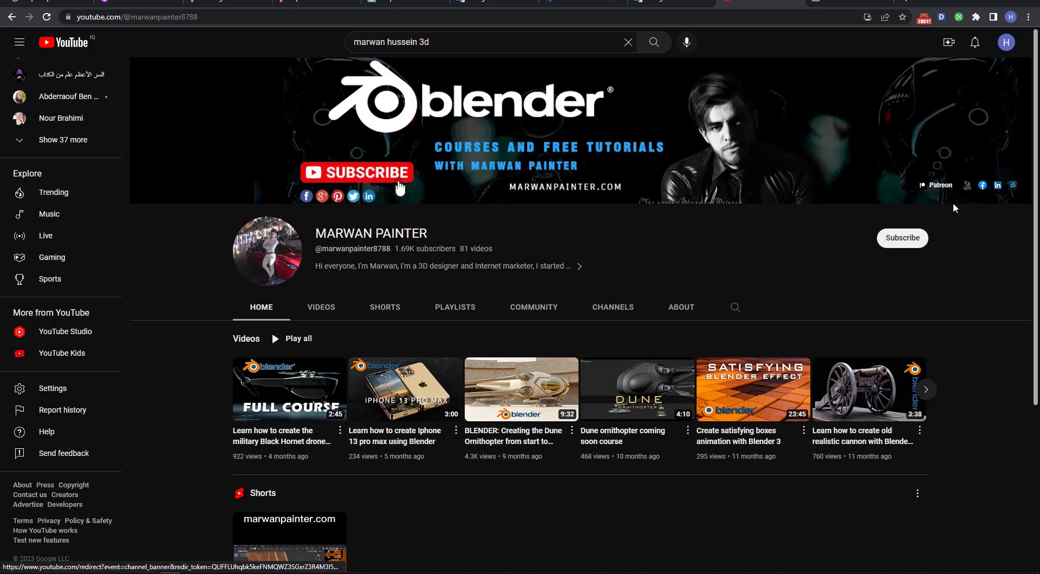
# Open the creator's website from the link icon in the YouTube channel banner.
pyautogui.moveTo(950, 218)
pyautogui.mouseDown()
pyautogui.moveTo(963, 190)
pyautogui.moveTo(971, 208)
pyautogui.mouseUp()
pyautogui.click(967, 186)
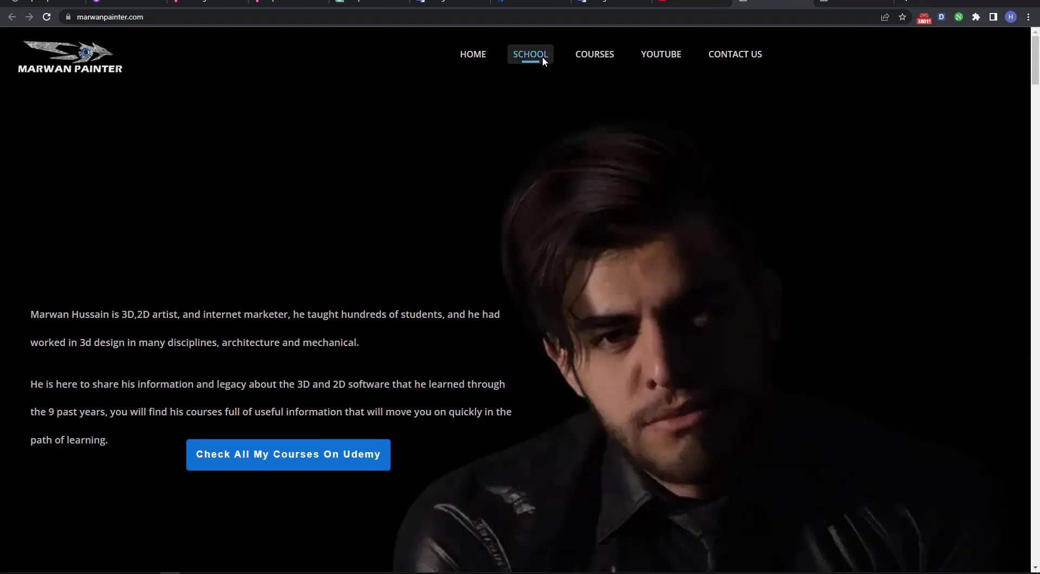
pyautogui.scroll(-15, 486, 139)
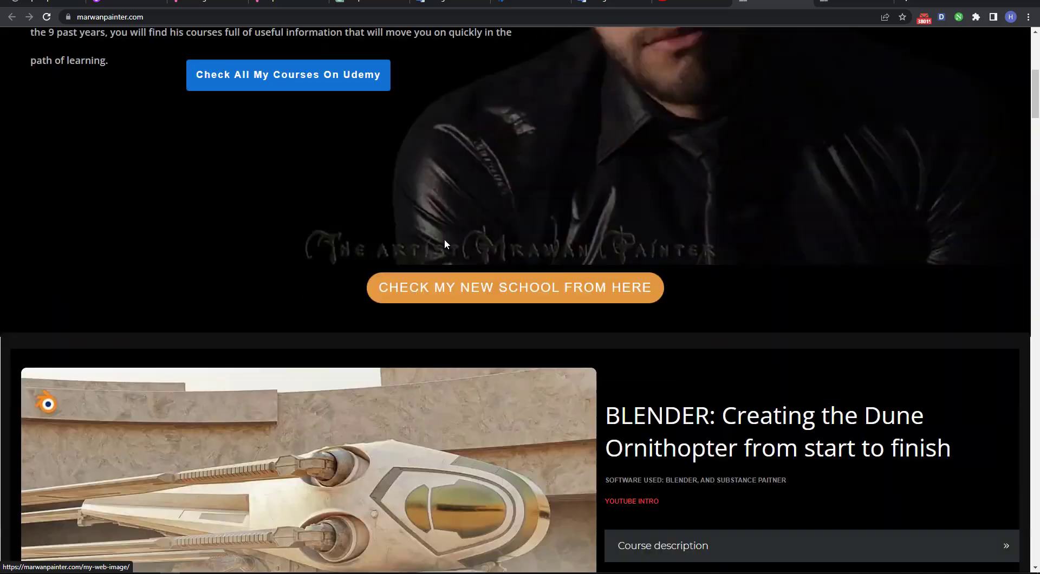
pyautogui.scroll(-8, 448, 373)
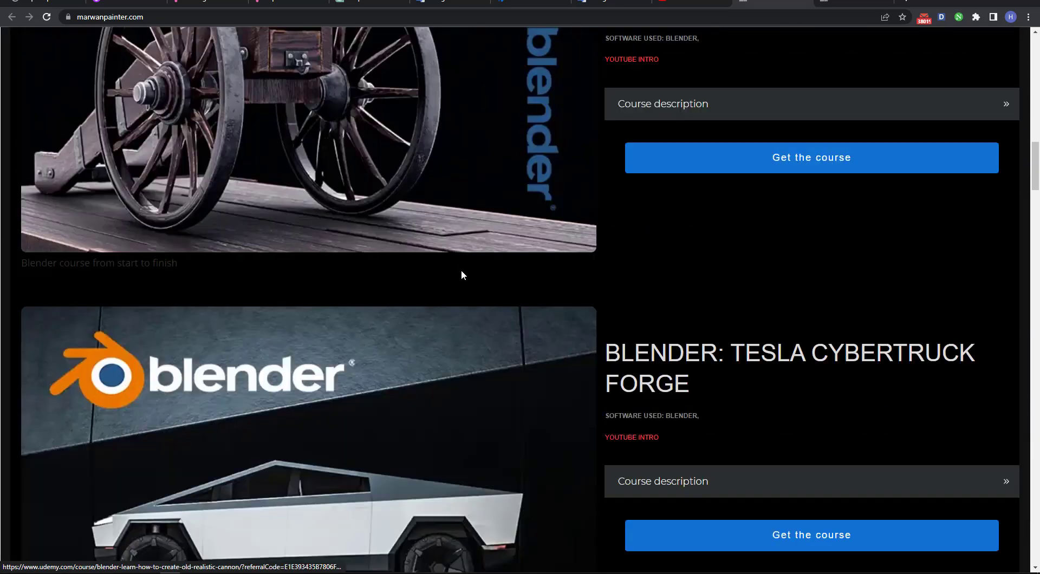
pyautogui.scroll(20, 463, 260)
pyautogui.click(534, 55)
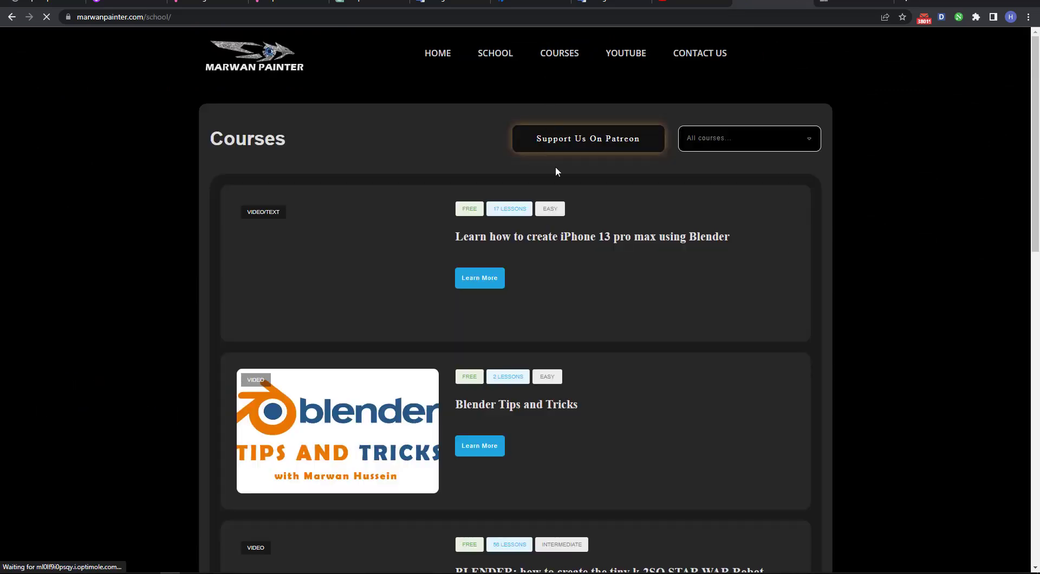
pyautogui.scroll(-5, 340, 254)
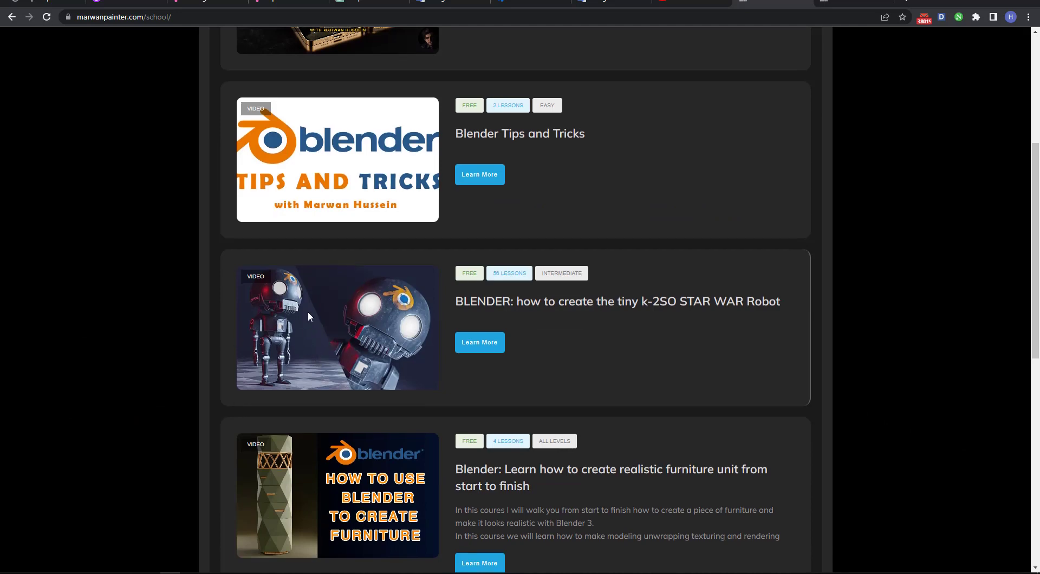
pyautogui.scroll(-8, 312, 325)
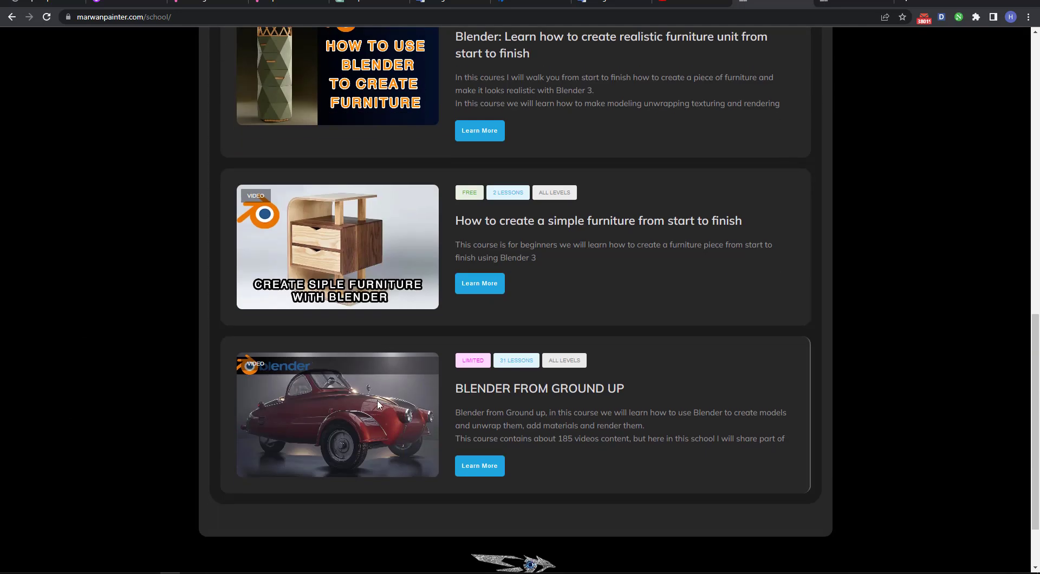
pyautogui.scroll(15, 367, 405)
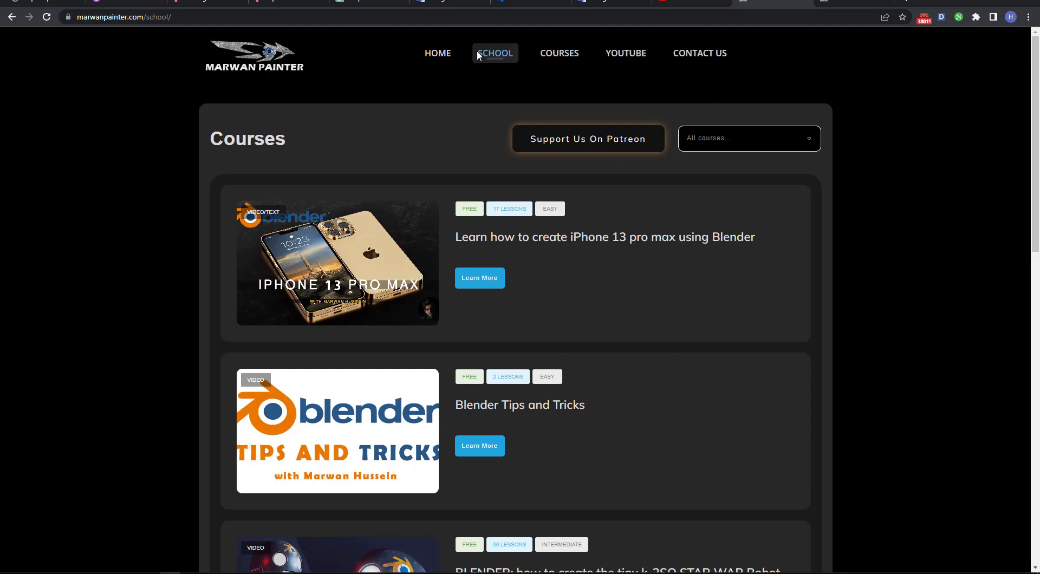
pyautogui.click(444, 56)
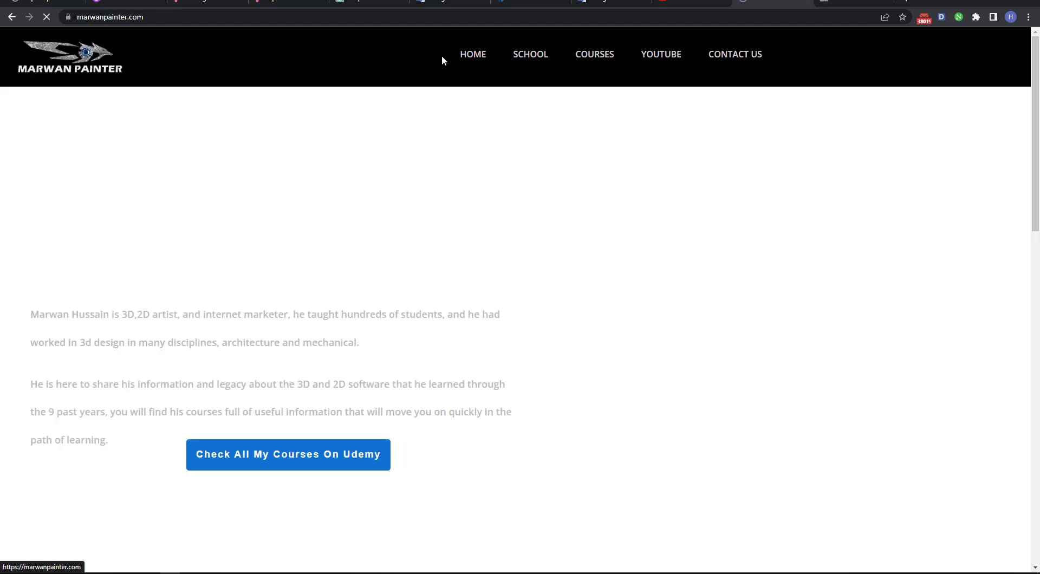